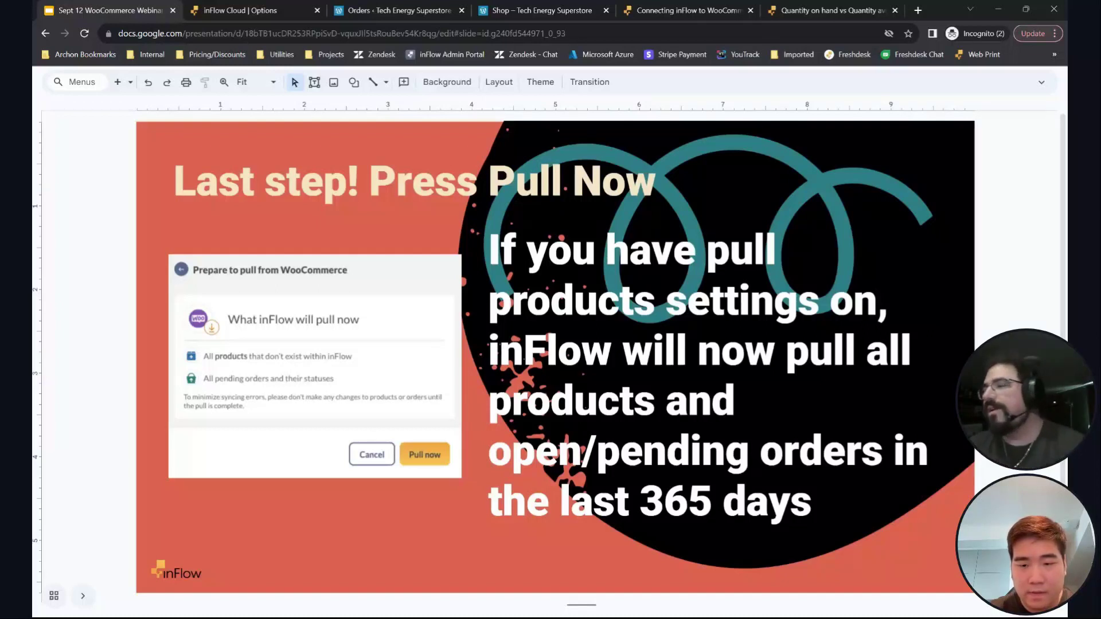
# Step: Advance the presentation to the Demo slide, switch to inFlow Cloud, and go to its homepage
pyautogui.press('Down')
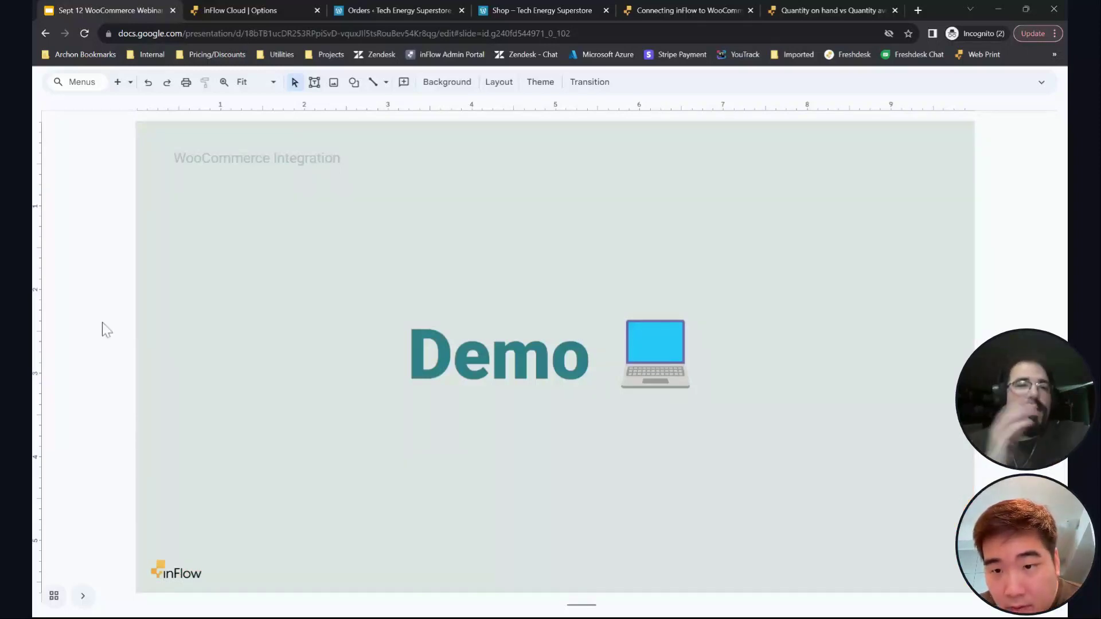
pyautogui.click(240, 8)
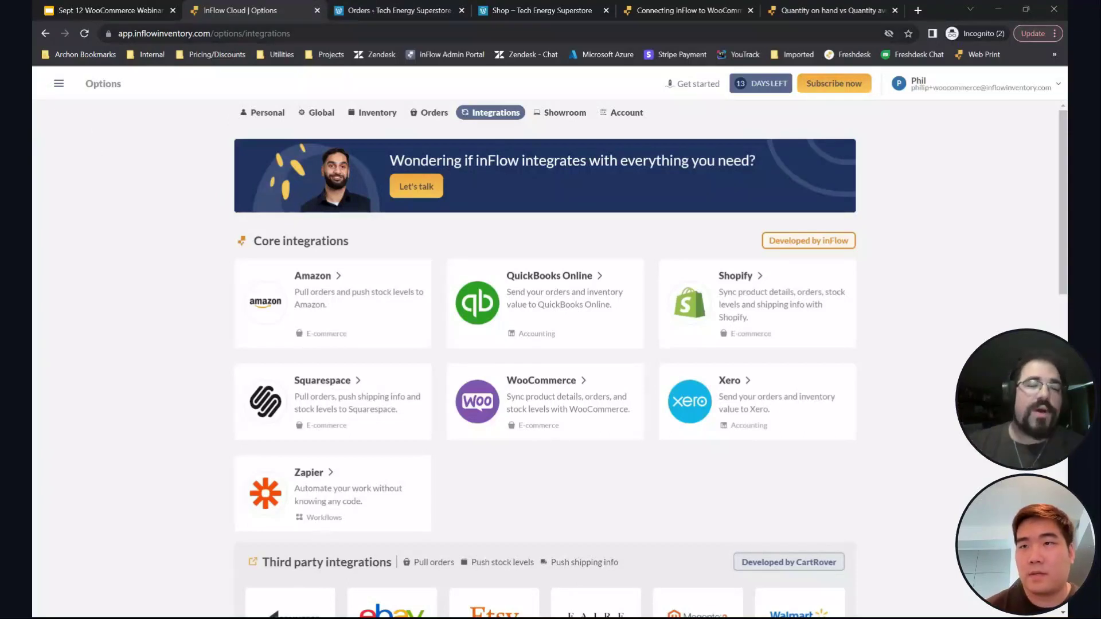
pyautogui.click(62, 85)
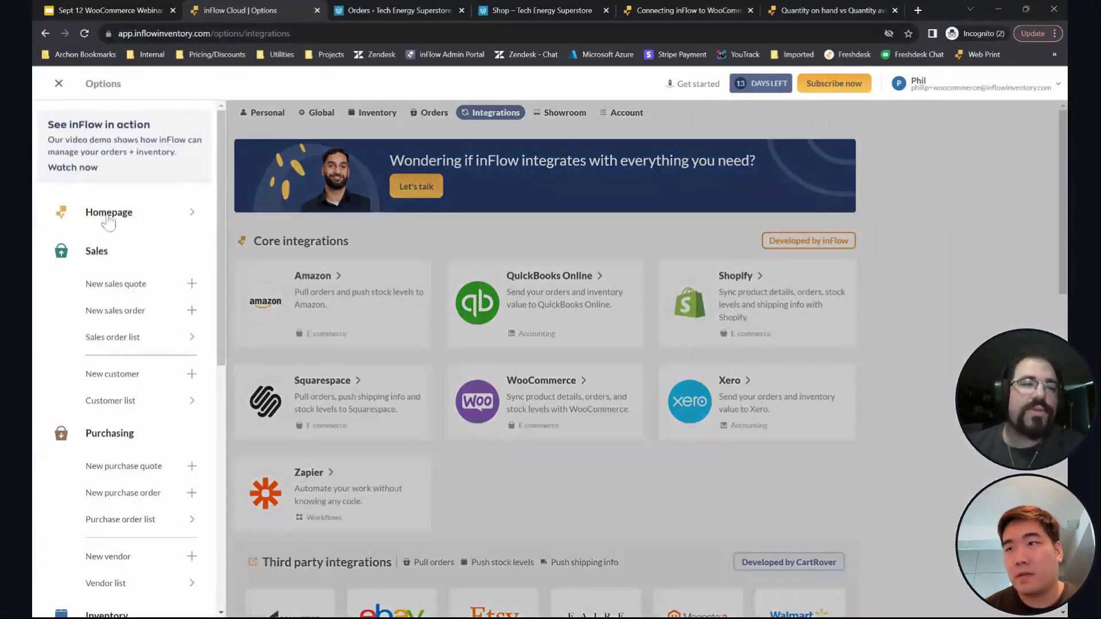
pyautogui.click(108, 217)
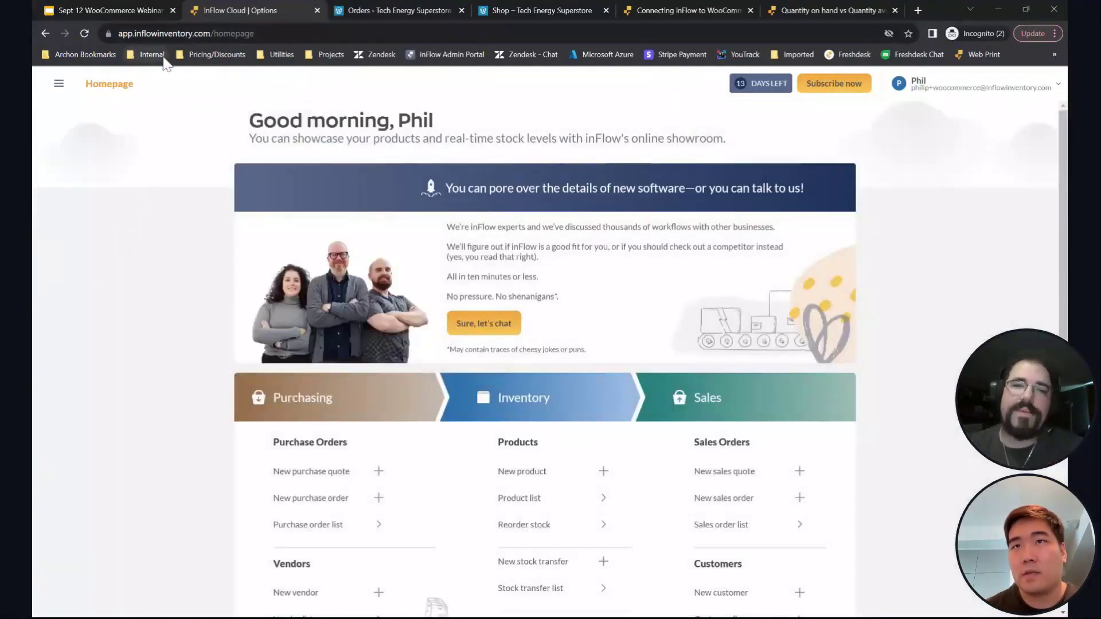
pyautogui.click(165, 35)
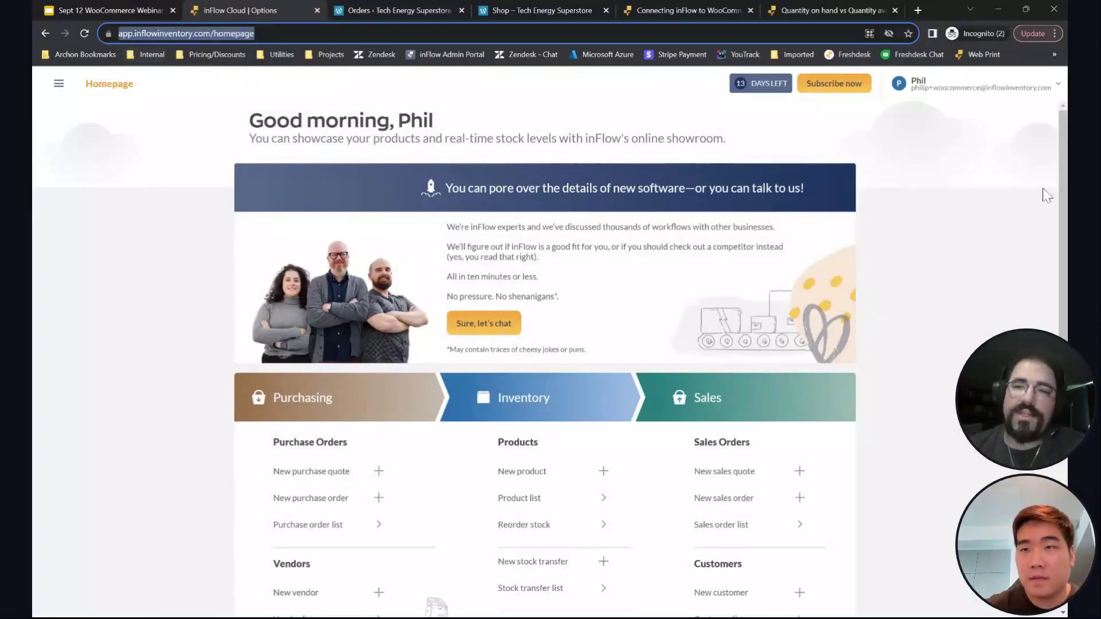
# Step: Open the WooCommerce setup from inFlow's core integrations
pyautogui.click(943, 86)
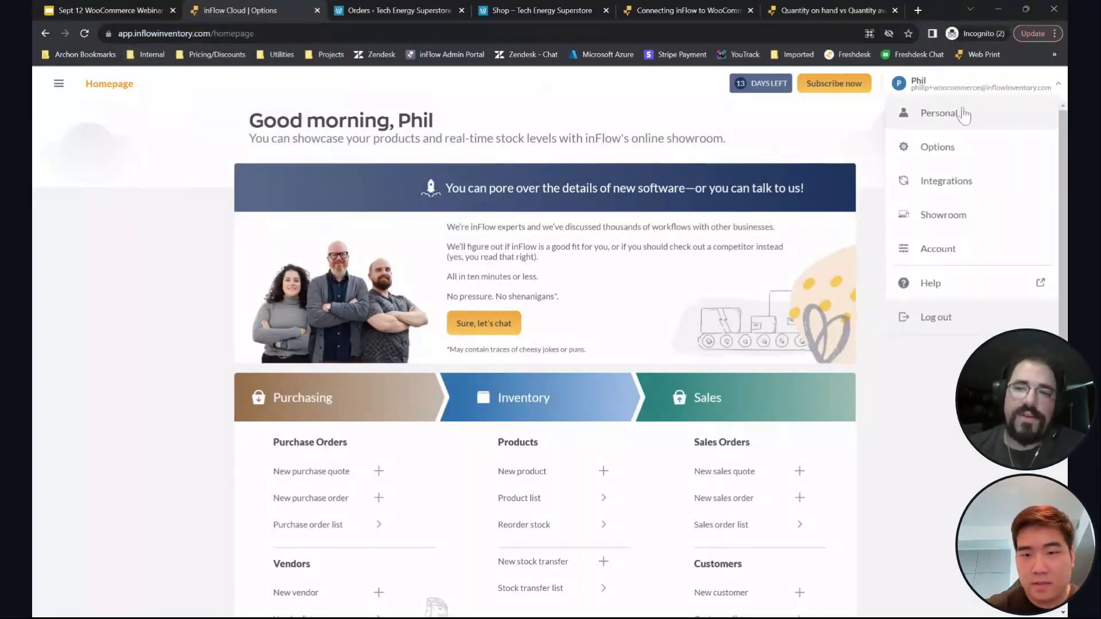
pyautogui.click(935, 181)
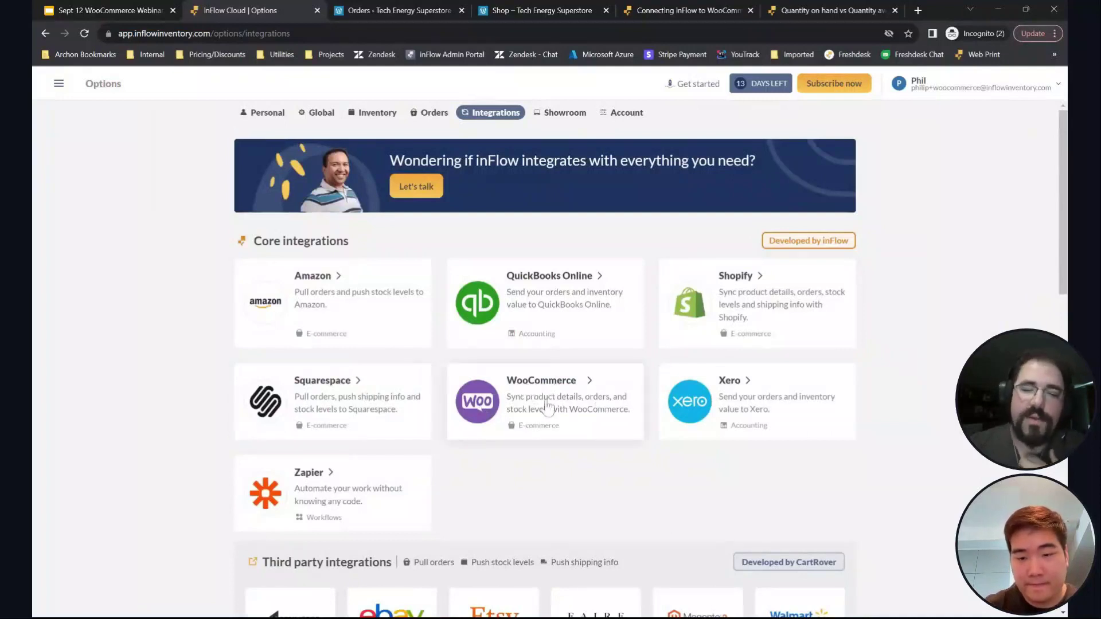
pyautogui.scroll(-1, 884, 374)
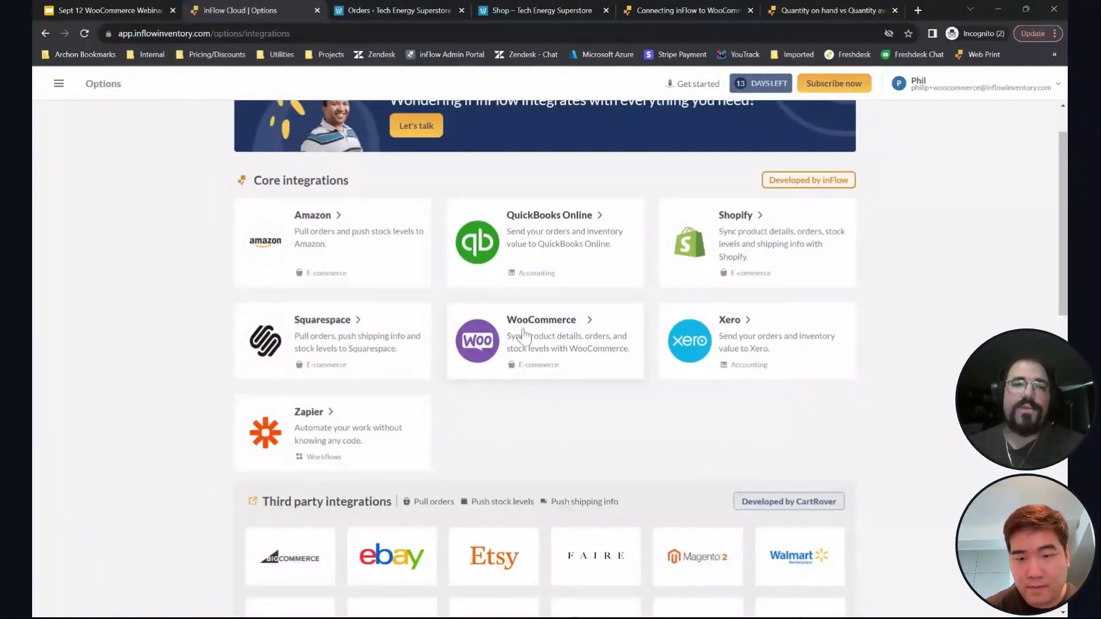
pyautogui.click(525, 336)
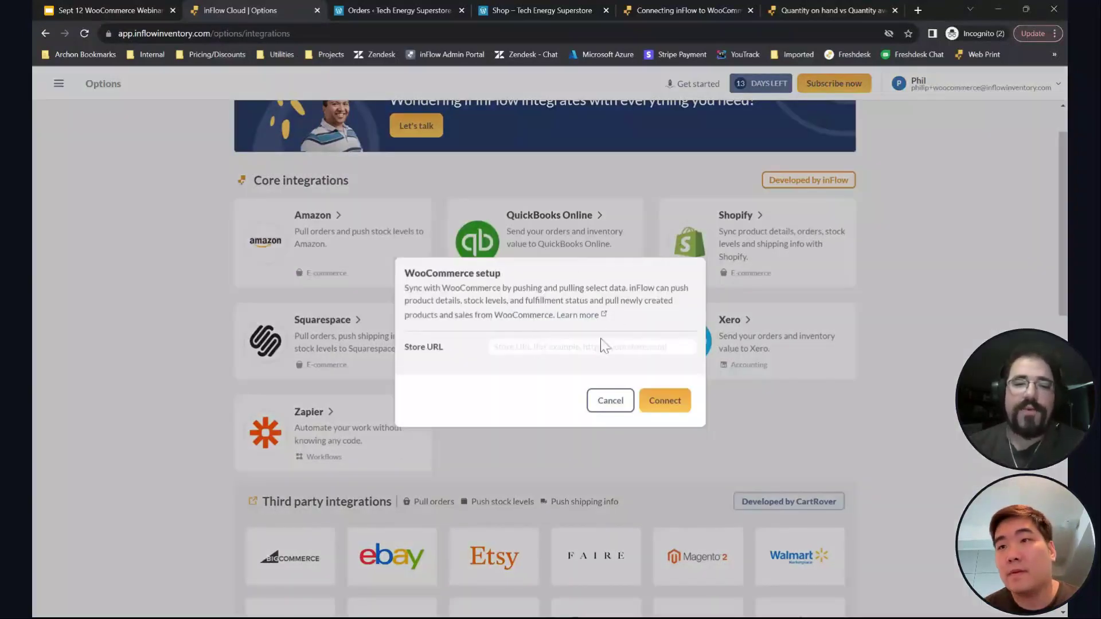
# Step: Copy the Tech Energy Superstore shop page's web address and look over the storefront's products
pyautogui.click(540, 10)
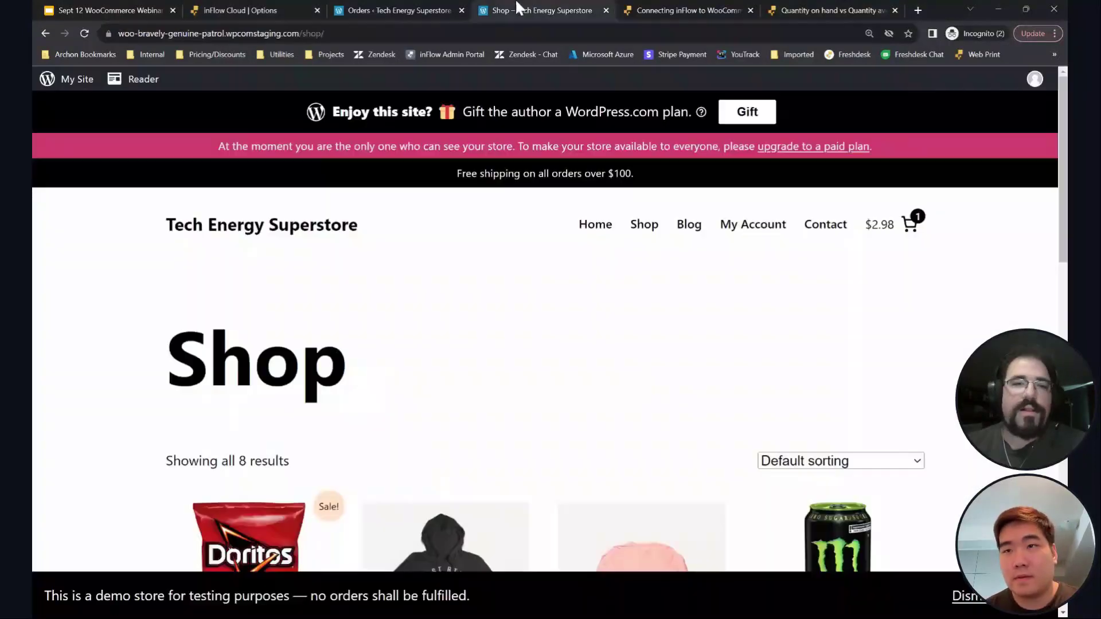
pyautogui.click(209, 36)
pyautogui.hotkey('ctrl', 'c')
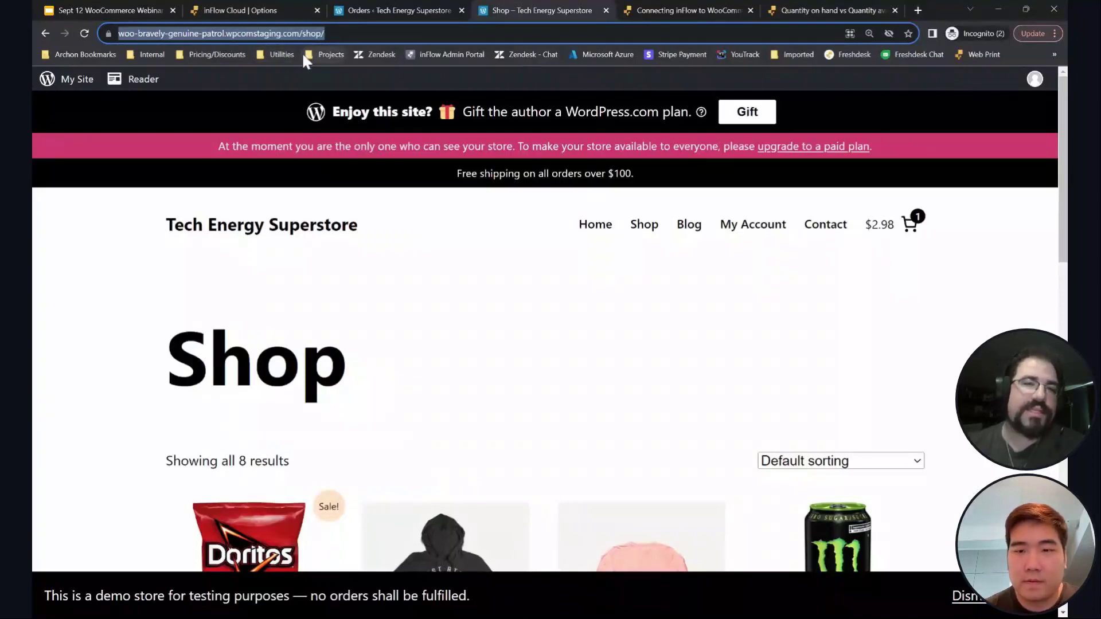
pyautogui.scroll(-1, 501, 293)
pyautogui.scroll(-10, 500, 293)
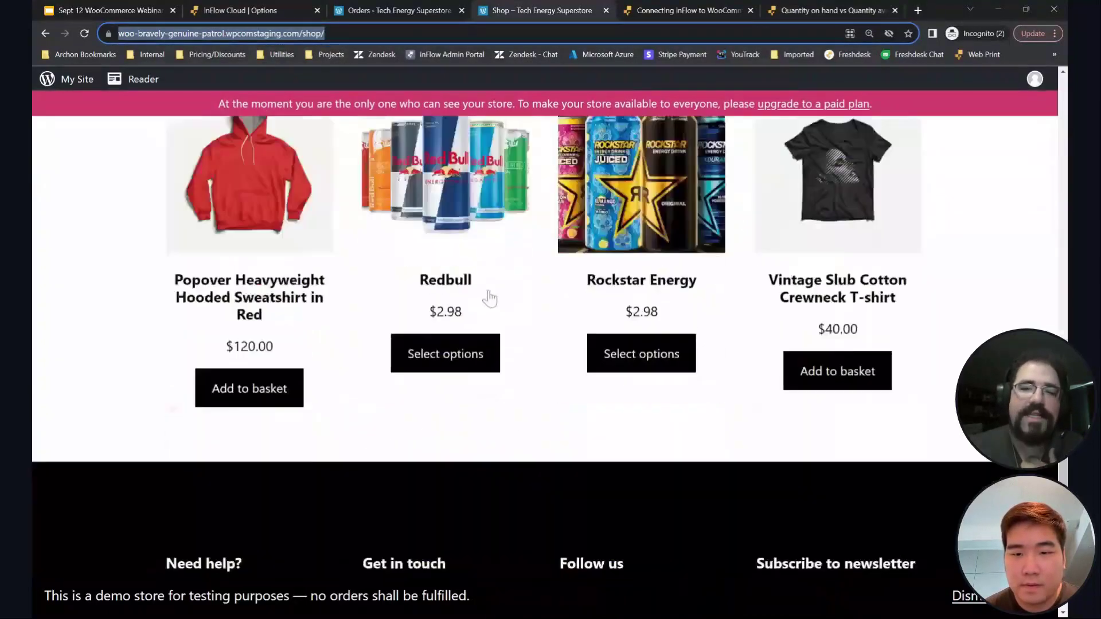
pyautogui.scroll(10, 484, 297)
pyautogui.moveTo(468, 147); pyautogui.dragTo(723, 149)
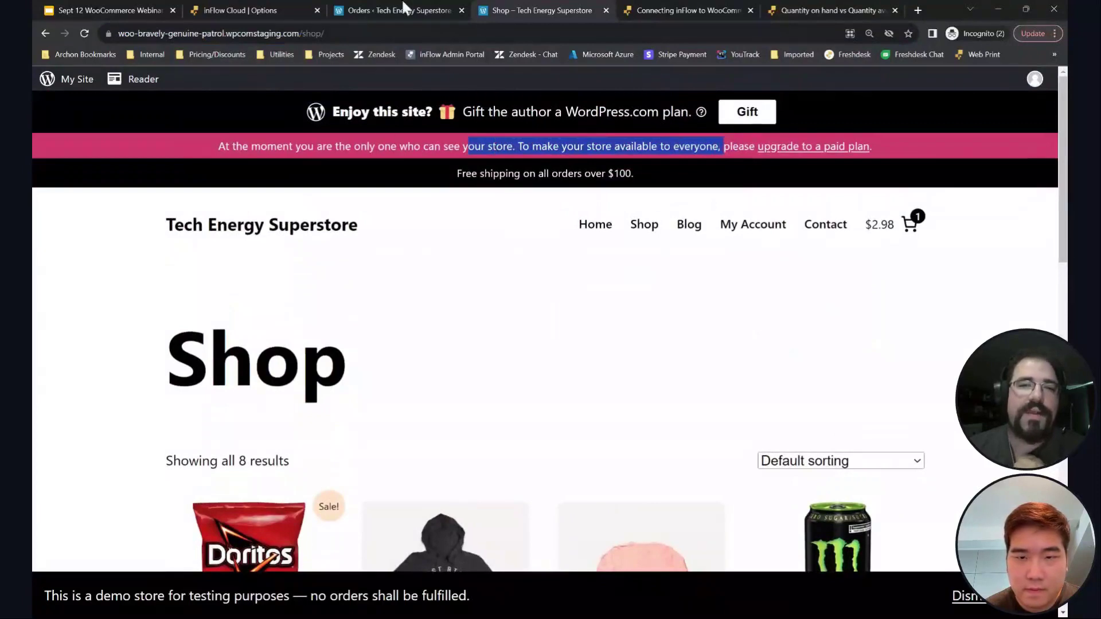
# Step: Try to connect inFlow to WooCommerce using the copied store URL ending in /shop/, and return to the integrations page
pyautogui.click(221, 9)
pyautogui.click(495, 346)
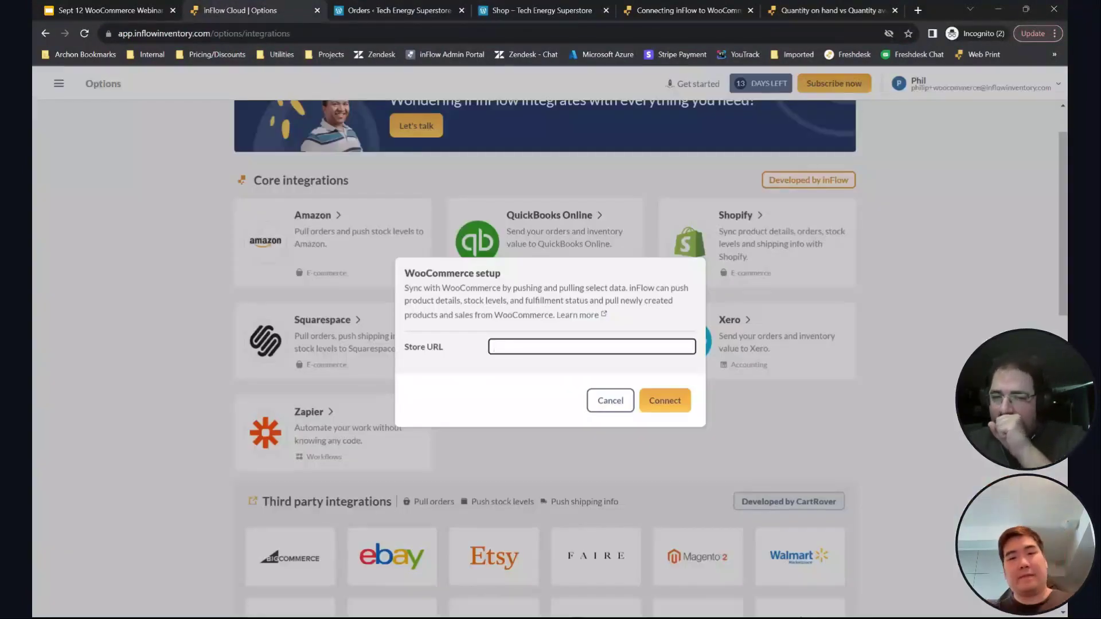
pyautogui.hotkey('ctrl', 'v')
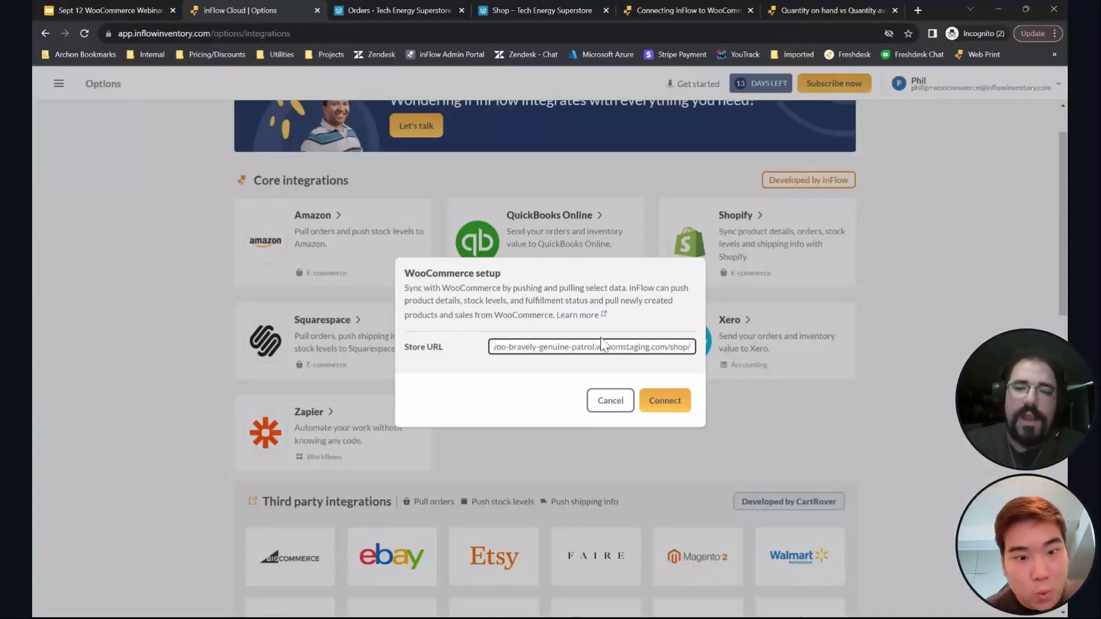
pyautogui.press('Home')
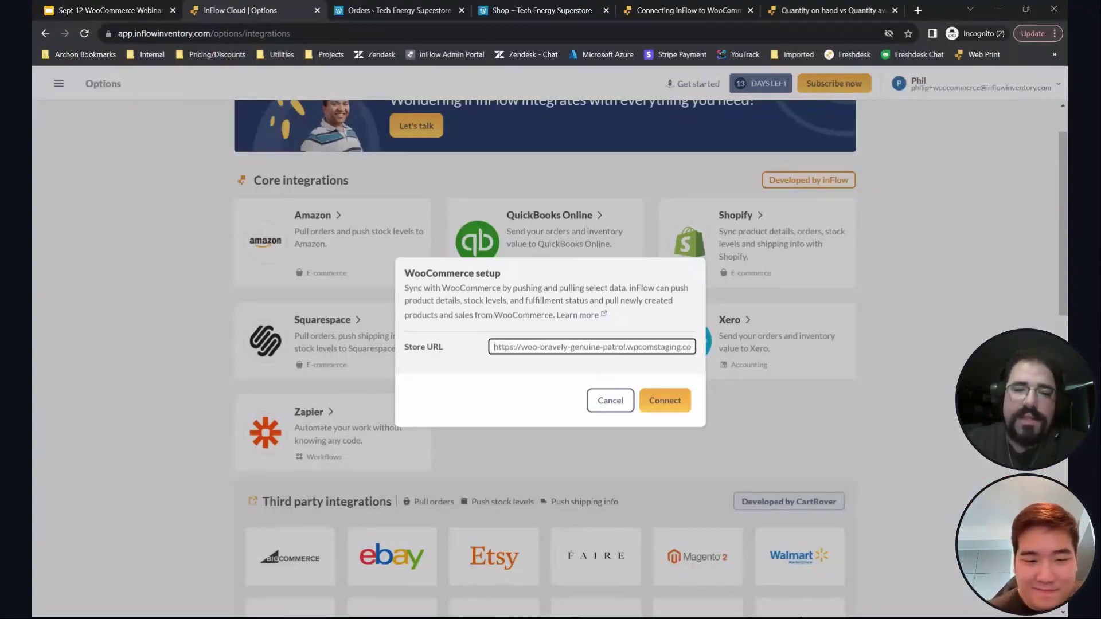
pyautogui.press('End')
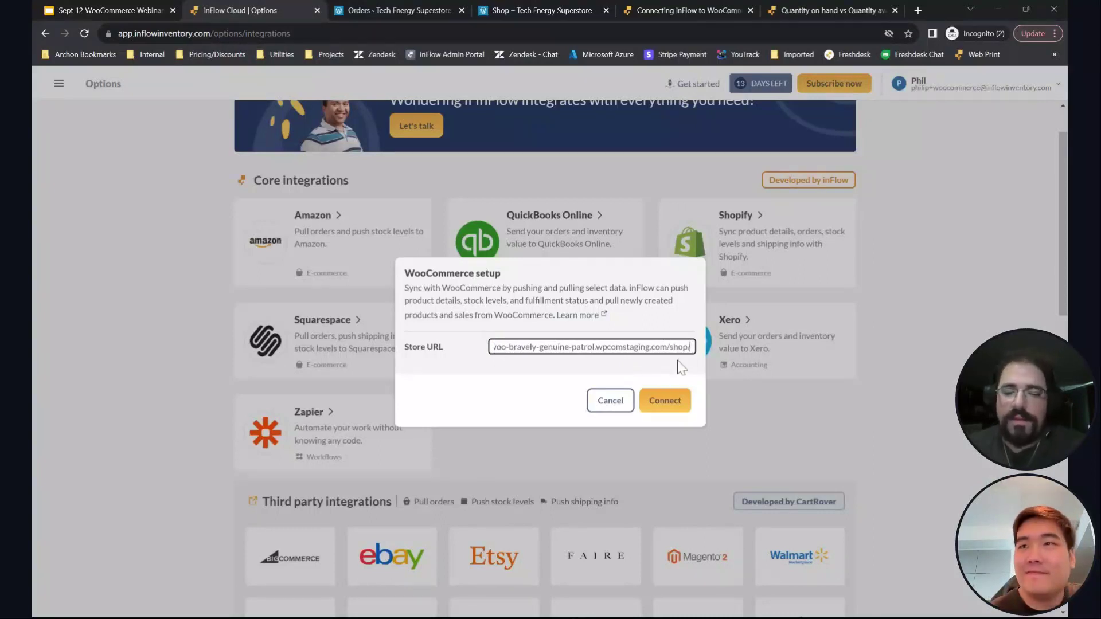
pyautogui.click(672, 402)
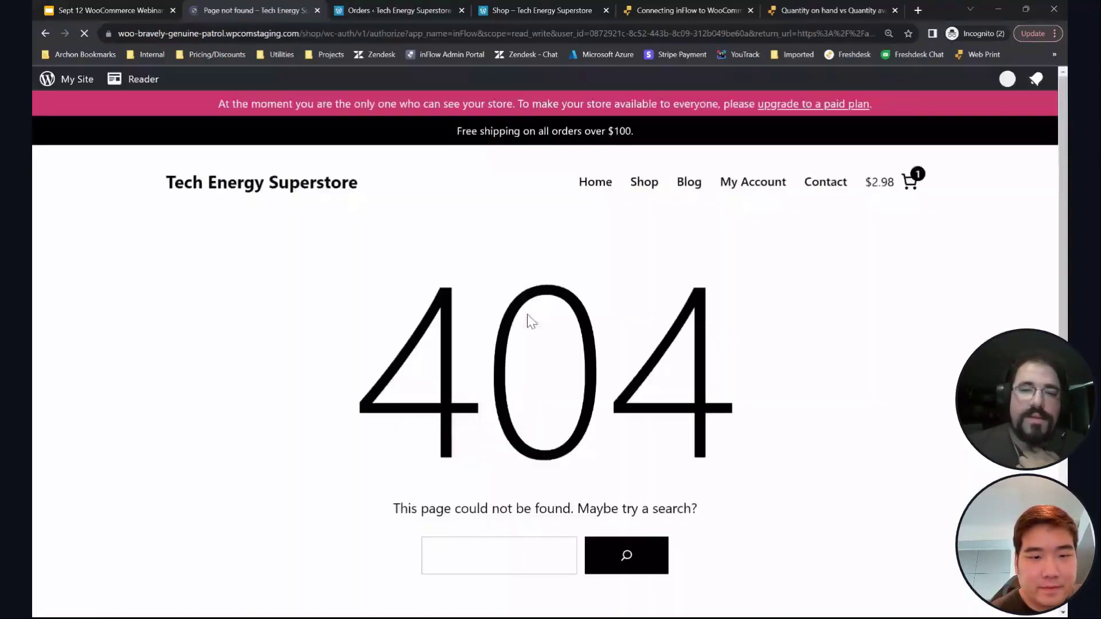
pyautogui.click(45, 34)
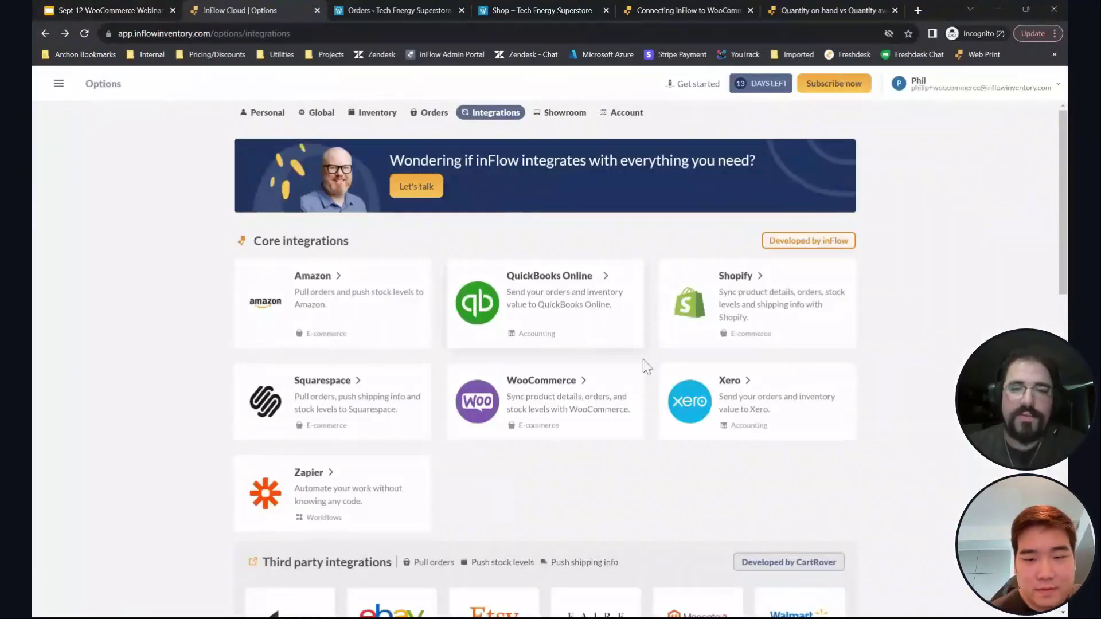
pyautogui.click(531, 413)
pyautogui.hotkey('ctrl', 'v')
pyautogui.press('BackSpace')
pyautogui.press('BackSpace')
pyautogui.press('BackSpace')
pyautogui.press('BackSpace')
pyautogui.press('BackSpace')
pyautogui.press('BackSpace')
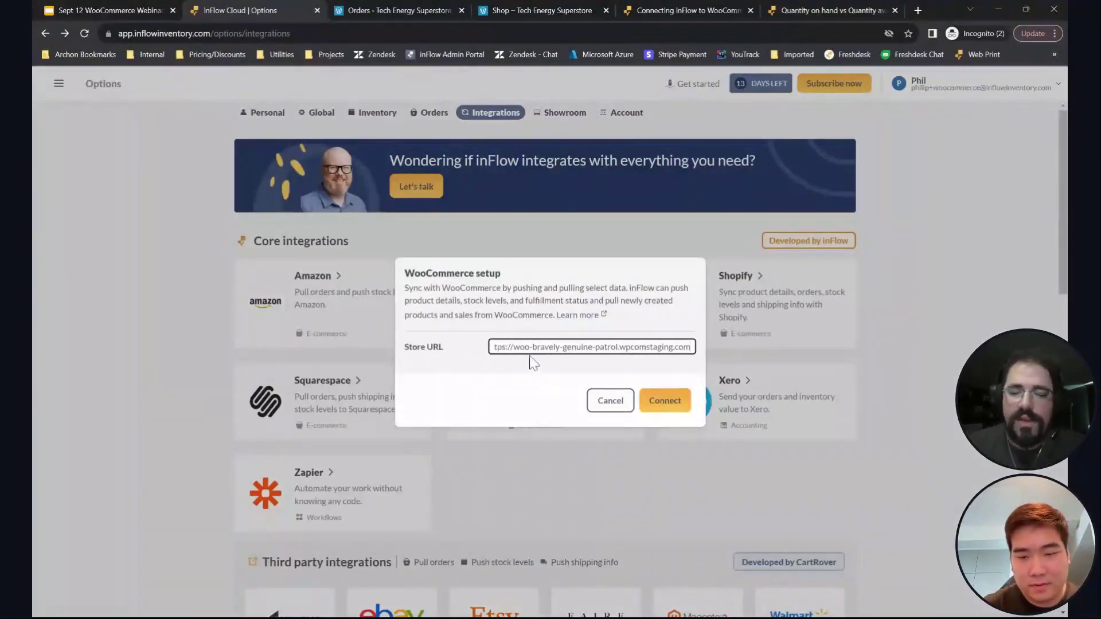
pyautogui.press('Left')
pyautogui.press('Left')
pyautogui.press('Left')
pyautogui.press('Left')
pyautogui.press('Left')
pyautogui.press('Left')
pyautogui.press('Left')
pyautogui.press('Left')
pyautogui.press('Left')
pyautogui.press('Left')
pyautogui.press('Left')
pyautogui.press('Left')
pyautogui.press('Left')
pyautogui.press('Left')
pyautogui.press('Left')
pyautogui.press('Left')
pyautogui.press('Left')
pyautogui.press('Left')
pyautogui.press('Left')
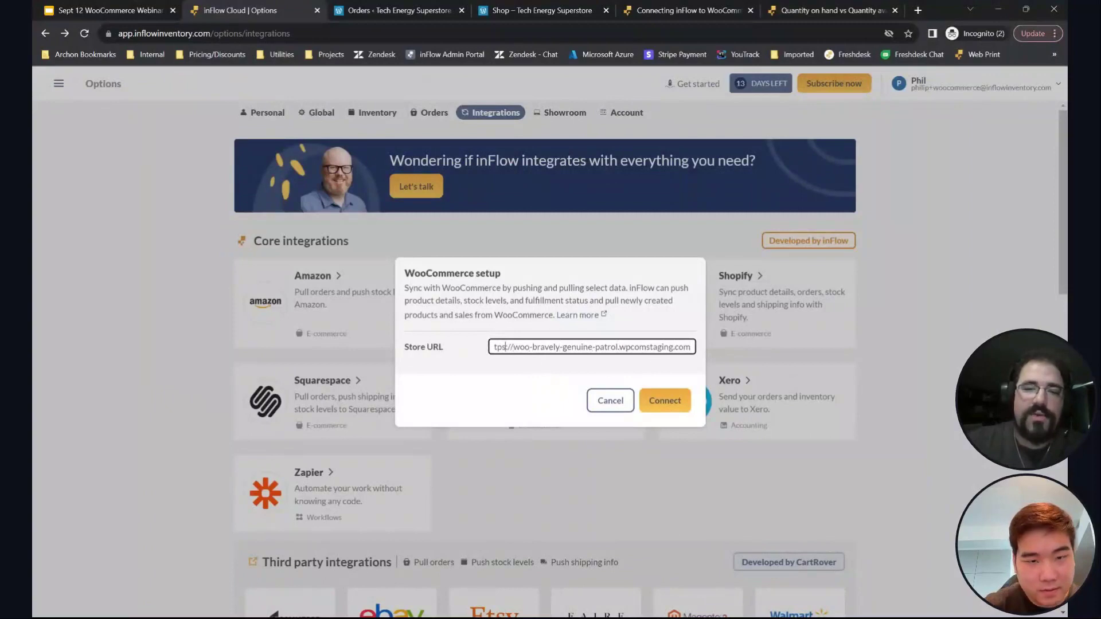
pyautogui.click(657, 400)
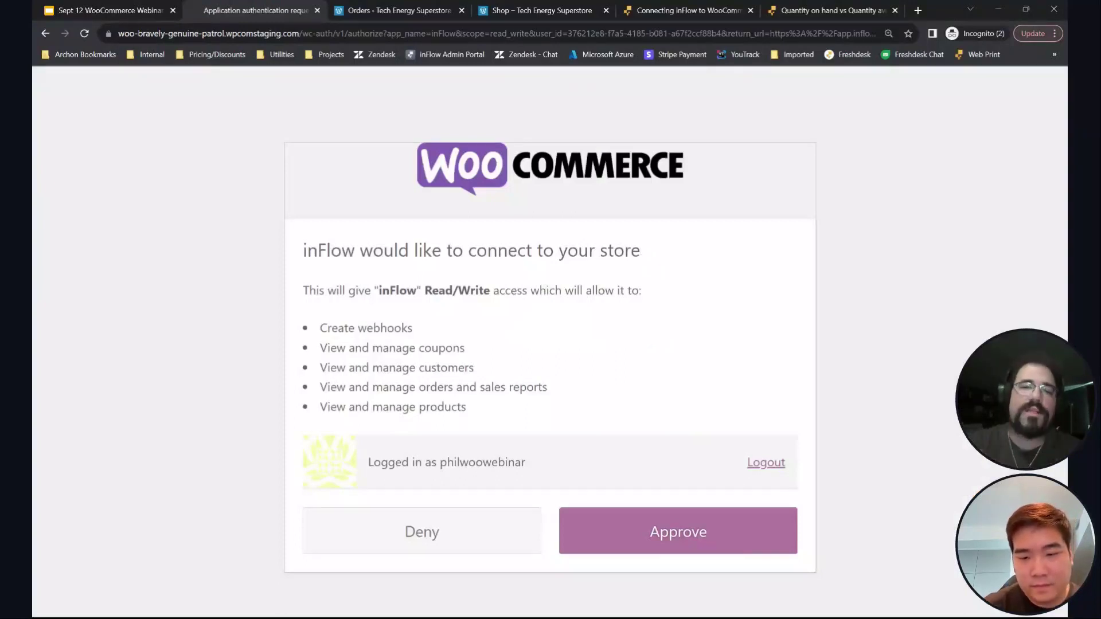
# Step: Look at the store's WooCommerce orders page and examine the access permissions listed in inFlow's connection request
pyautogui.click(395, 10)
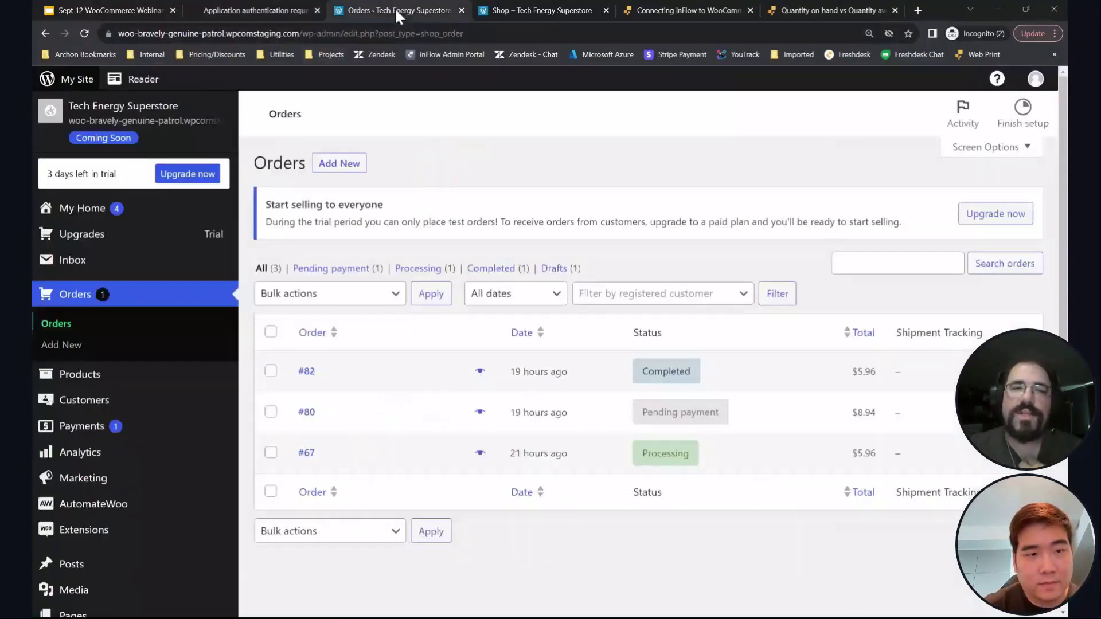
pyautogui.click(256, 9)
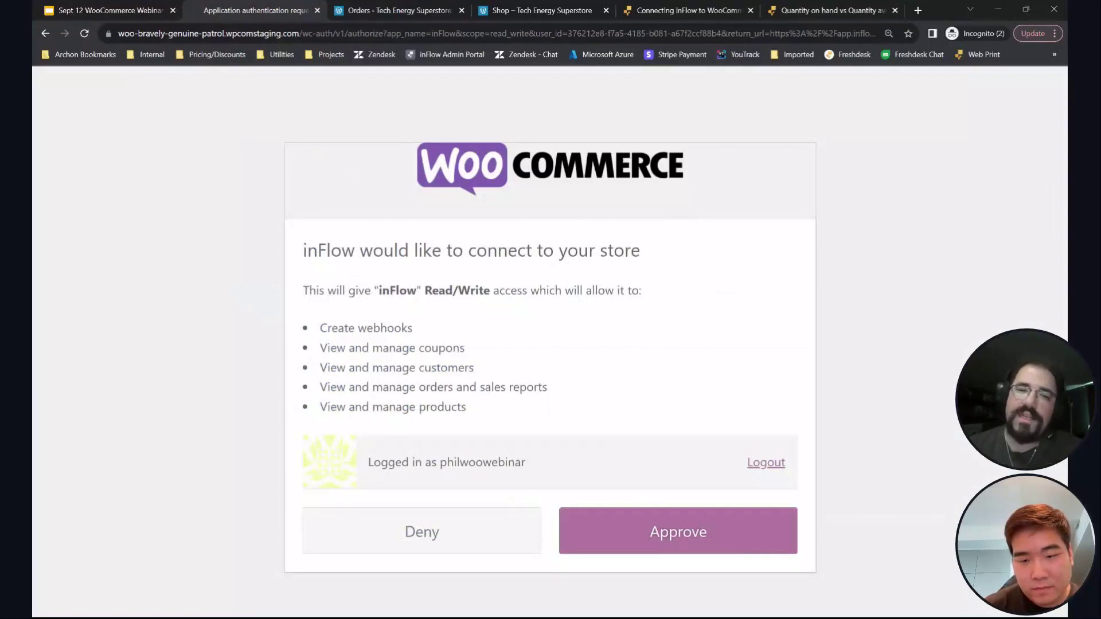
pyautogui.moveTo(301, 243); pyautogui.dragTo(548, 291)
pyautogui.click(381, 319)
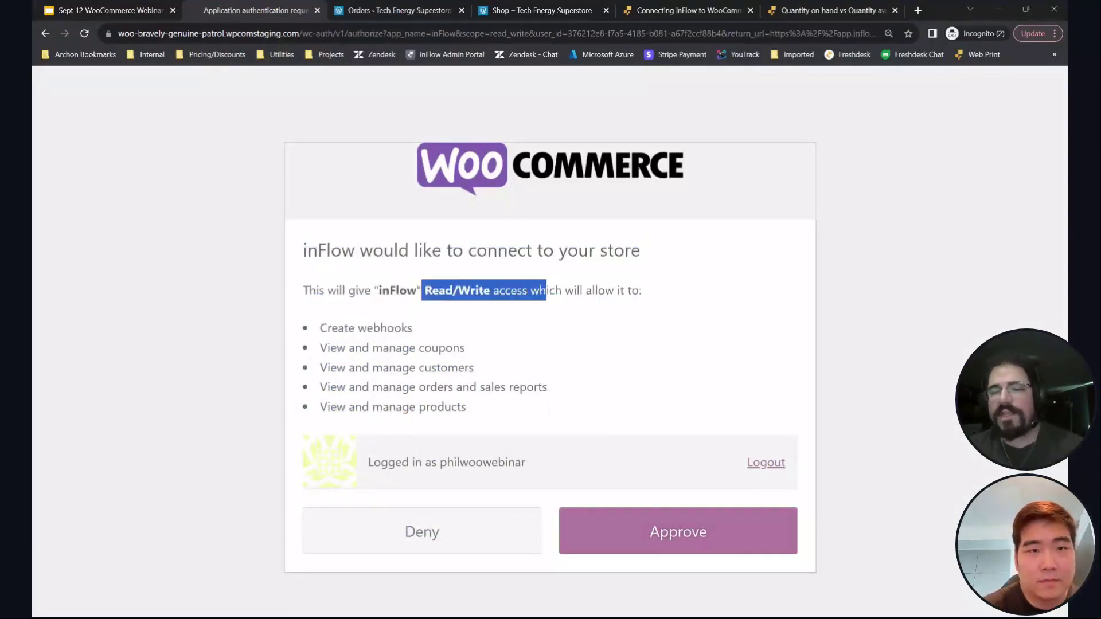
pyautogui.click(411, 323)
pyautogui.moveTo(317, 328)
pyautogui.mouseDown()
pyautogui.moveTo(486, 411)
pyautogui.moveTo(327, 327)
pyautogui.mouseUp()
pyautogui.click(486, 411)
pyautogui.click(327, 327)
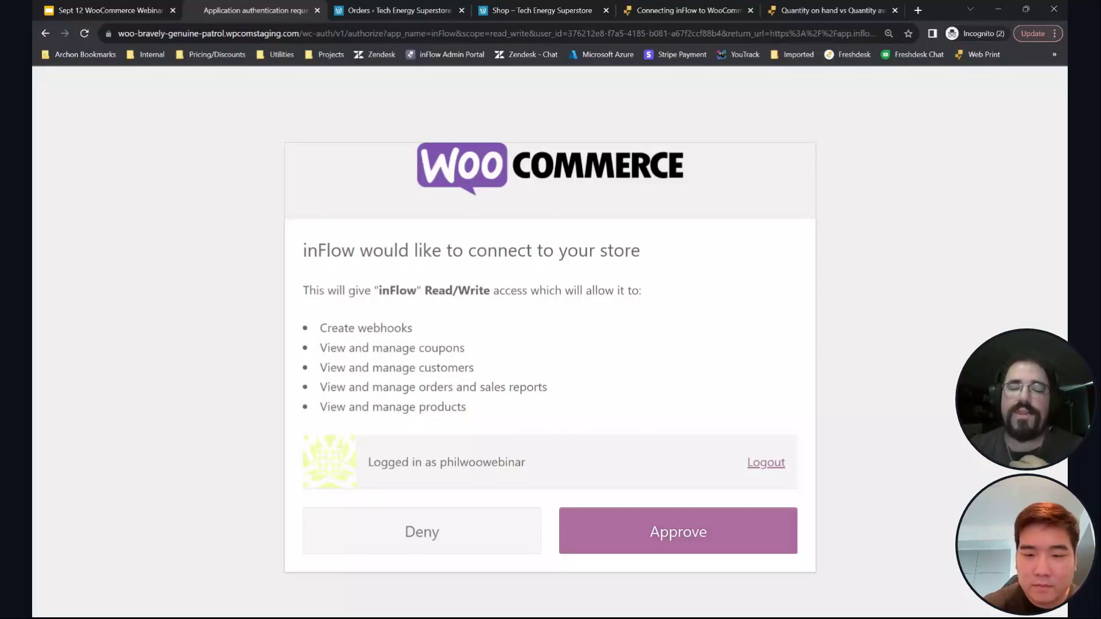
# Step: Check the logged-in account on the connection request and approve inFlow's read/write access to the store
pyautogui.moveTo(366, 462); pyautogui.dragTo(515, 462)
pyautogui.click(495, 370)
pyautogui.click(670, 533)
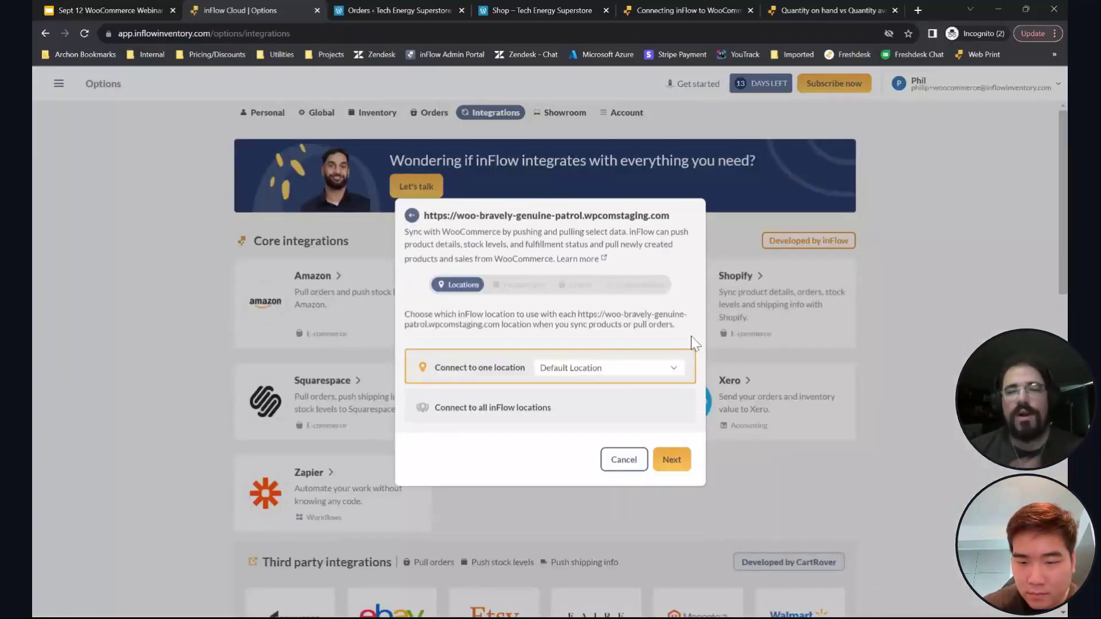
# Step: Choose to connect the store to all inFlow locations
pyautogui.hotkey('ctrl', '+')
pyautogui.hotkey('ctrl', '+')
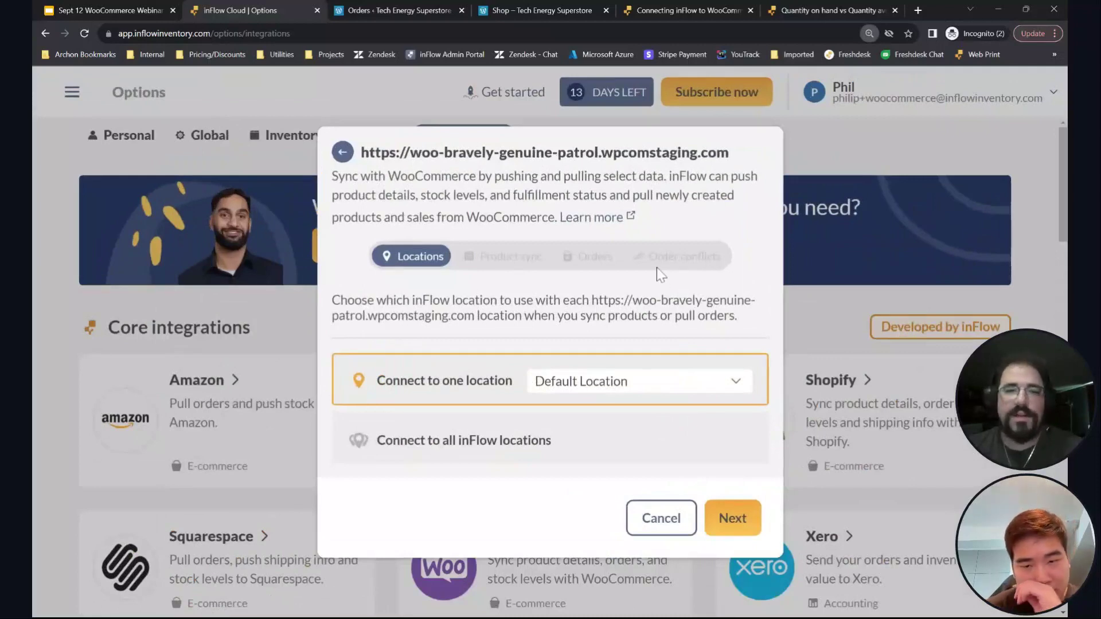
pyautogui.hotkey('ctrl', '+')
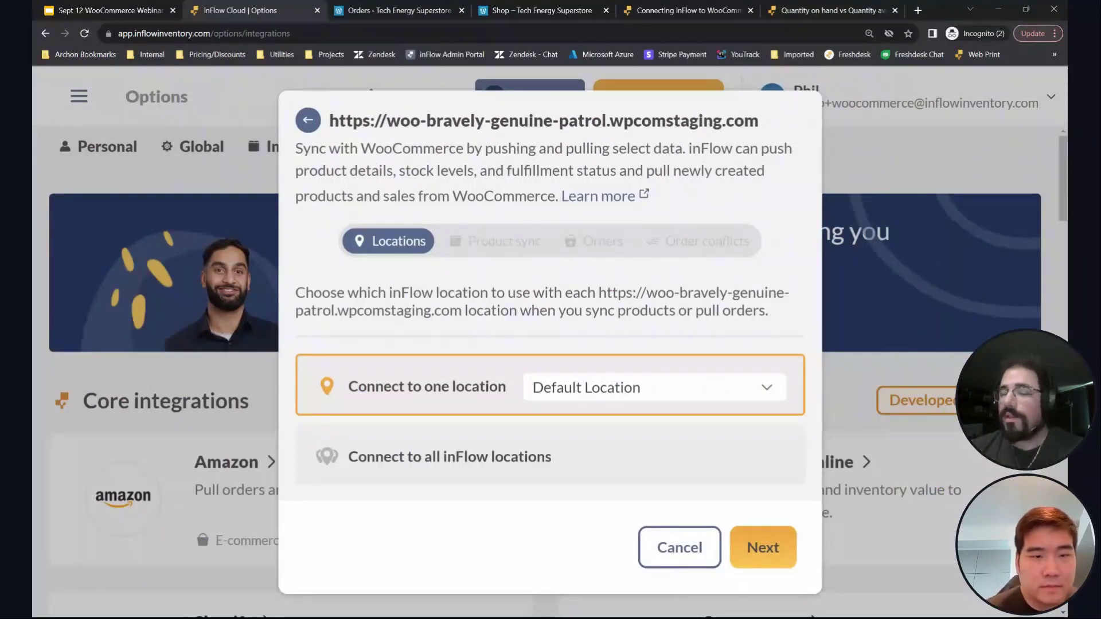
pyautogui.click(462, 477)
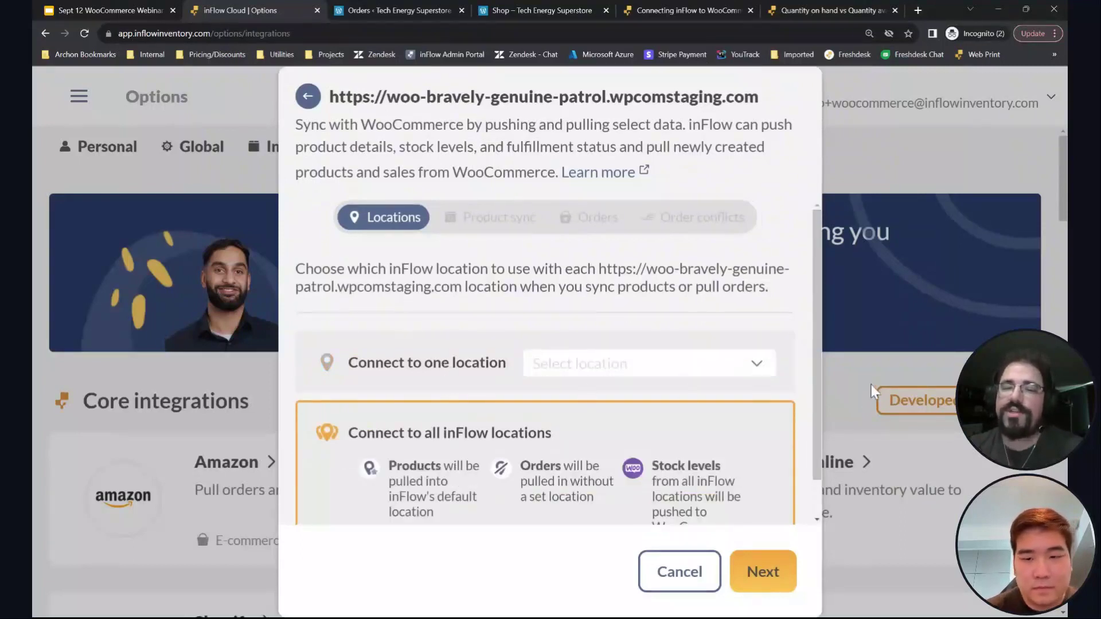
pyautogui.hotkey('ctrl', '-')
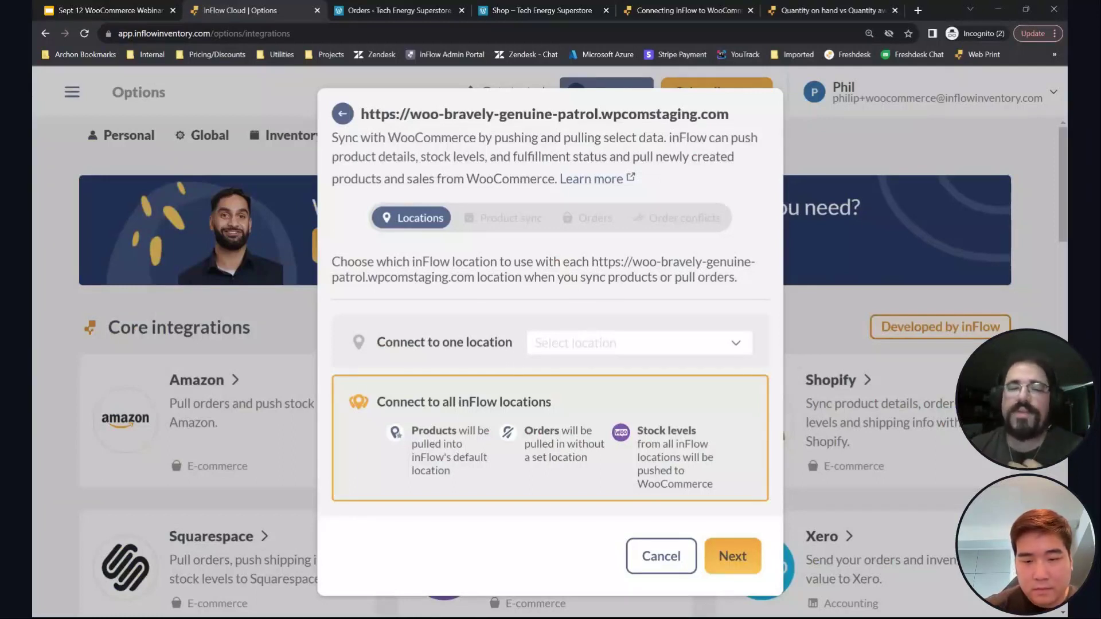
# Step: Connect the store to one inFlow location only and choose the WooCommerce location
pyautogui.click(450, 343)
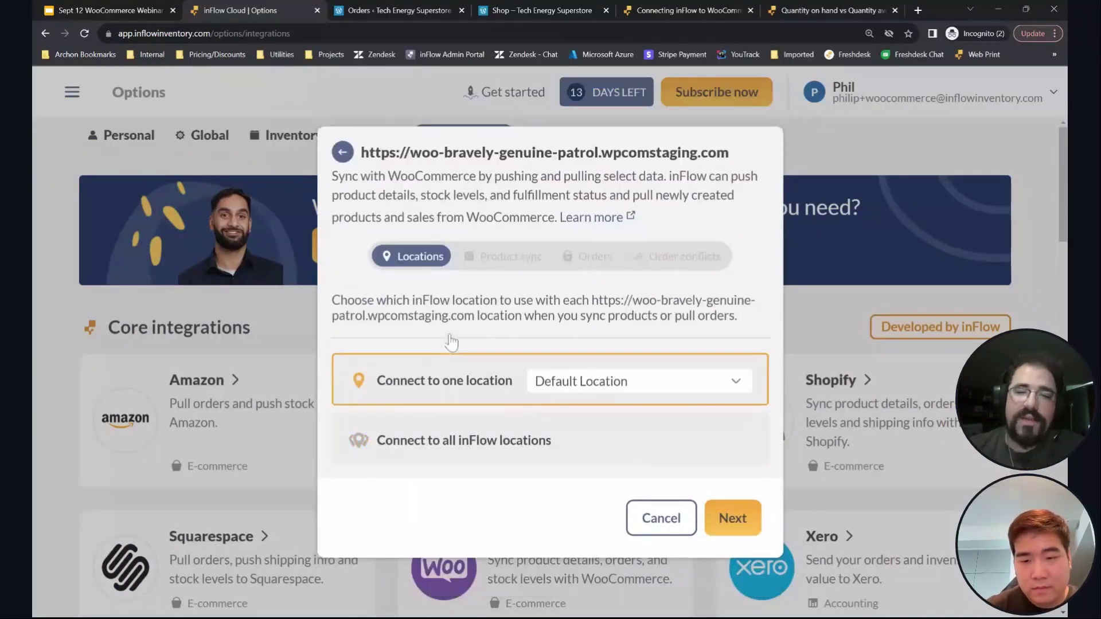
pyautogui.click(582, 380)
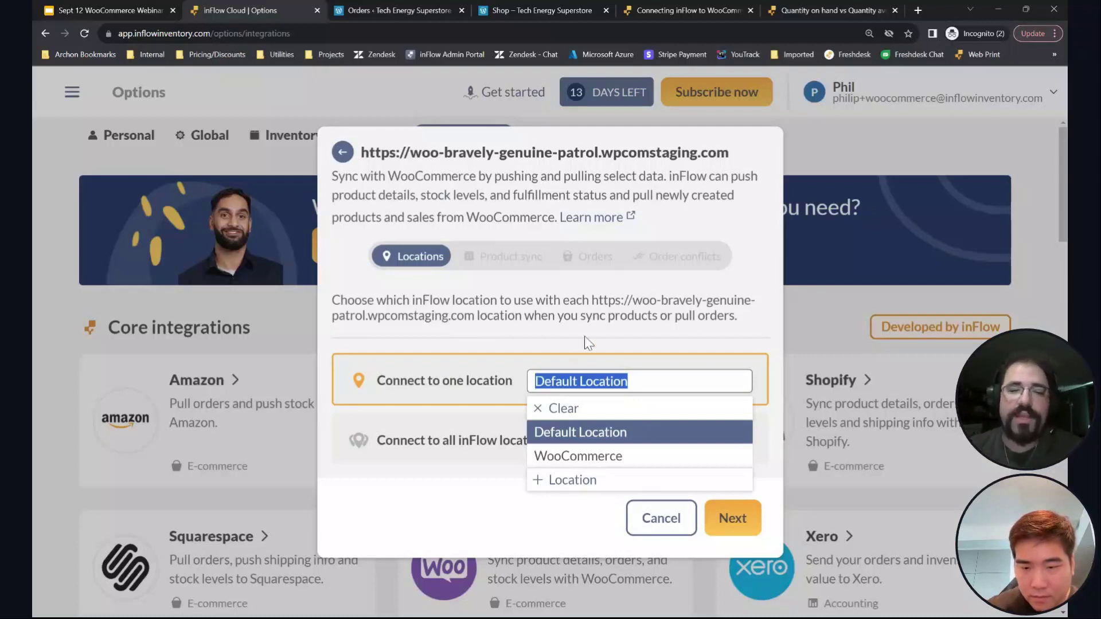
pyautogui.click(611, 461)
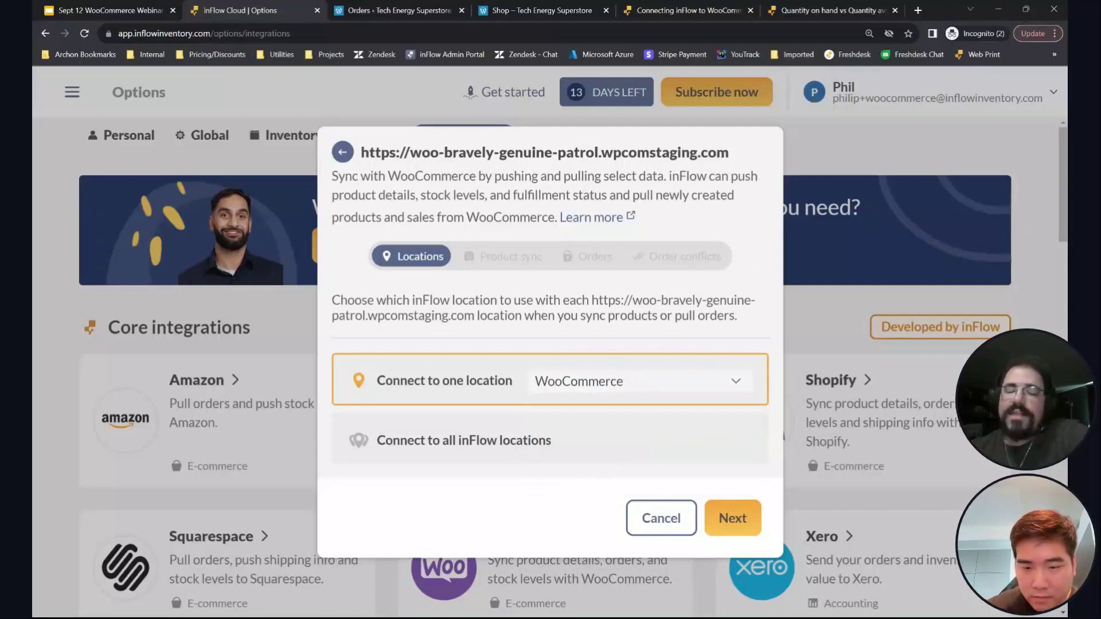
pyautogui.click(603, 381)
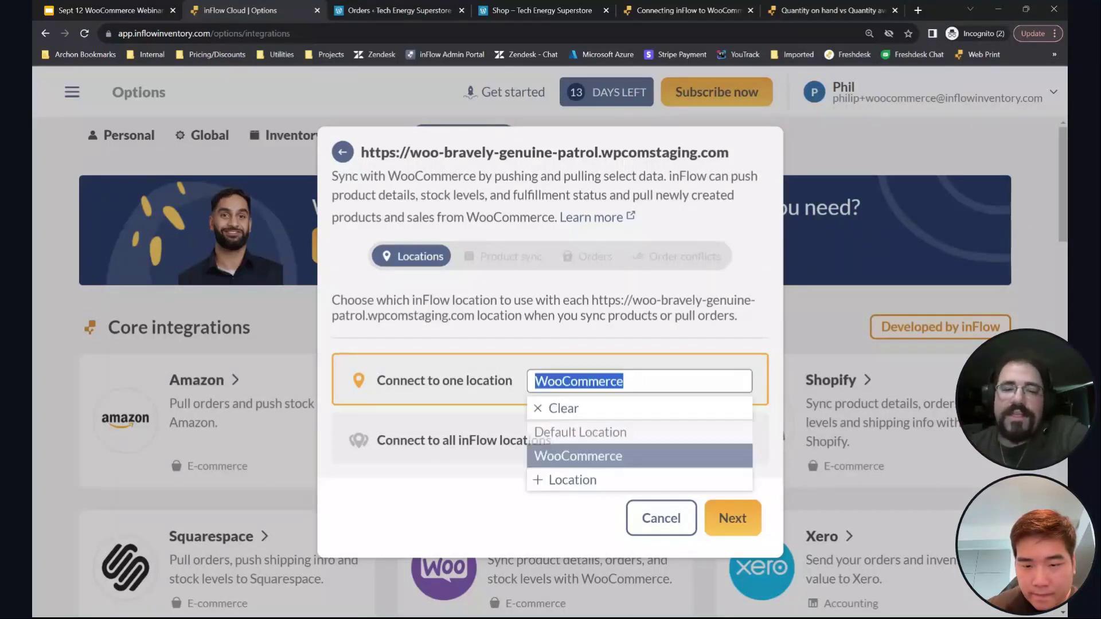
# Step: Switch the store connection to all inFlow locations
pyautogui.click(469, 440)
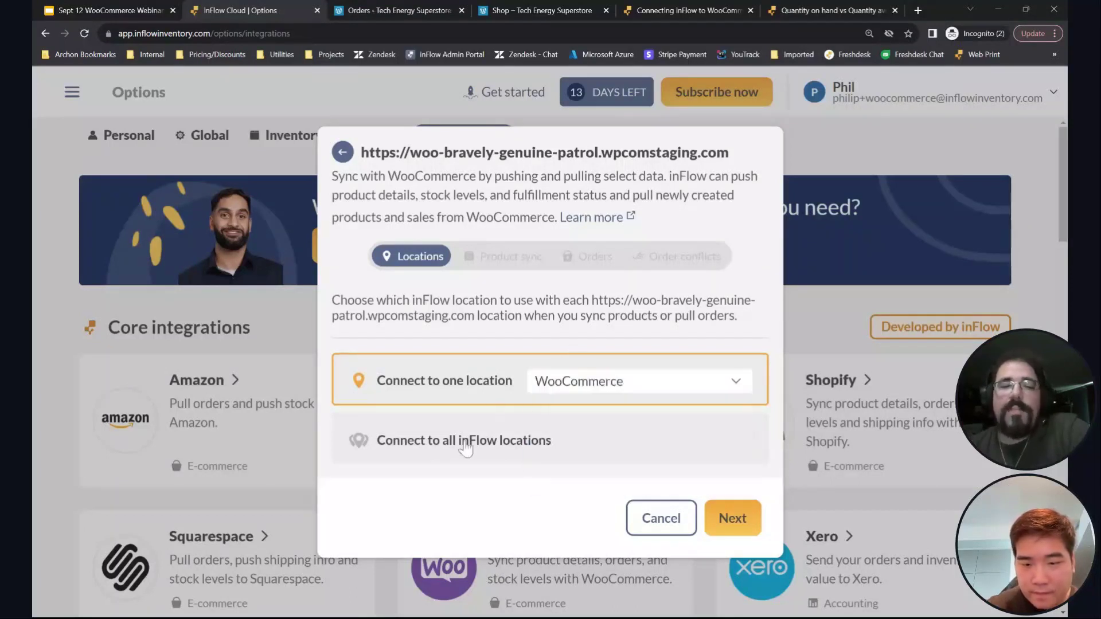
pyautogui.click(466, 445)
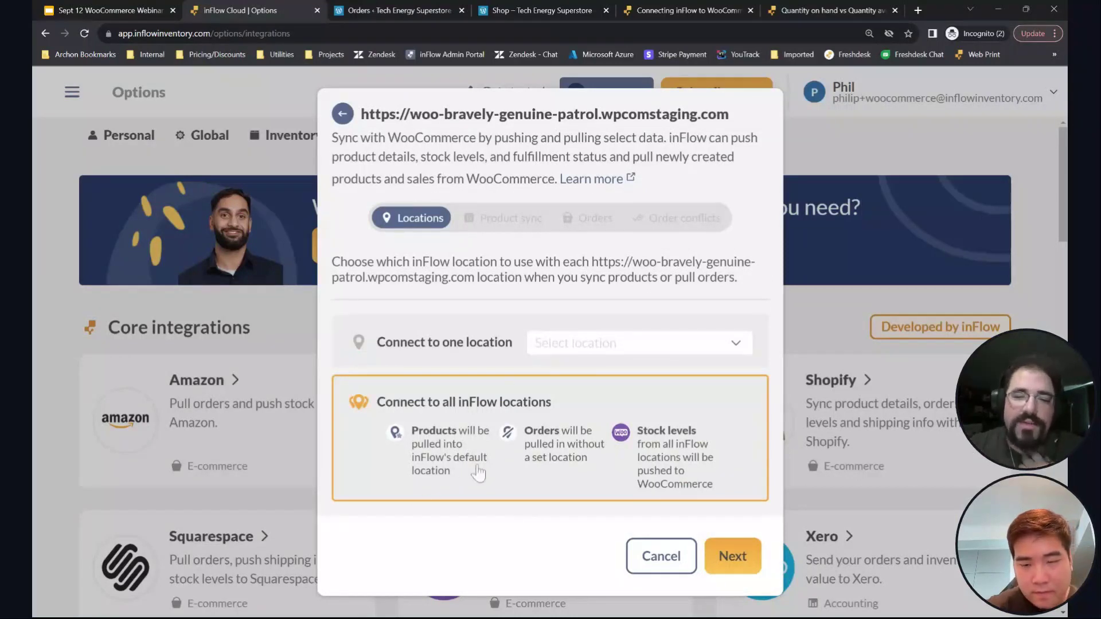
# Step: Return to connecting a single inFlow location and select WooCommerce as that location, without creating a new one
pyautogui.click(550, 343)
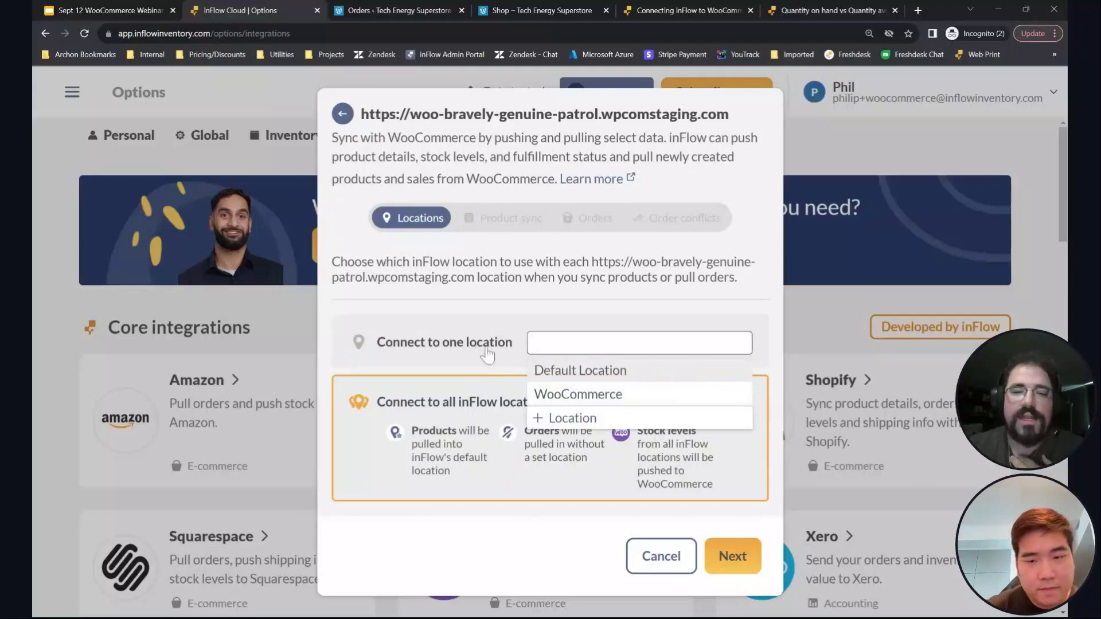
pyautogui.click(551, 369)
pyautogui.click(637, 381)
pyautogui.click(608, 456)
pyautogui.click(608, 382)
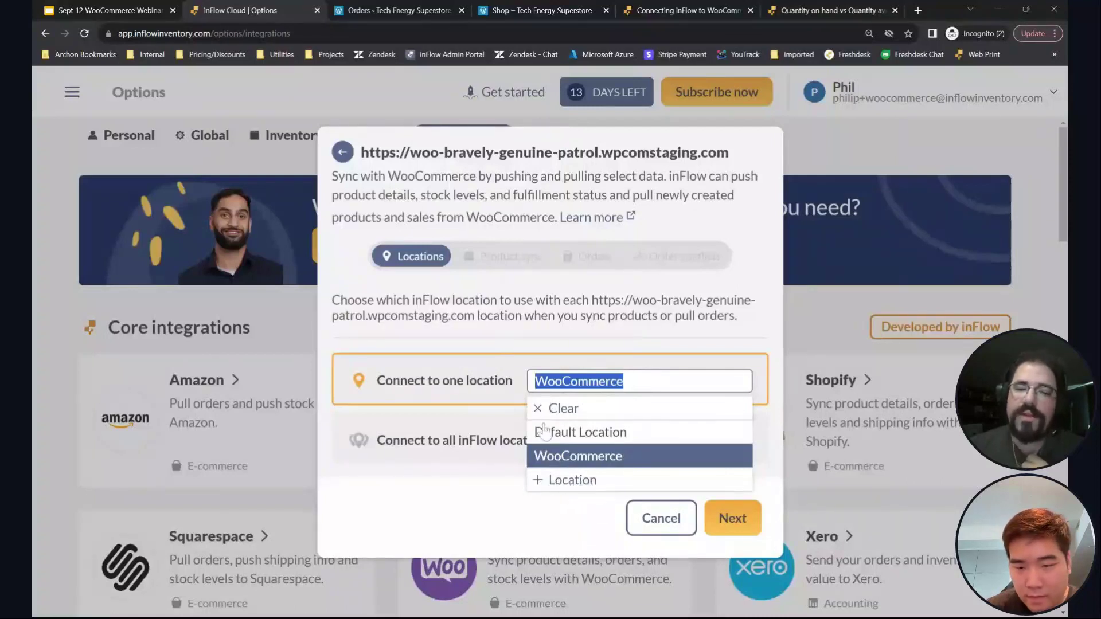
pyautogui.click(568, 482)
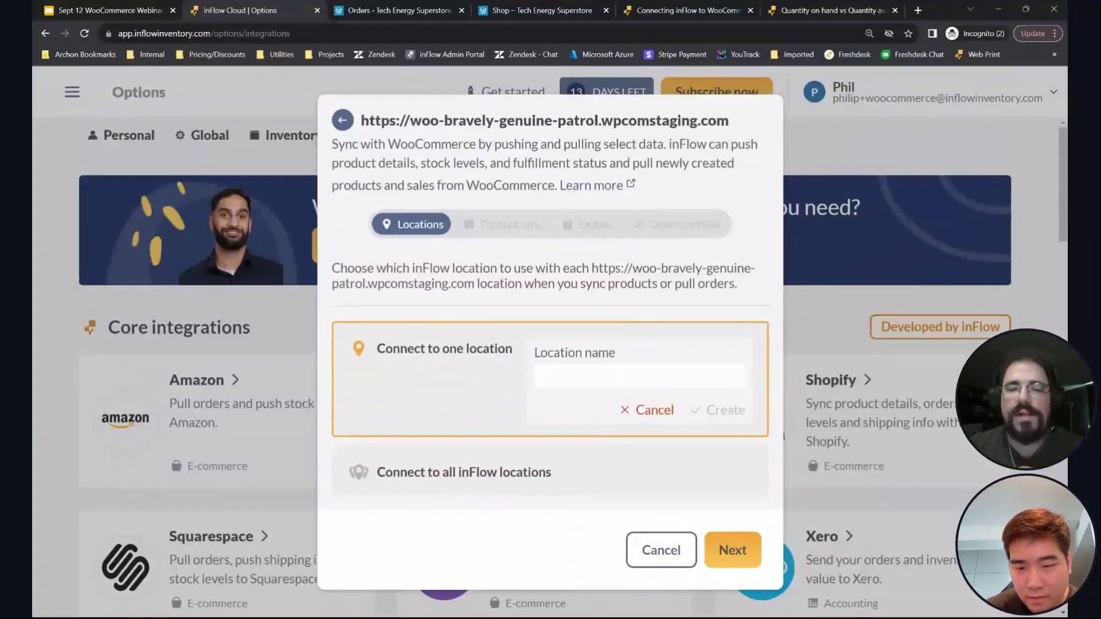
pyautogui.click(635, 420)
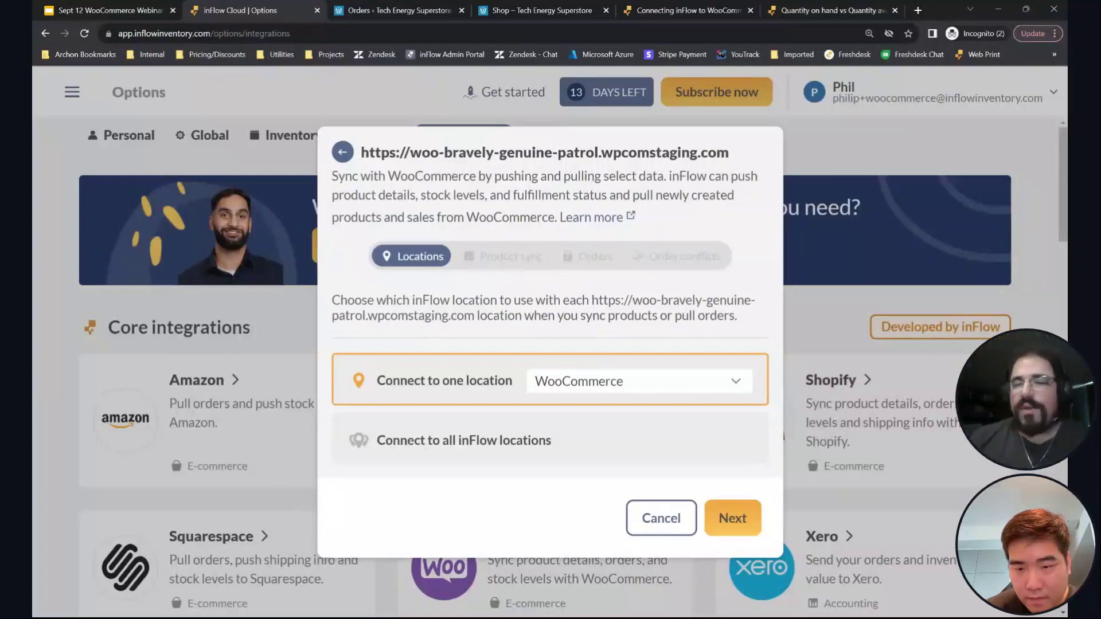
# Step: Continue to the product sync settings and map the WooCommerce regular price to the Normal Price scheme
pyautogui.click(727, 515)
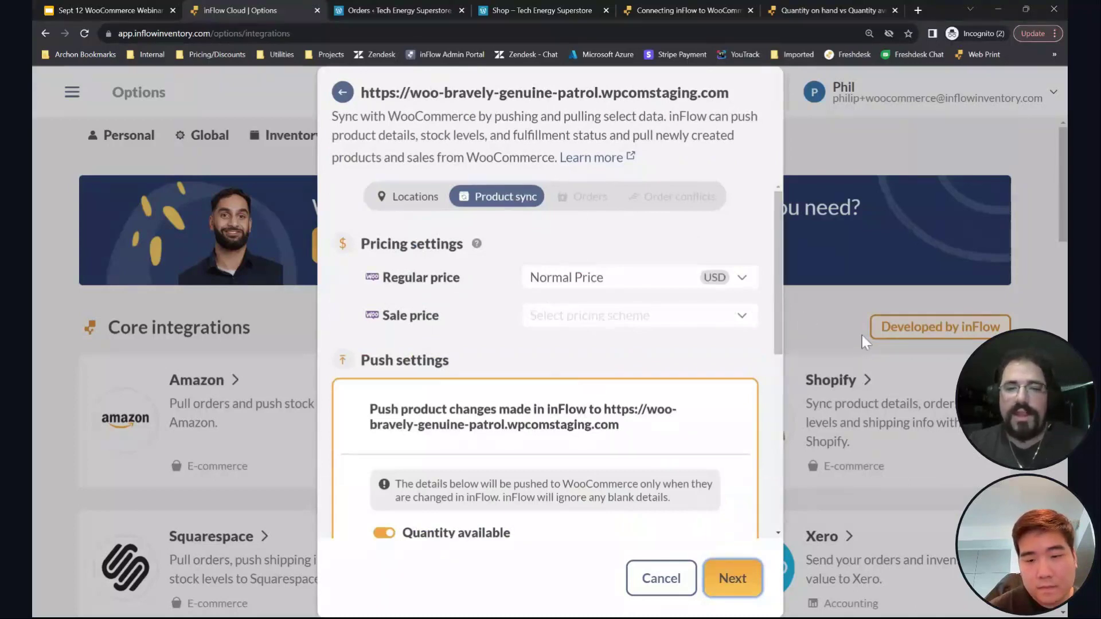
pyautogui.hotkey('ctrl', '-')
pyautogui.hotkey('ctrl', '-')
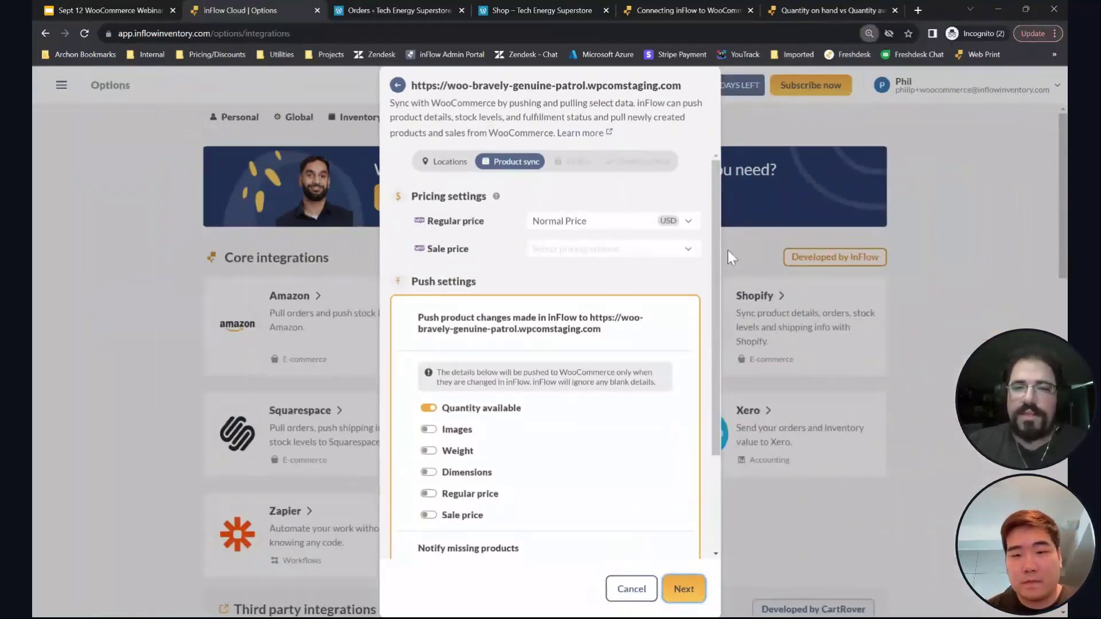
pyautogui.hotkey('ctrl', '+')
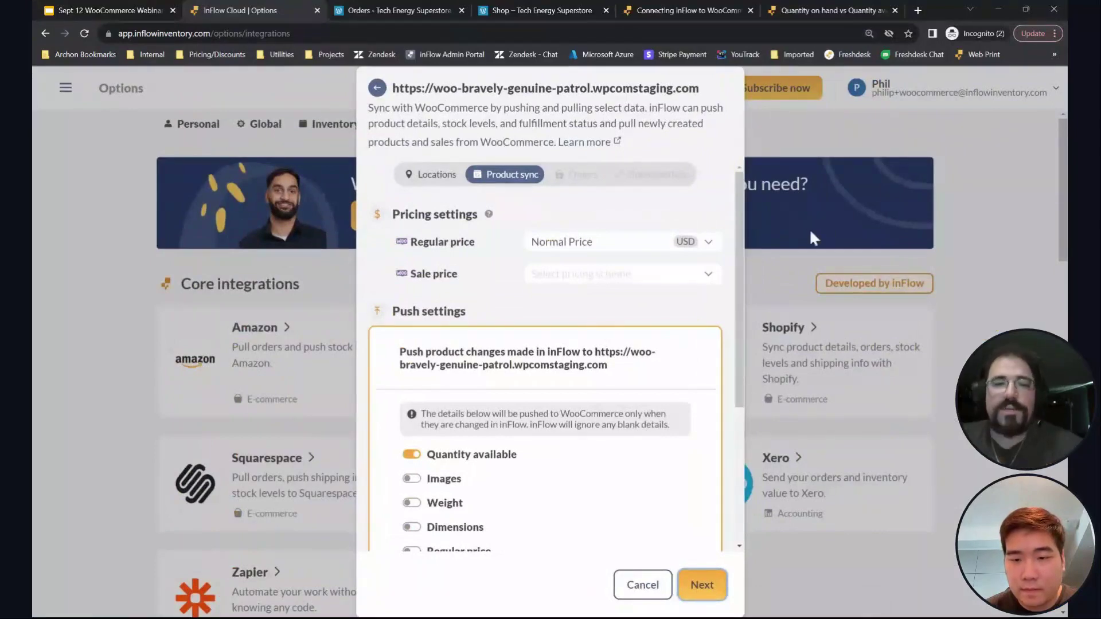
pyautogui.moveTo(731, 227)
pyautogui.mouseDown()
pyautogui.moveTo(742, 249)
pyautogui.moveTo(725, 360)
pyautogui.moveTo(734, 223)
pyautogui.mouseUp()
pyautogui.tripleClick(491, 218)
pyautogui.click(498, 220)
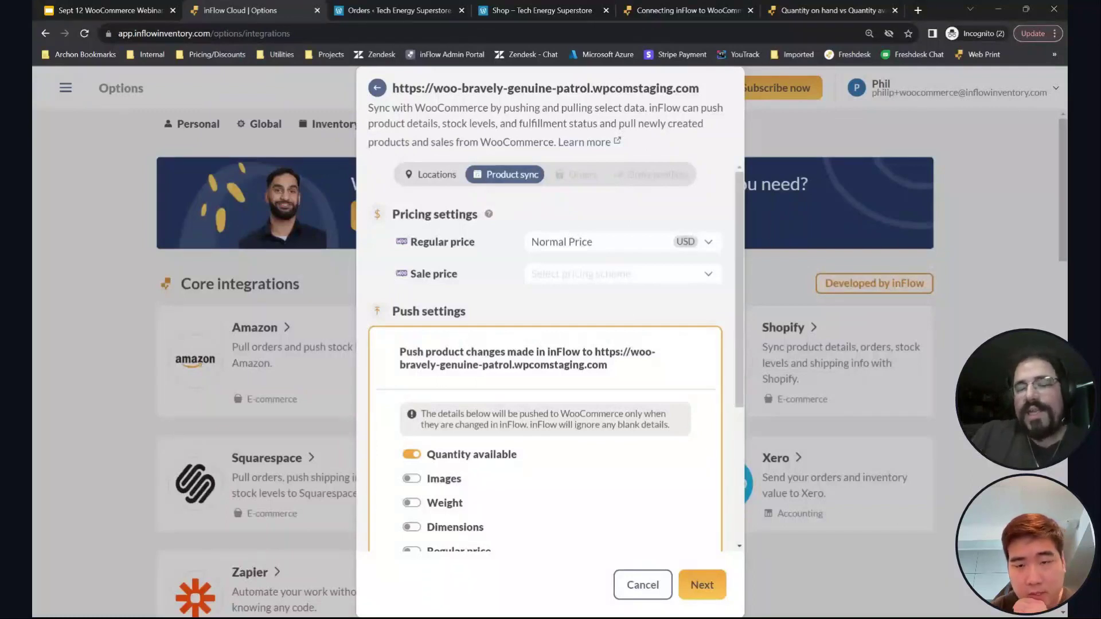
pyautogui.click(529, 245)
pyautogui.click(561, 223)
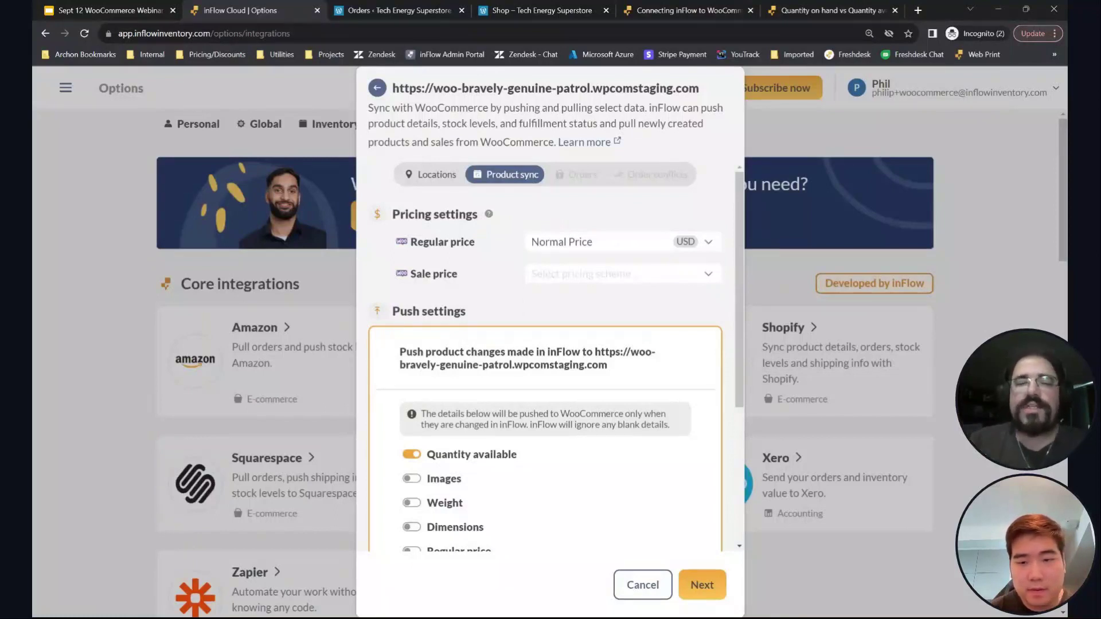
pyautogui.click(598, 236)
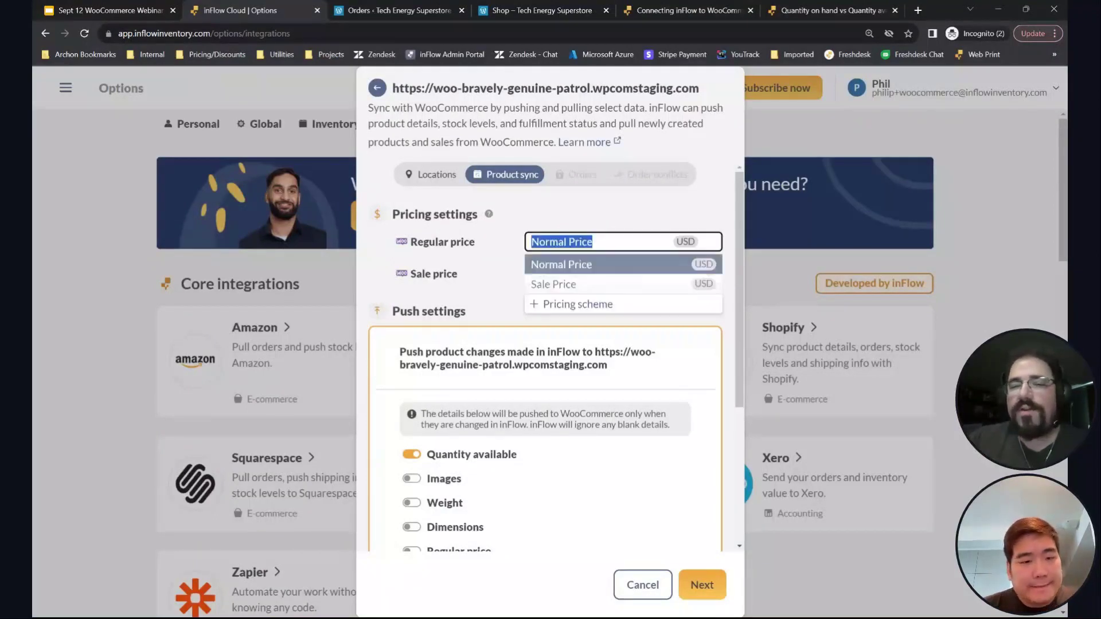
pyautogui.click(560, 264)
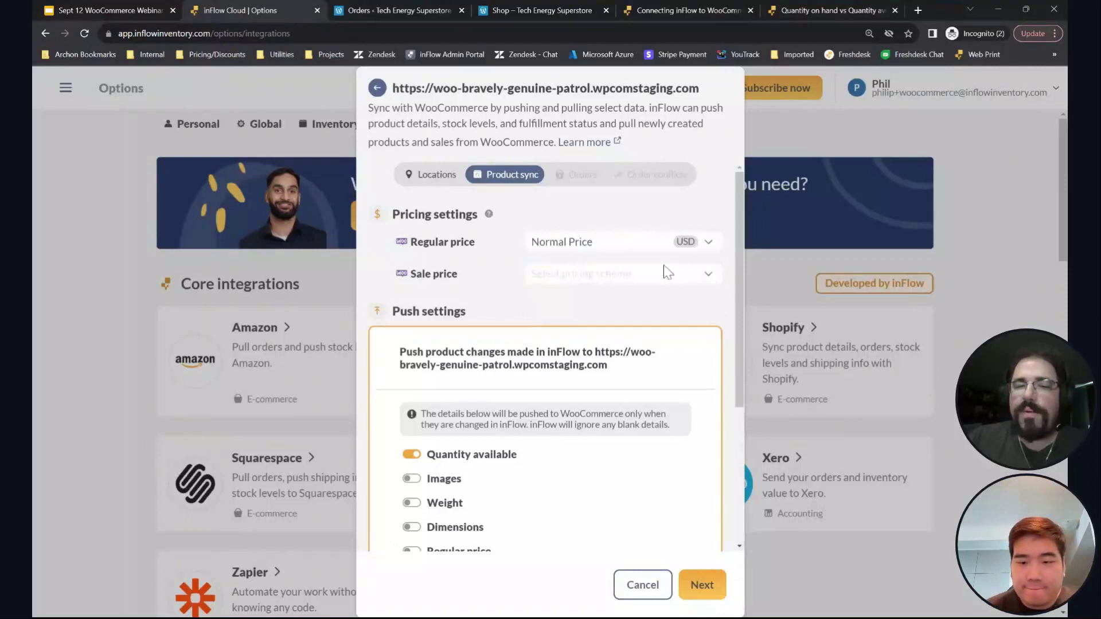
# Step: Map the WooCommerce sale price to the Sale Price pricing scheme
pyautogui.click(553, 271)
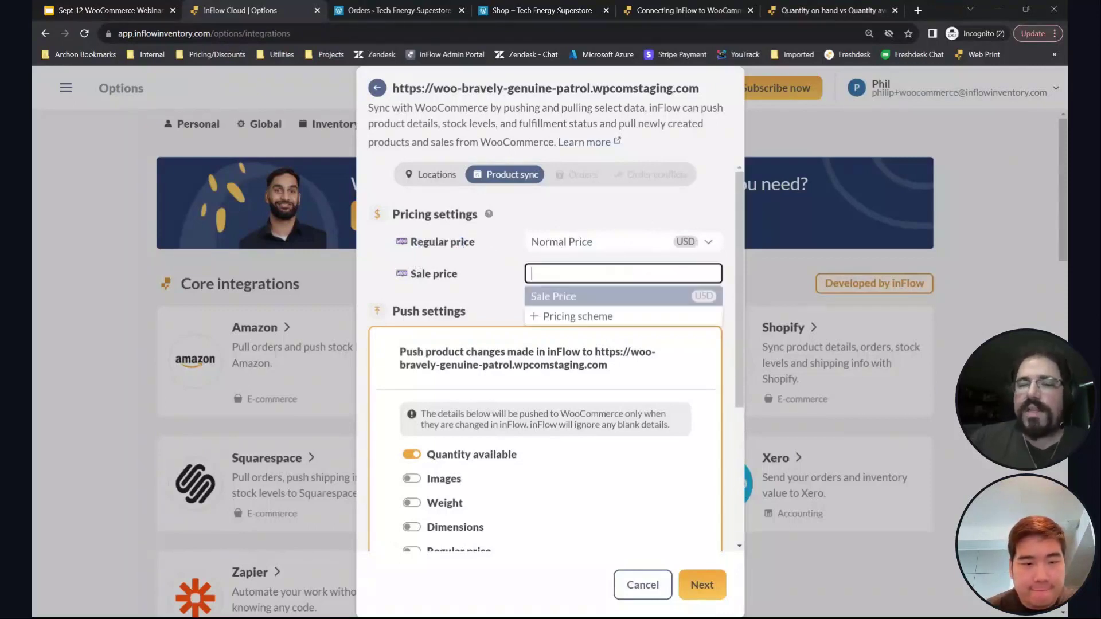
pyautogui.click(587, 295)
pyautogui.moveTo(417, 274); pyautogui.dragTo(469, 274)
pyautogui.click(469, 274)
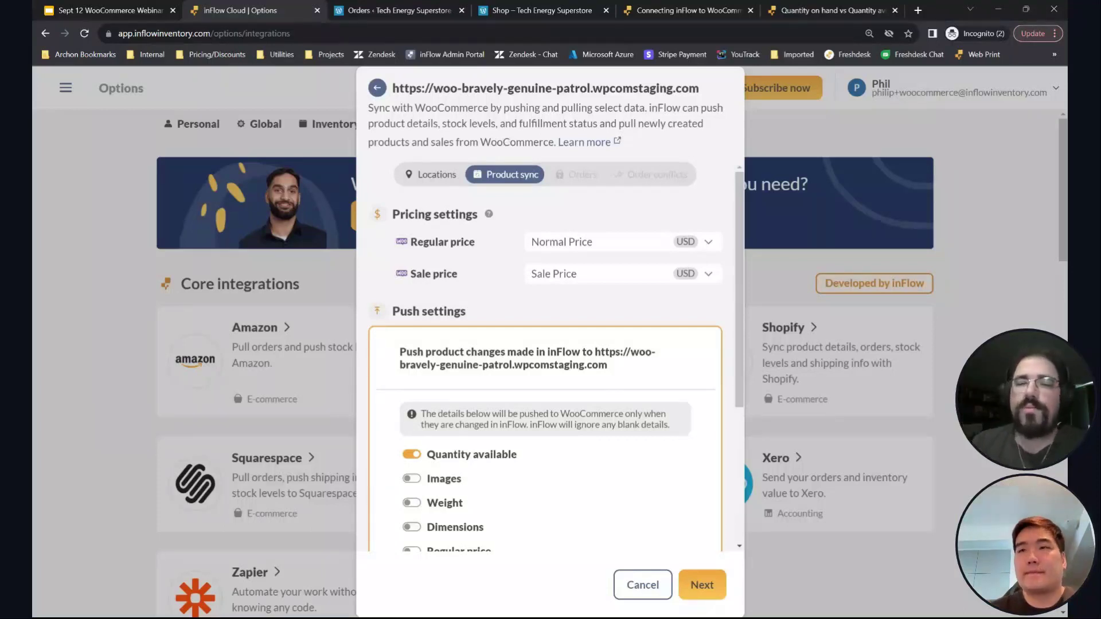
# Step: Enable pushing images, weight, dimensions, regular price and sale price from inFlow to WooCommerce
pyautogui.moveTo(737, 301); pyautogui.dragTo(735, 375)
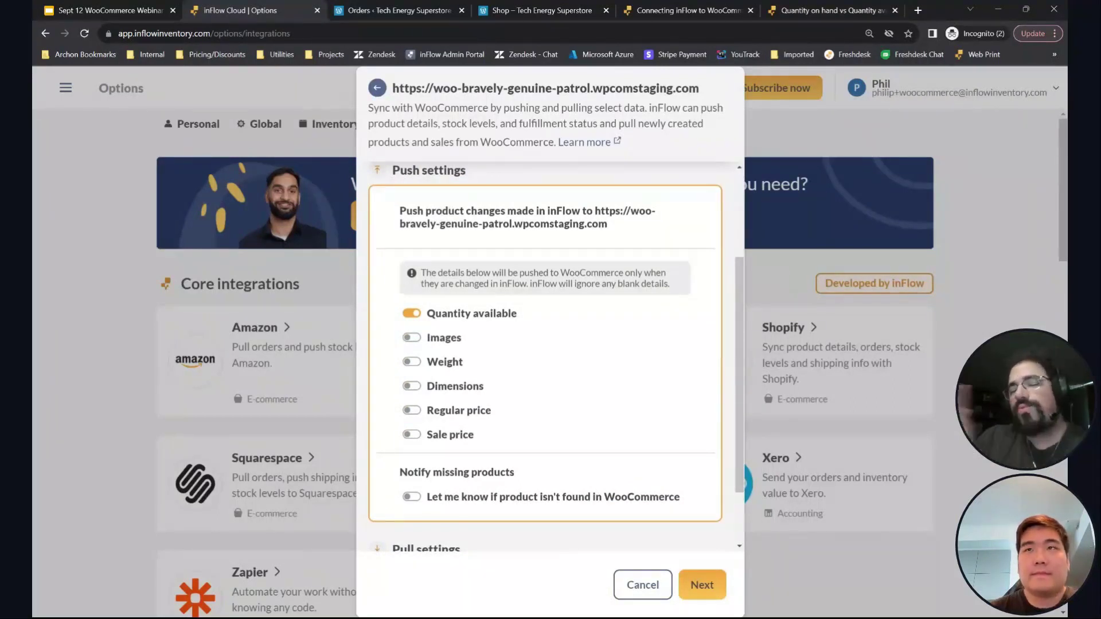
pyautogui.moveTo(734, 325); pyautogui.dragTo(742, 404)
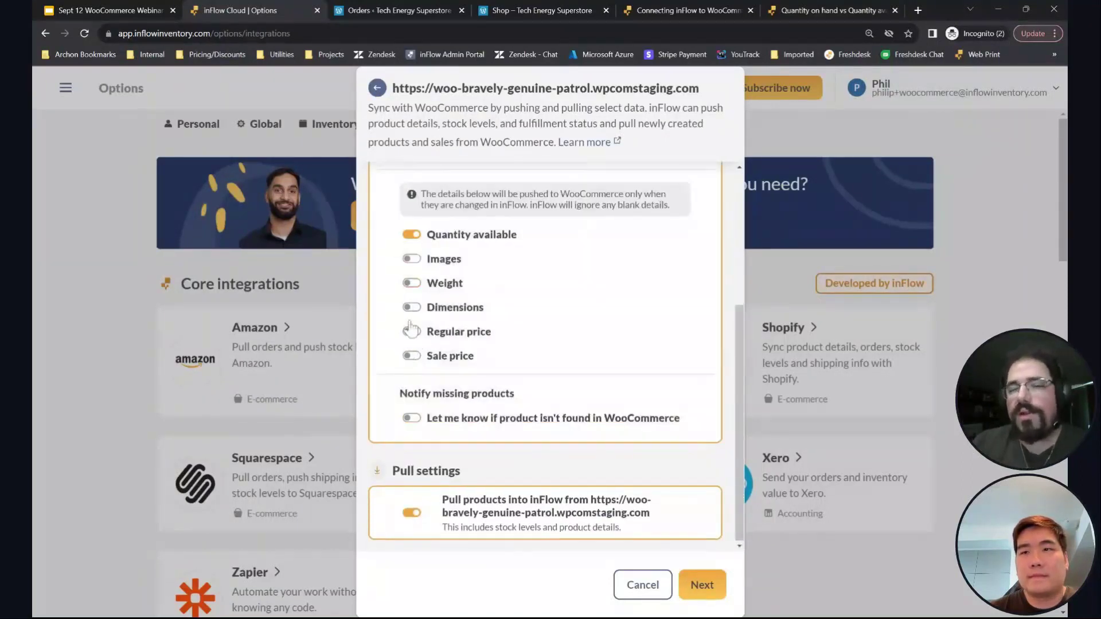
pyautogui.moveTo(736, 326); pyautogui.dragTo(744, 298)
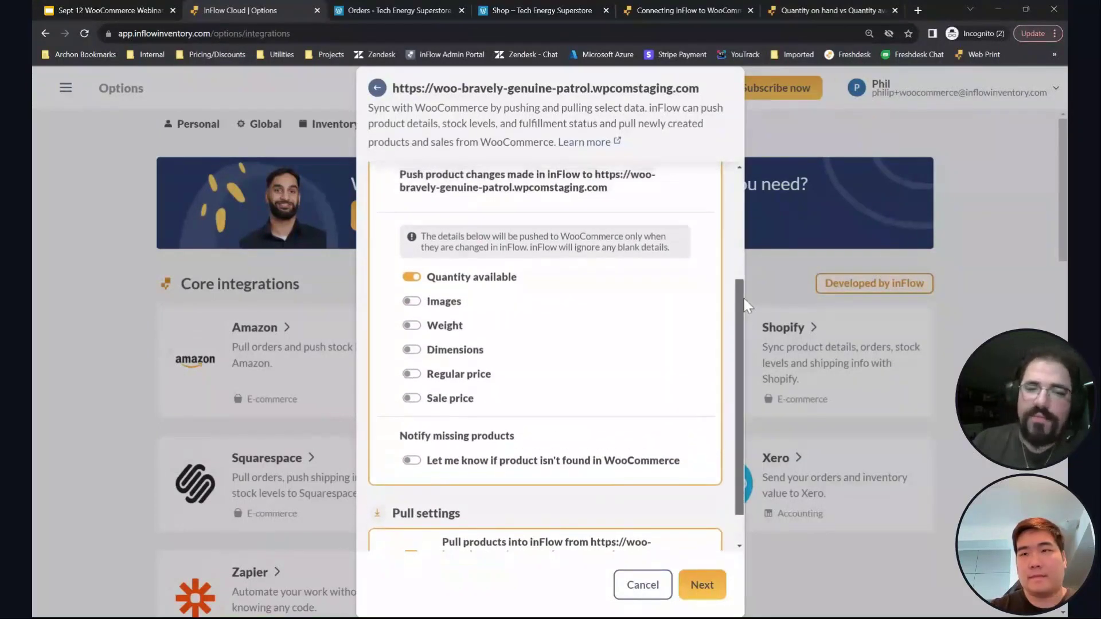
pyautogui.click(431, 301)
pyautogui.click(434, 325)
pyautogui.click(435, 350)
pyautogui.click(435, 381)
pyautogui.click(434, 398)
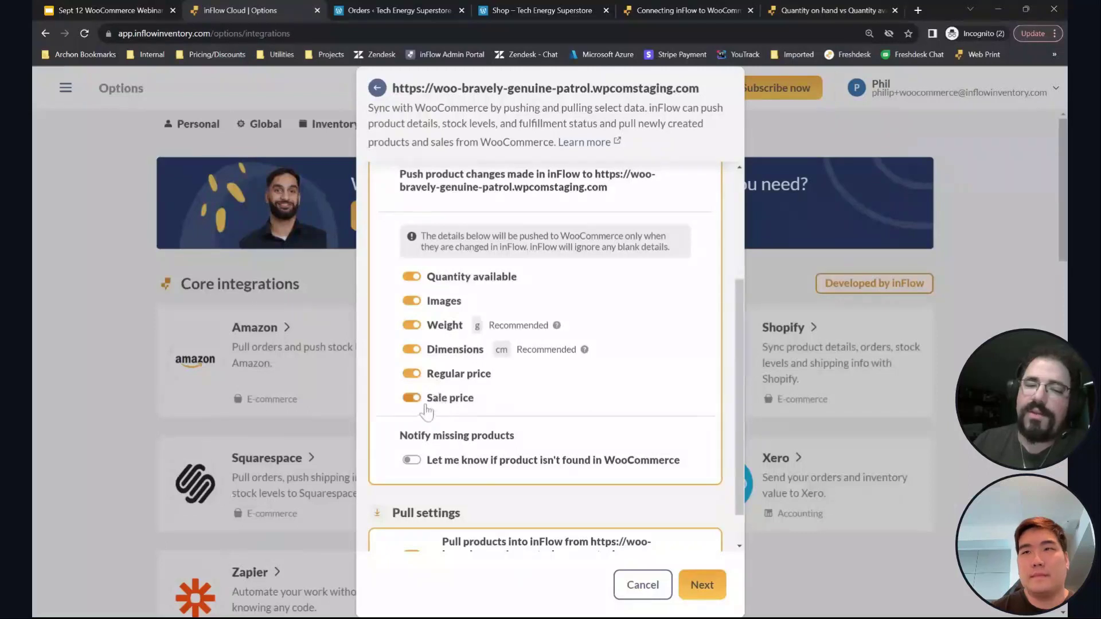
# Step: Turn on the notification for products that aren't found in WooCommerce
pyautogui.moveTo(740, 351)
pyautogui.mouseDown()
pyautogui.moveTo(746, 321)
pyautogui.moveTo(742, 341)
pyautogui.mouseUp()
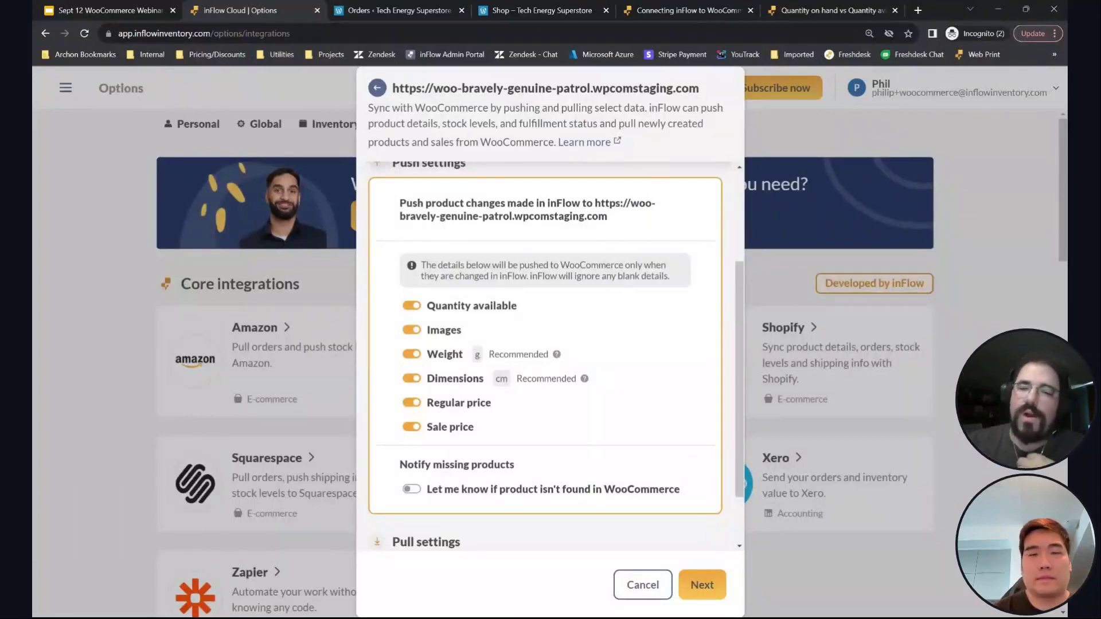
pyautogui.moveTo(741, 373); pyautogui.dragTo(741, 423)
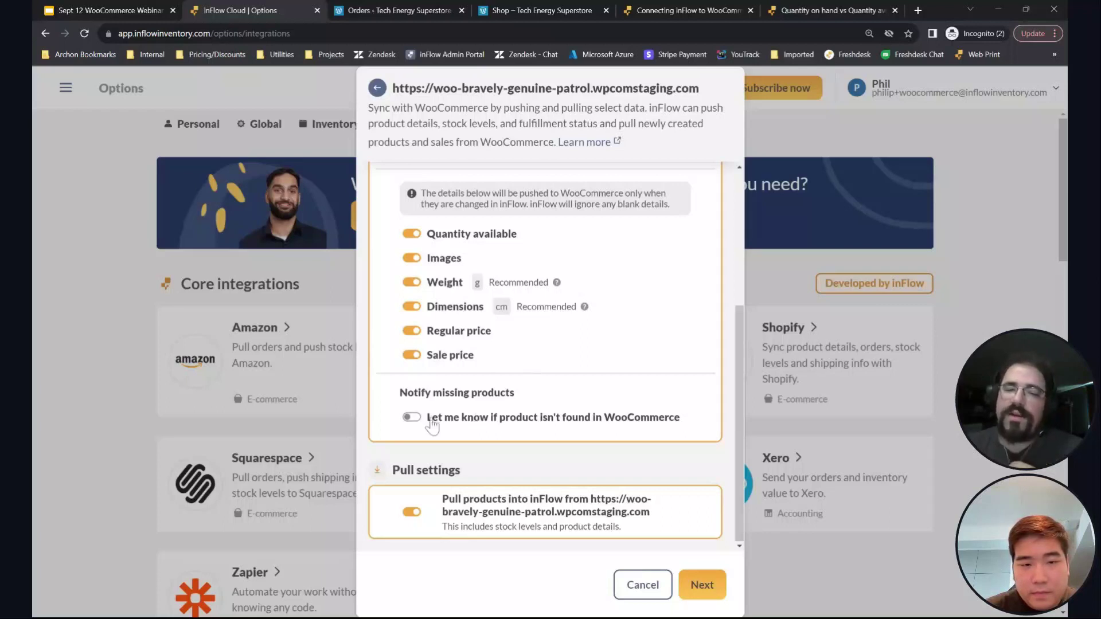
pyautogui.click(470, 421)
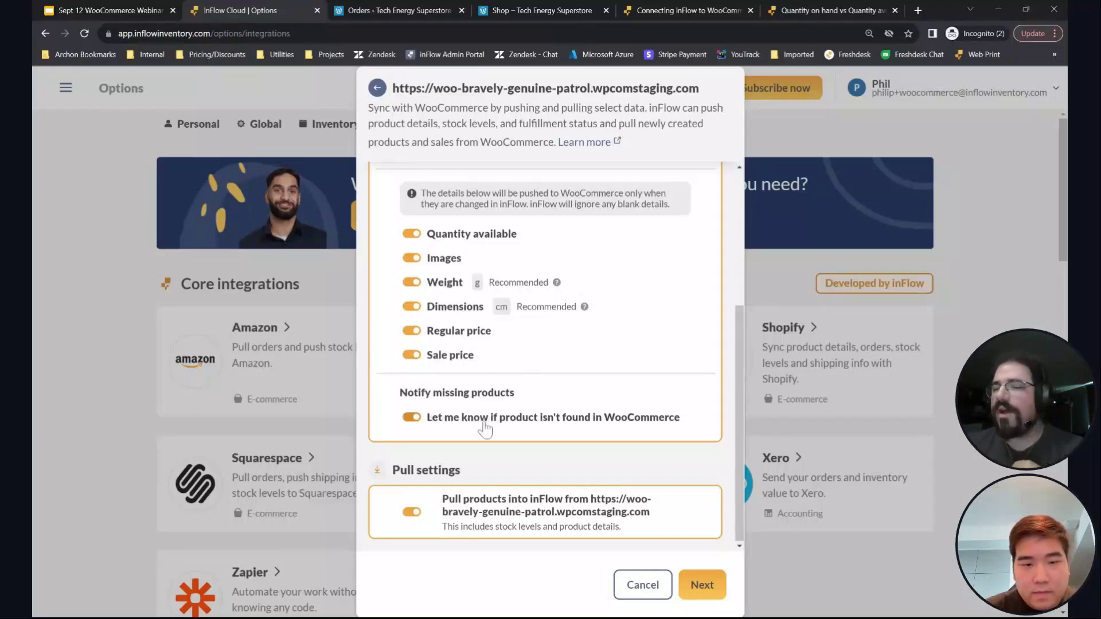
pyautogui.click(484, 432)
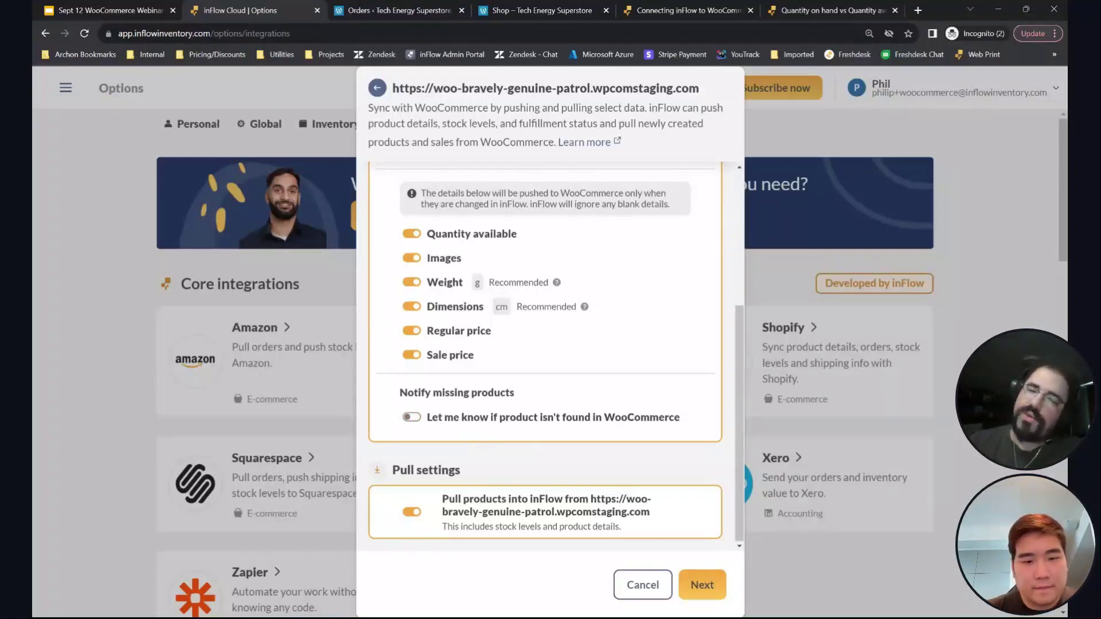
pyautogui.click(456, 425)
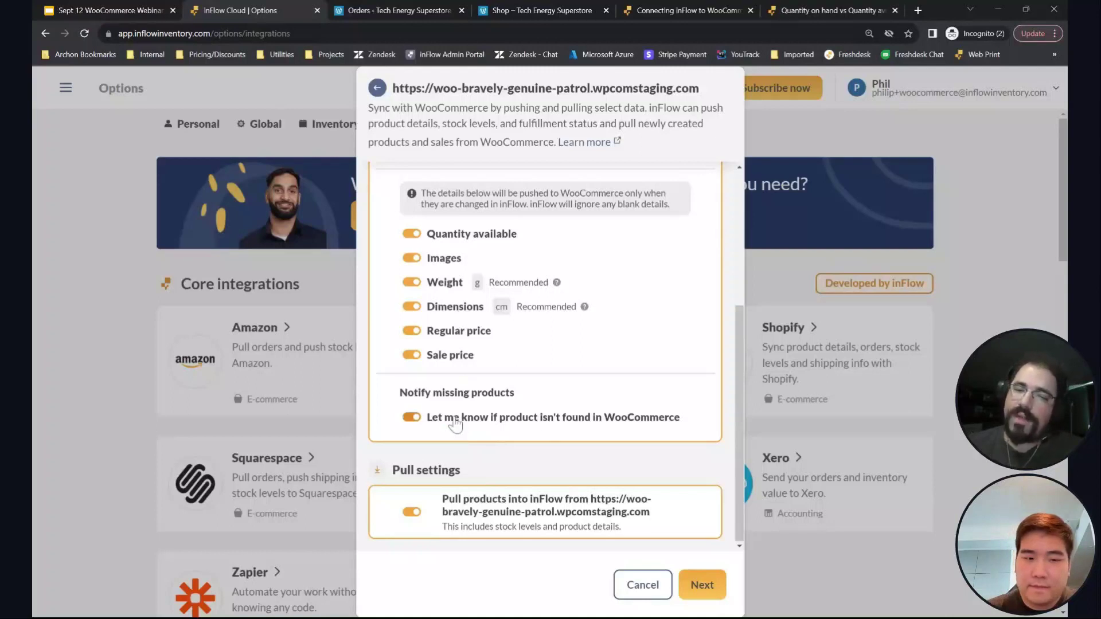
pyautogui.click(412, 423)
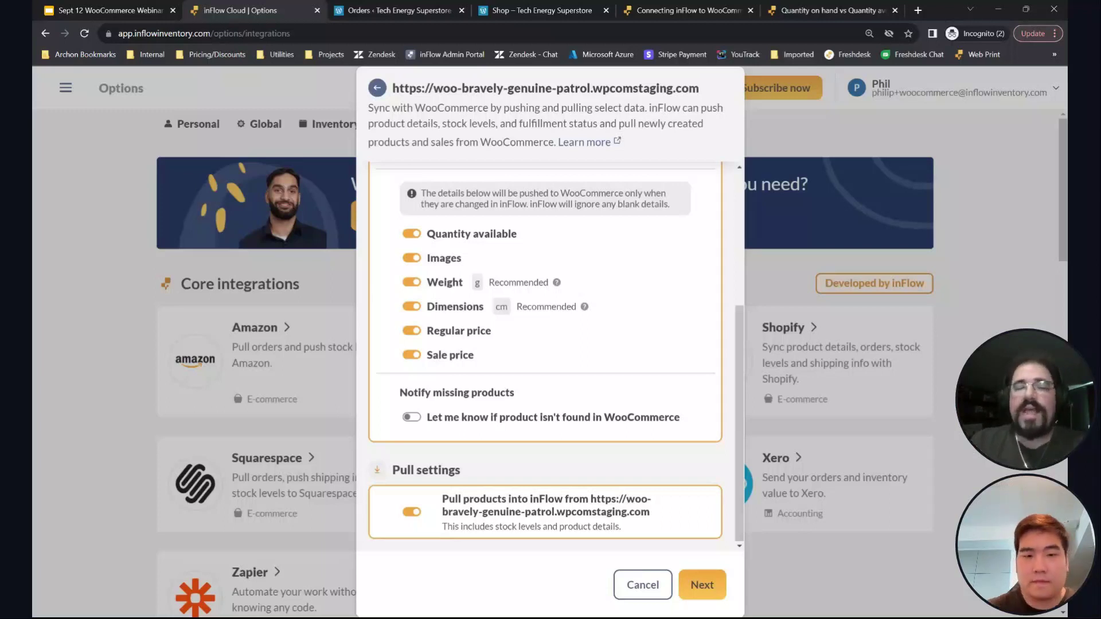
pyautogui.click(434, 419)
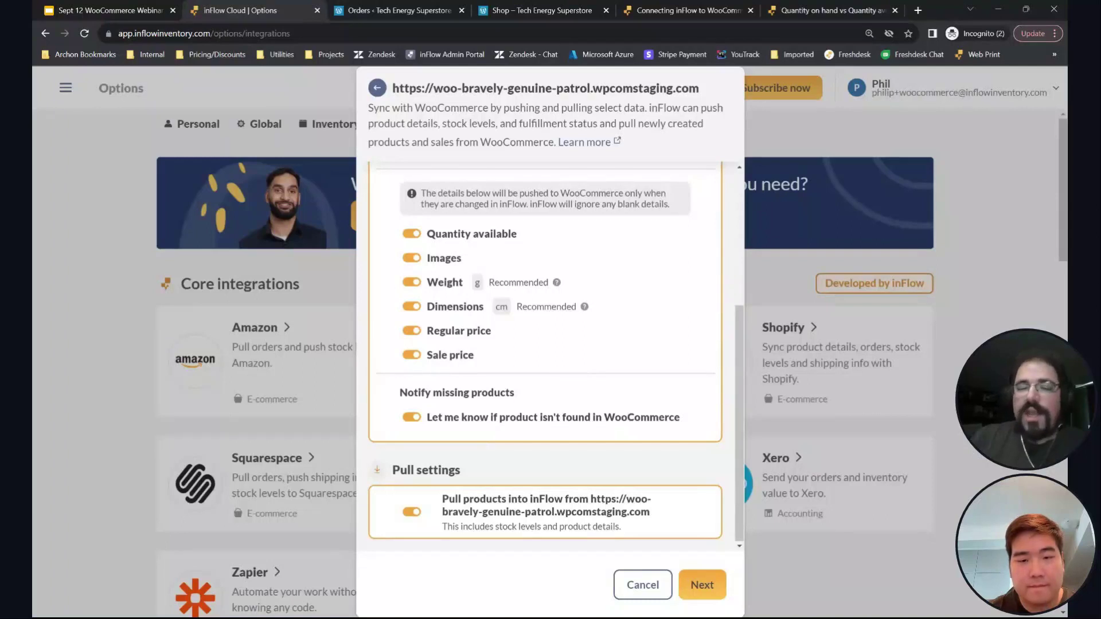
# Step: Switch pulling products from the store into inFlow off and back on
pyautogui.click(407, 515)
pyautogui.click(407, 516)
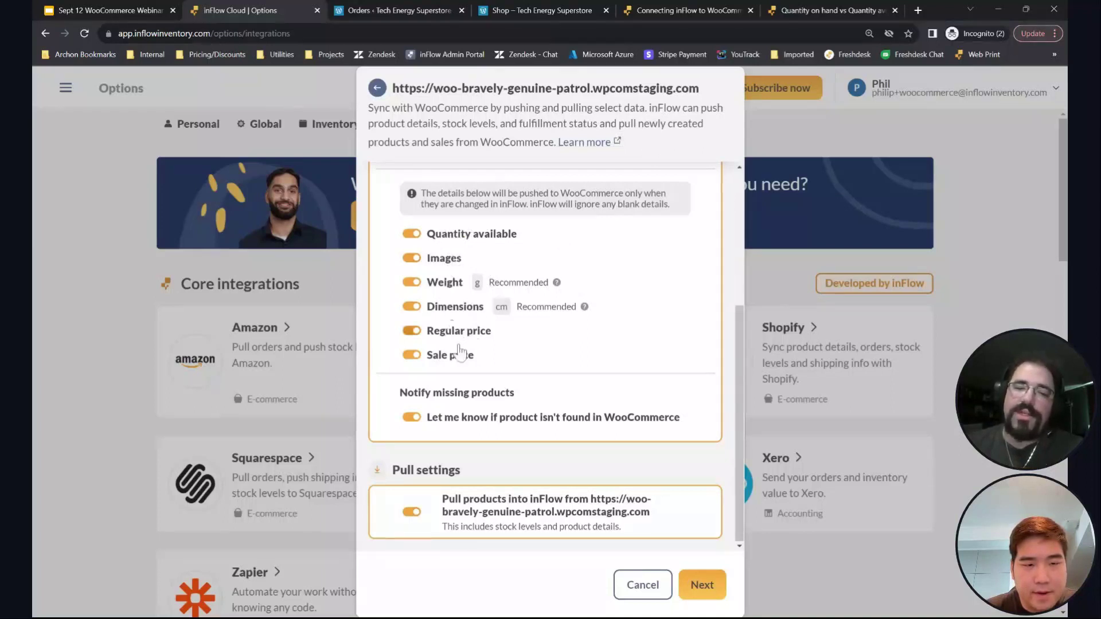
pyautogui.scroll(4, 533, 368)
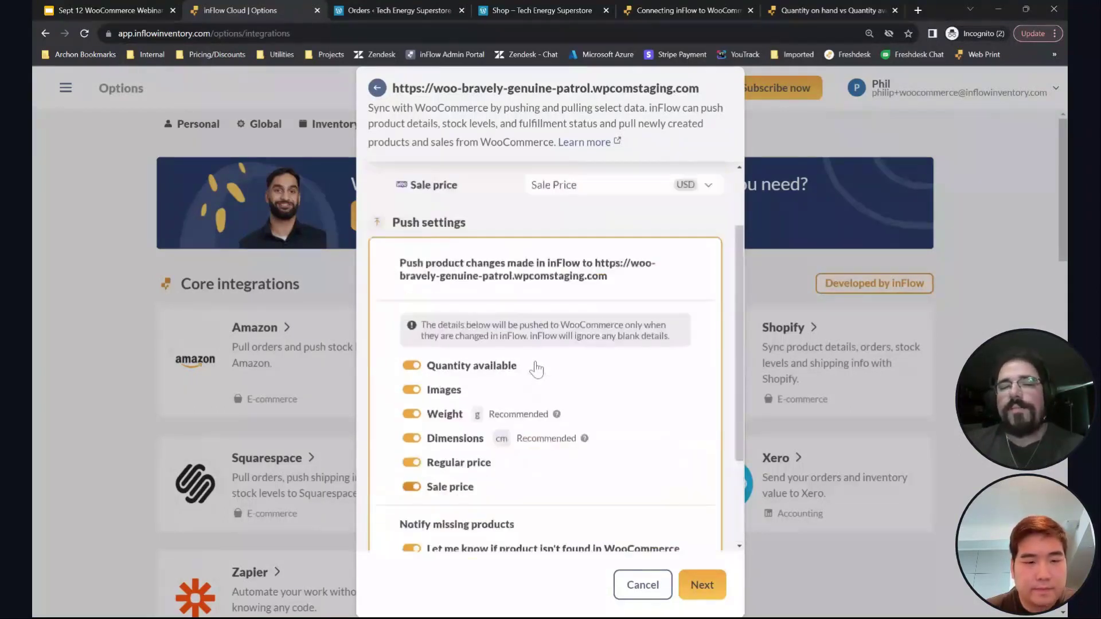
pyautogui.scroll(-4, 535, 363)
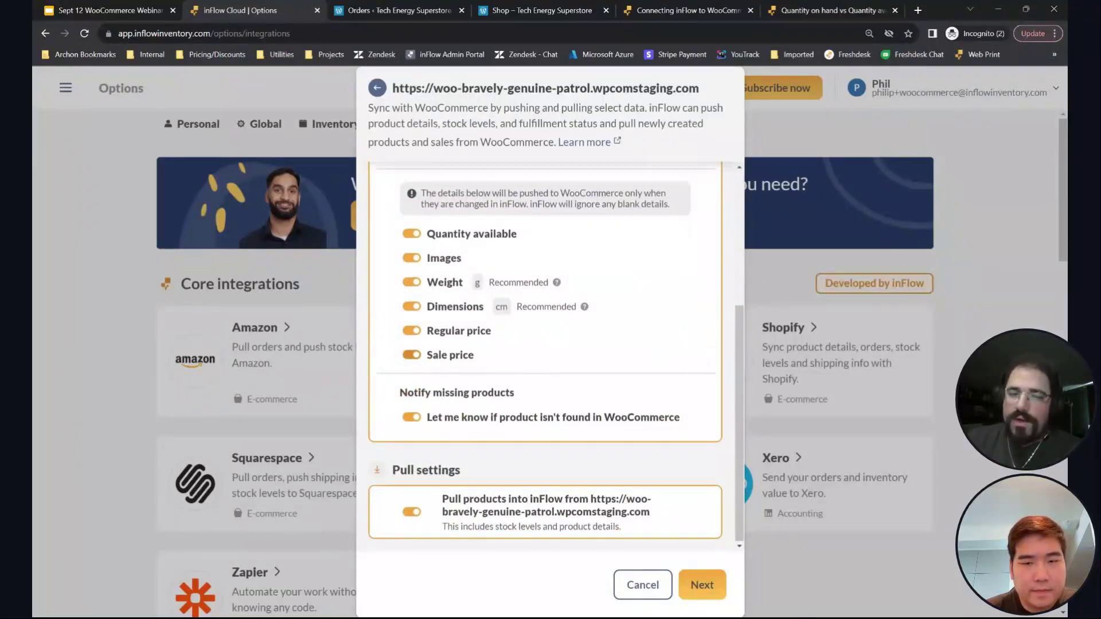
pyautogui.click(413, 513)
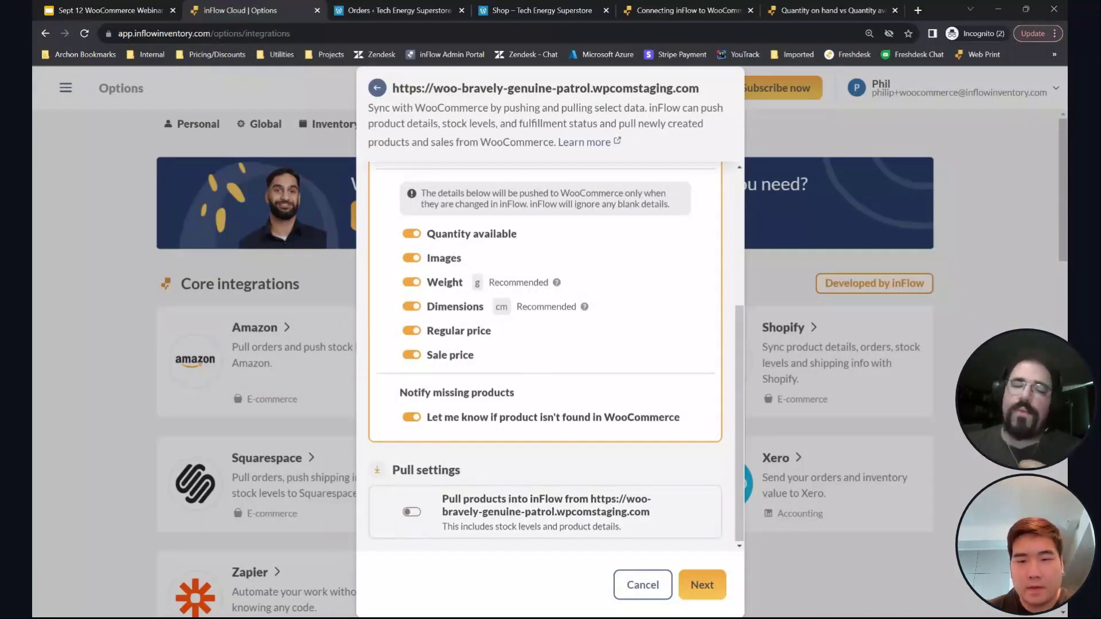
pyautogui.click(410, 515)
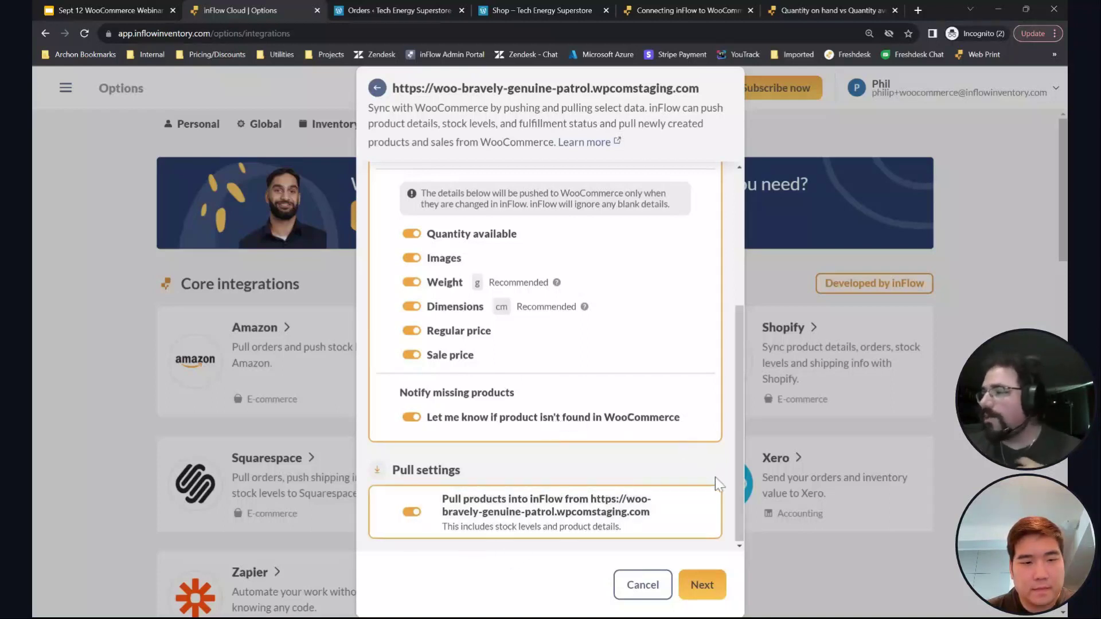
# Step: Continue to the order settings and set the customer name from the WooCommerce Customer Email
pyautogui.click(701, 585)
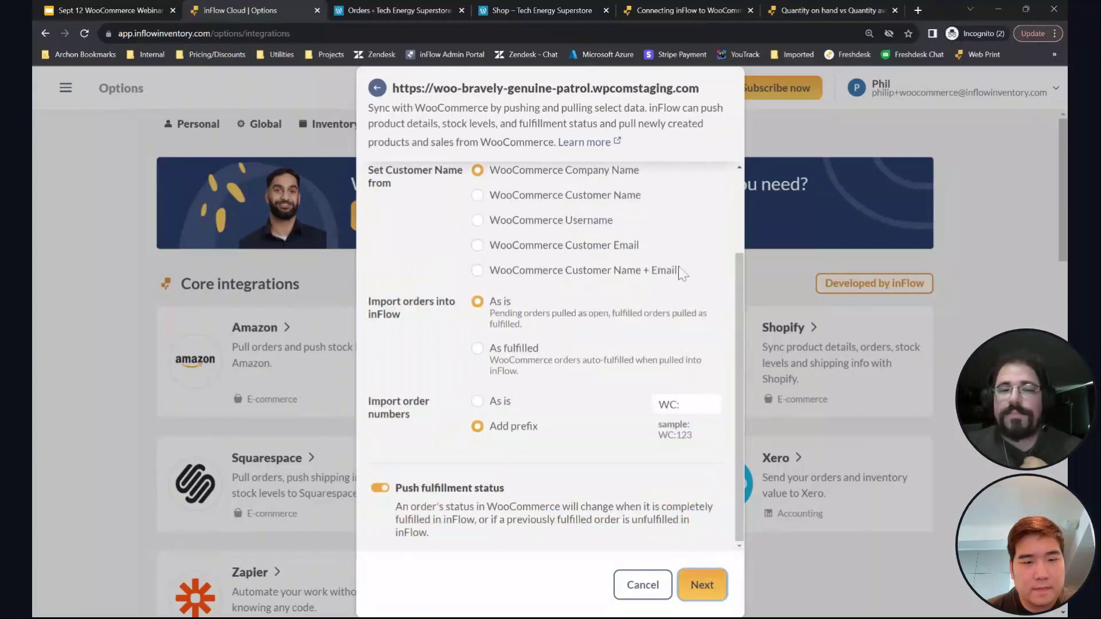
pyautogui.moveTo(735, 291); pyautogui.dragTo(731, 189)
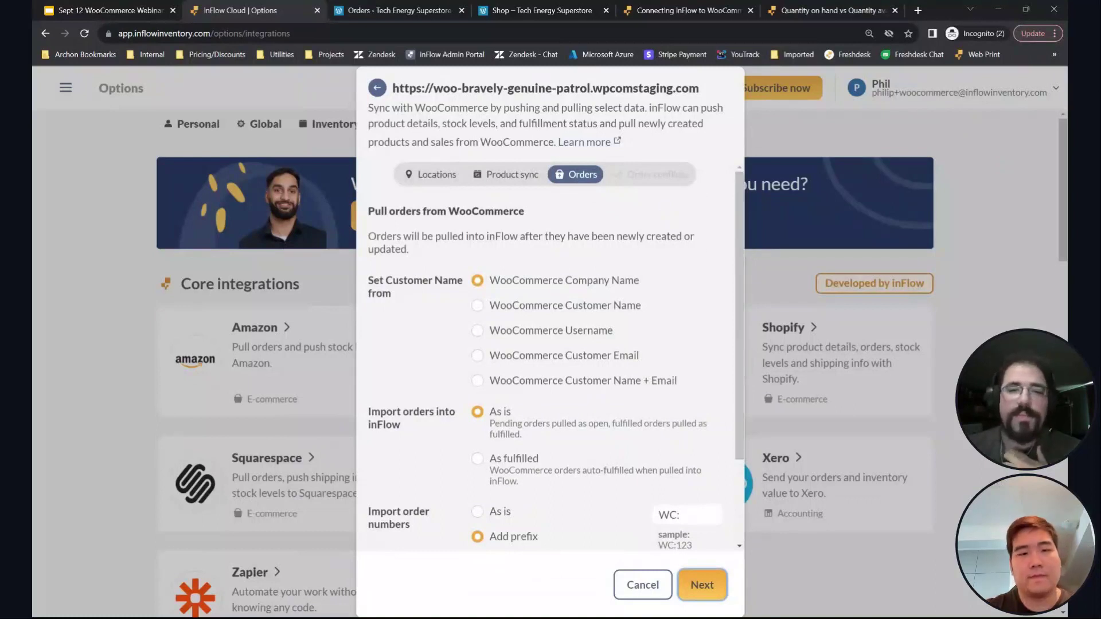
pyautogui.moveTo(735, 322)
pyautogui.mouseDown()
pyautogui.moveTo(735, 378)
pyautogui.moveTo(740, 332)
pyautogui.mouseUp()
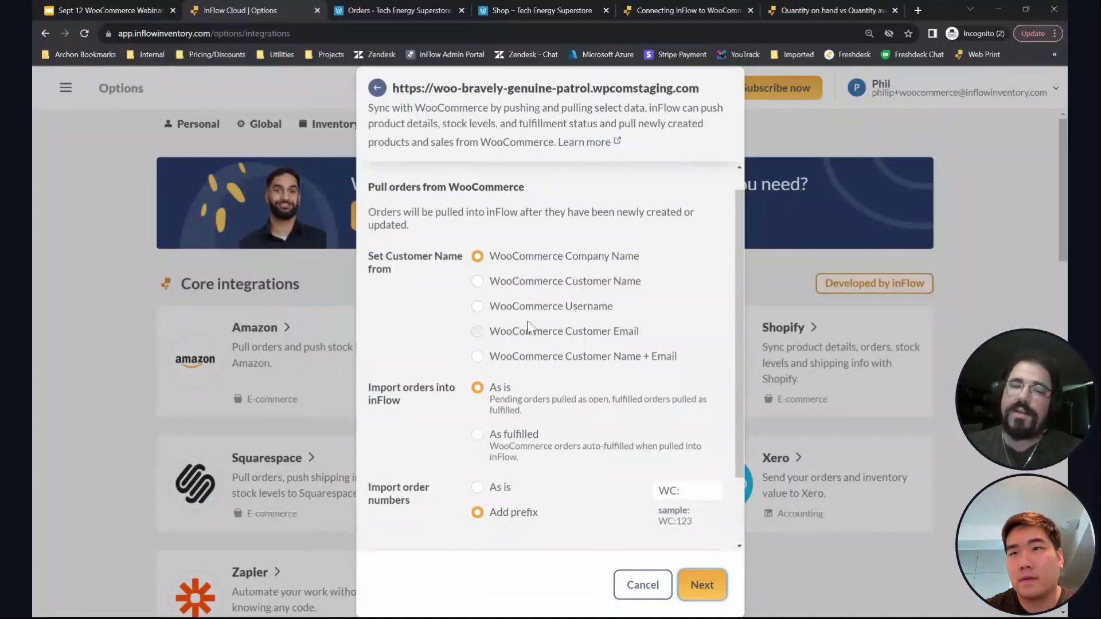
pyautogui.click(572, 338)
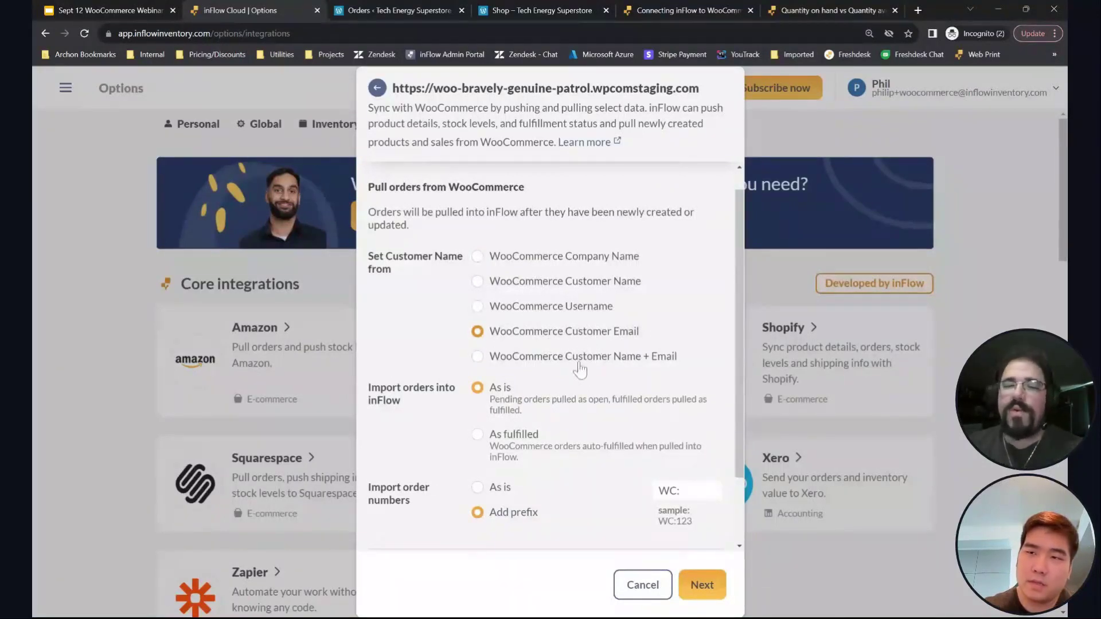
# Step: Set the customer name for pulled orders to come from WooCommerce Customer Name + Email
pyautogui.click(546, 313)
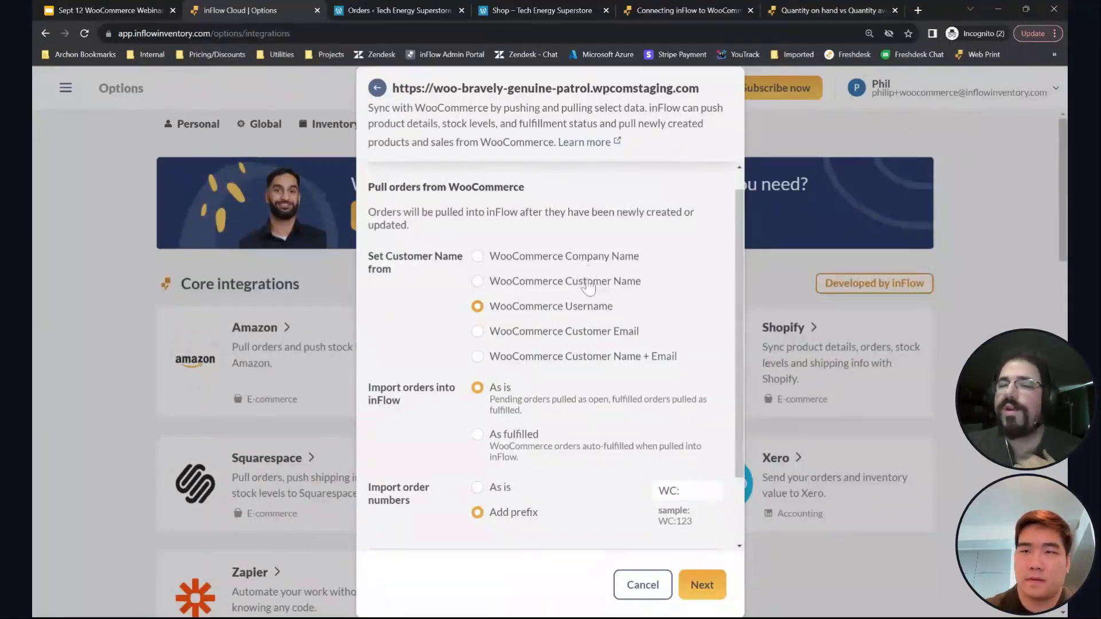
pyautogui.click(582, 282)
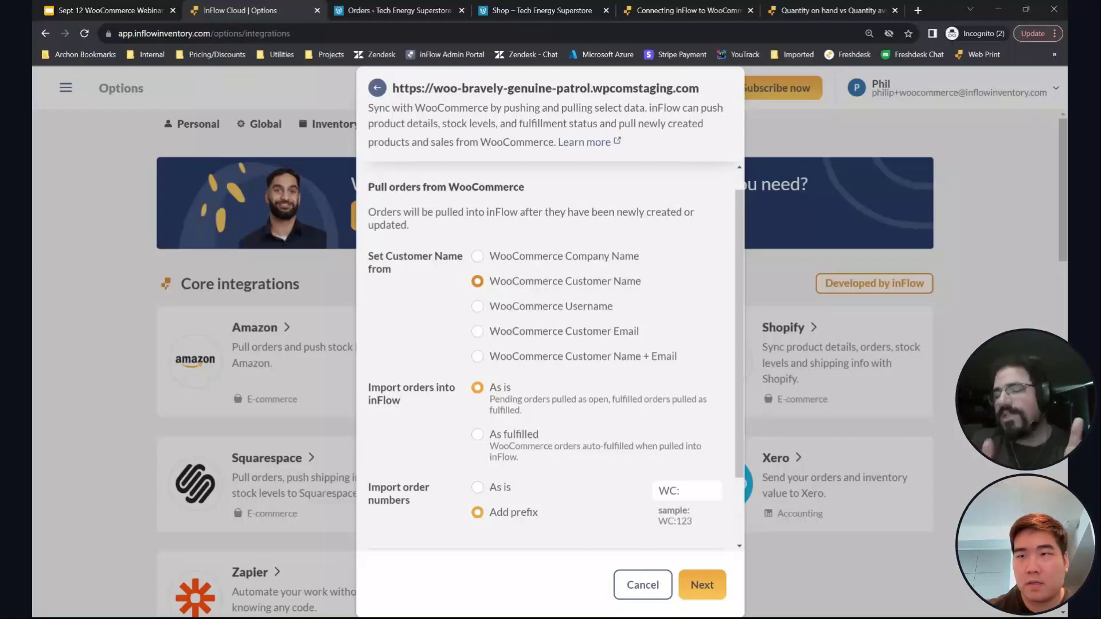
pyautogui.click(585, 356)
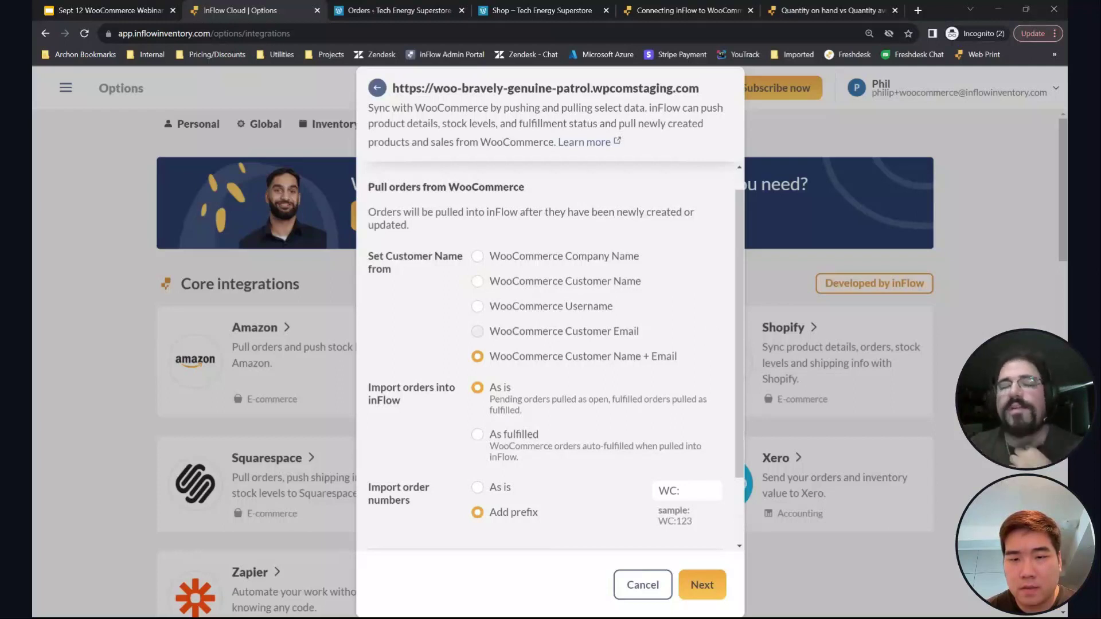
# Step: Try the As fulfilled option for importing orders into inFlow, comparing it with As is
pyautogui.moveTo(739, 327); pyautogui.dragTo(734, 417)
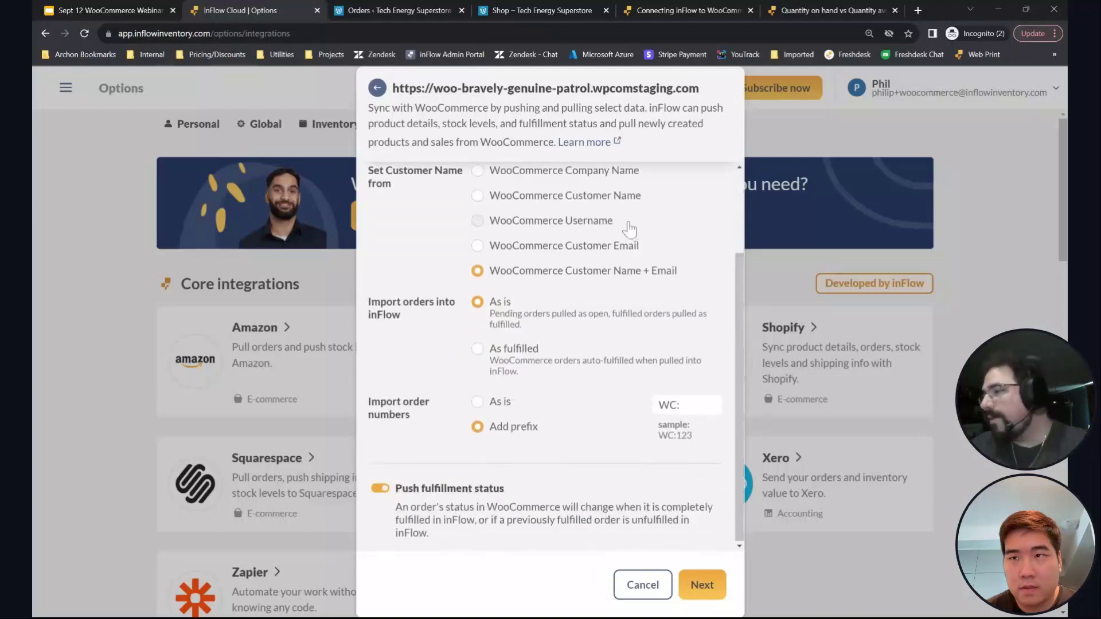
pyautogui.click(512, 356)
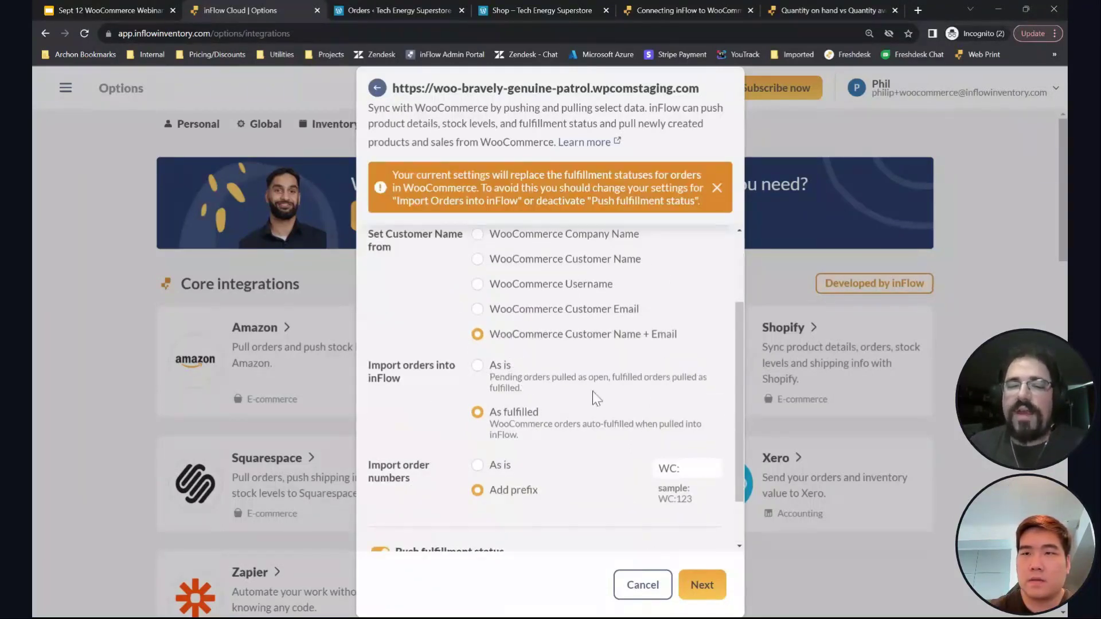
pyautogui.scroll(-1, 735, 432)
pyautogui.scroll(-1, 735, 432)
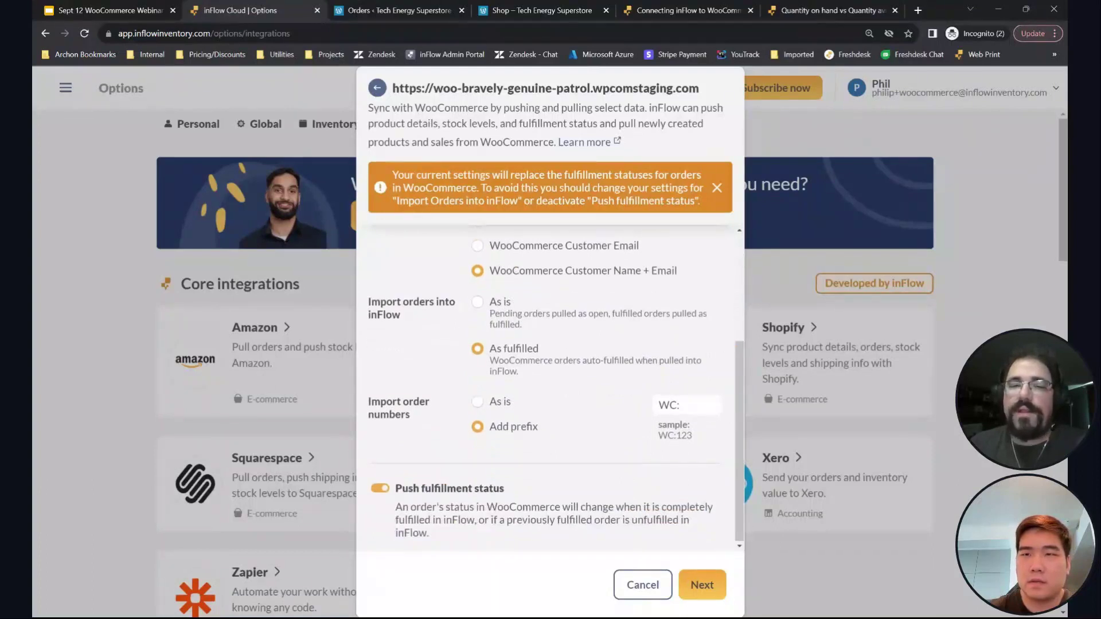
pyautogui.click(492, 312)
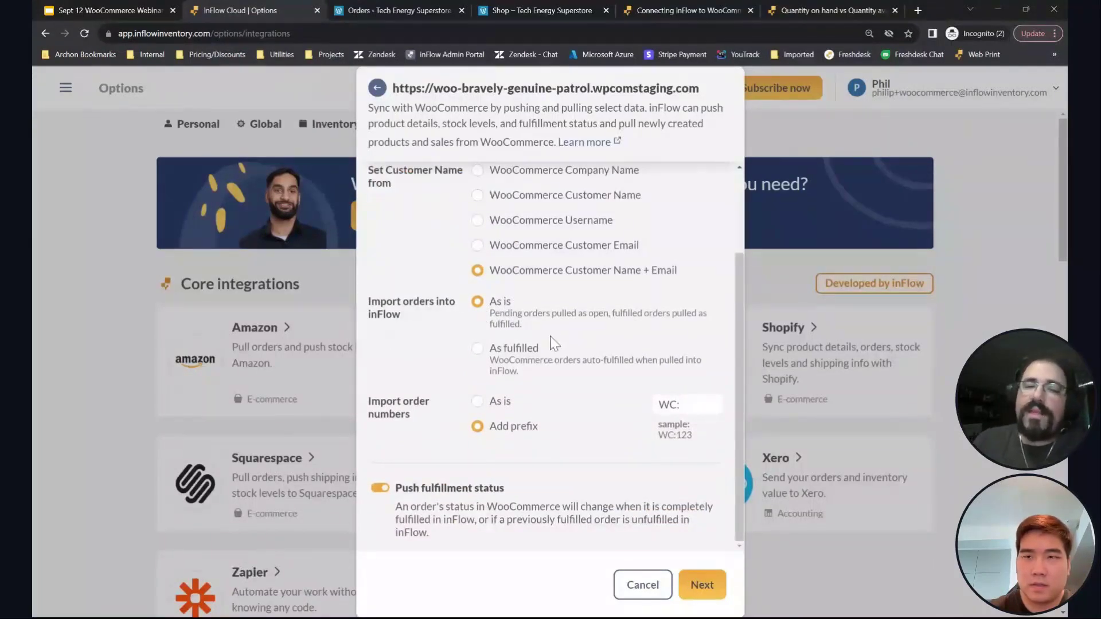
pyautogui.click(491, 352)
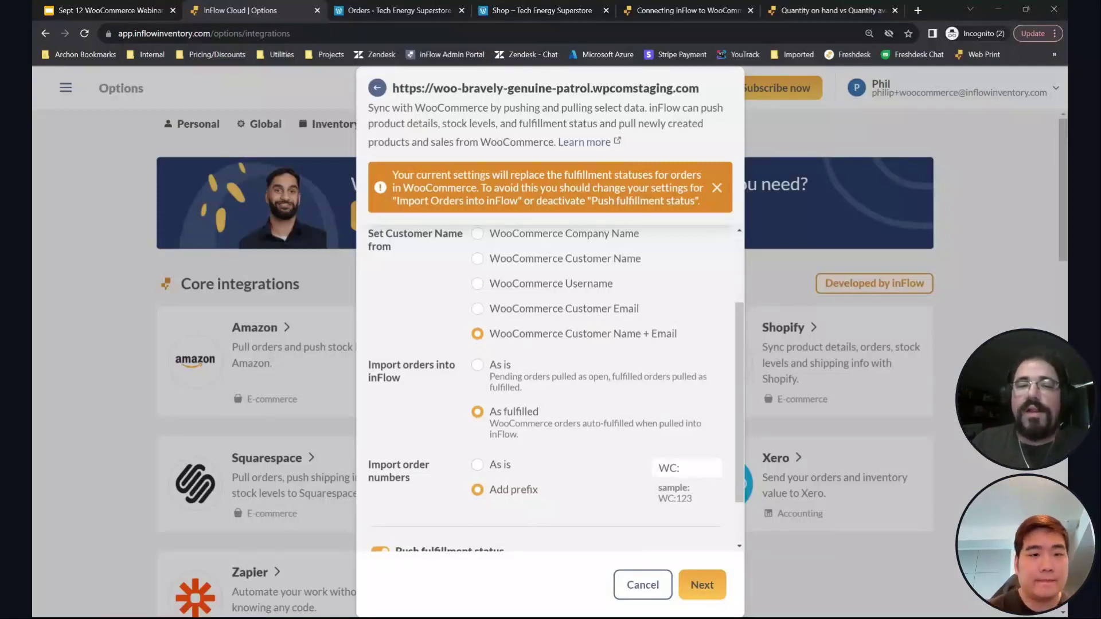
# Step: Set orders to import into inFlow As is and continue to the order conflict settings
pyautogui.click(477, 365)
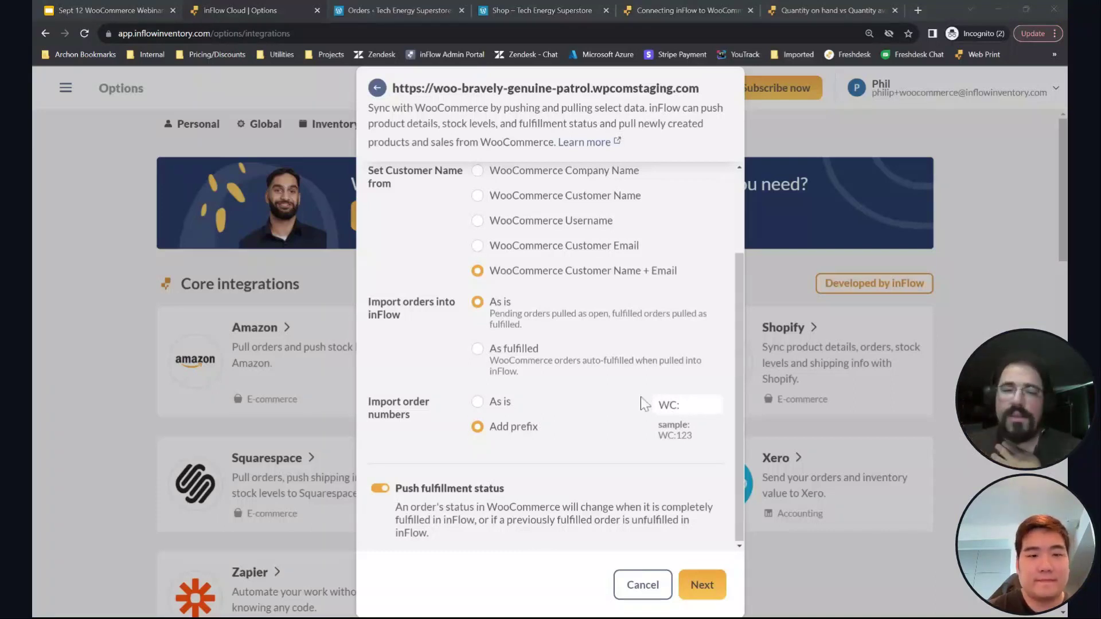
pyautogui.click(701, 585)
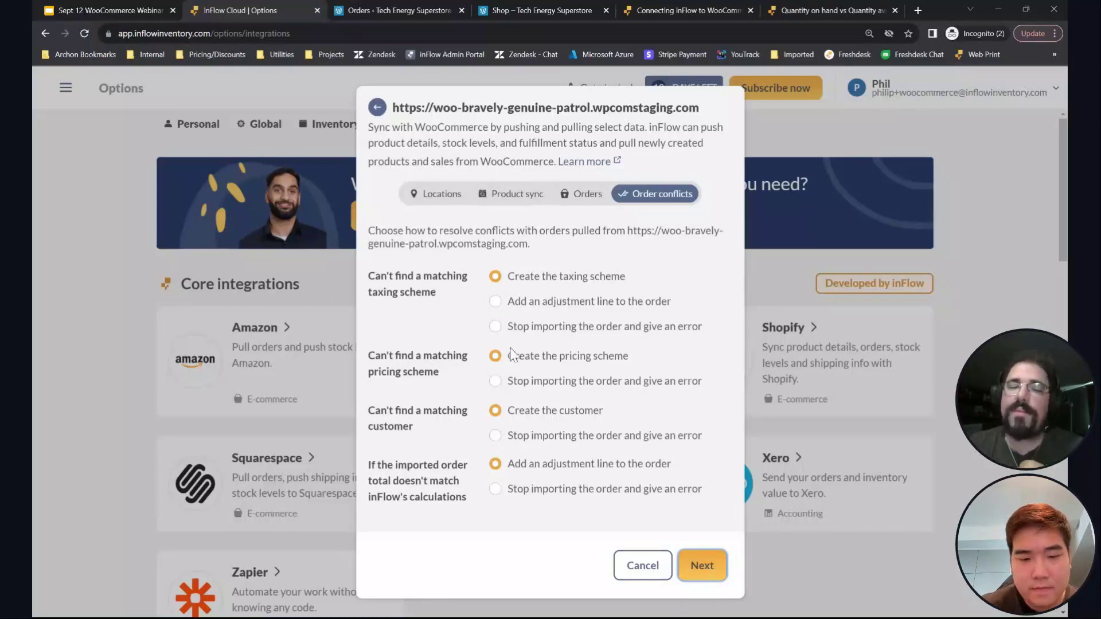
pyautogui.moveTo(415, 426); pyautogui.dragTo(402, 410)
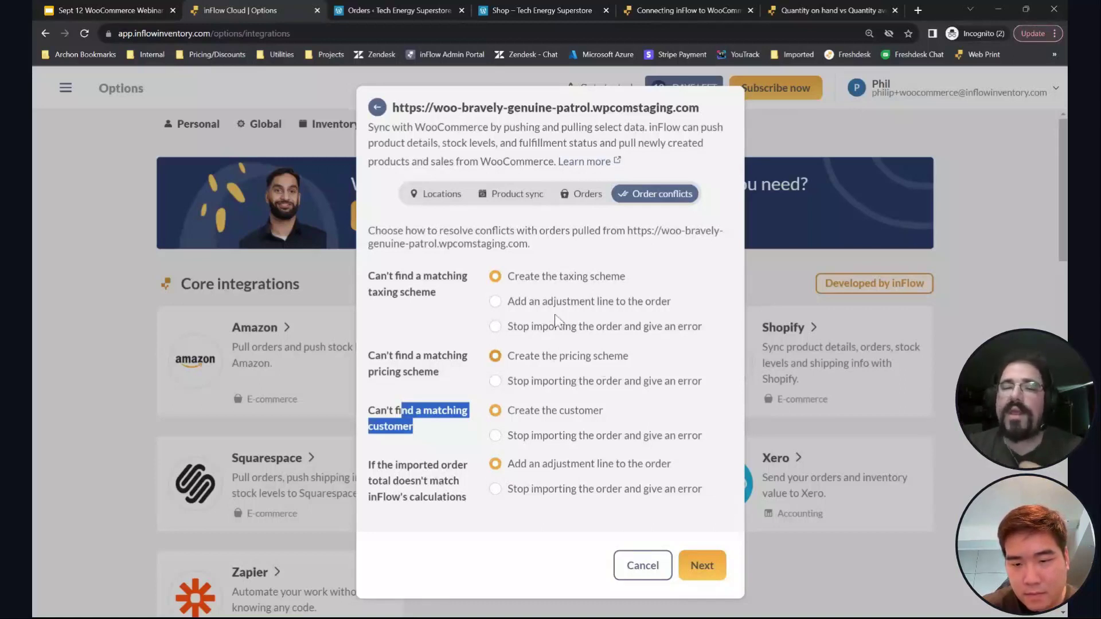
# Step: Set unmatched taxing schemes, pricing schemes and customers to stop importing the order and give an error
pyautogui.click(536, 327)
pyautogui.click(571, 384)
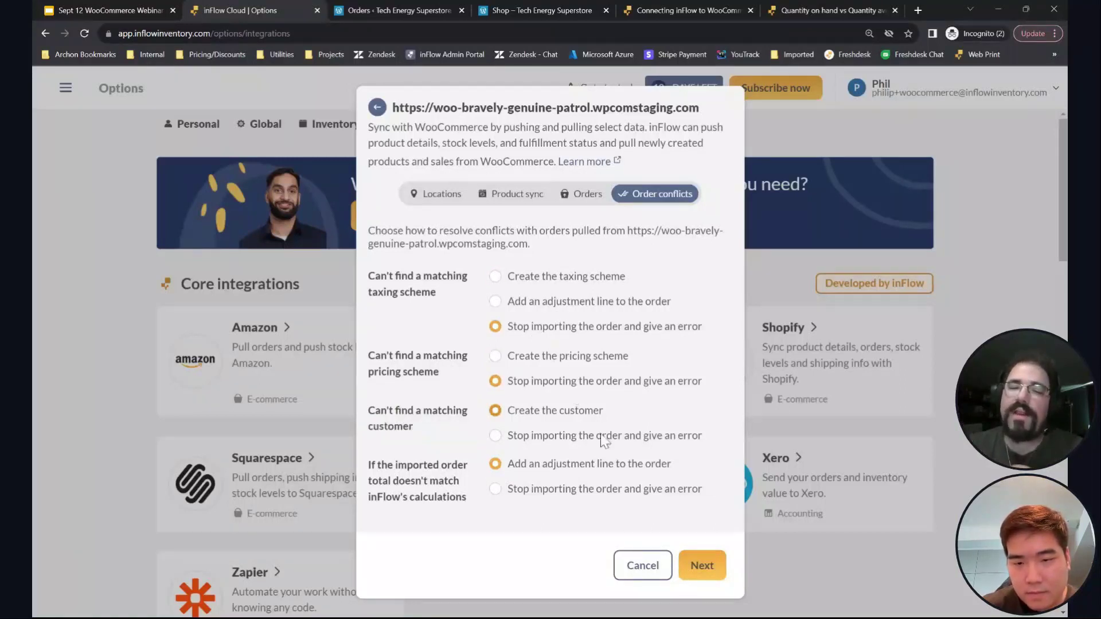
pyautogui.click(571, 437)
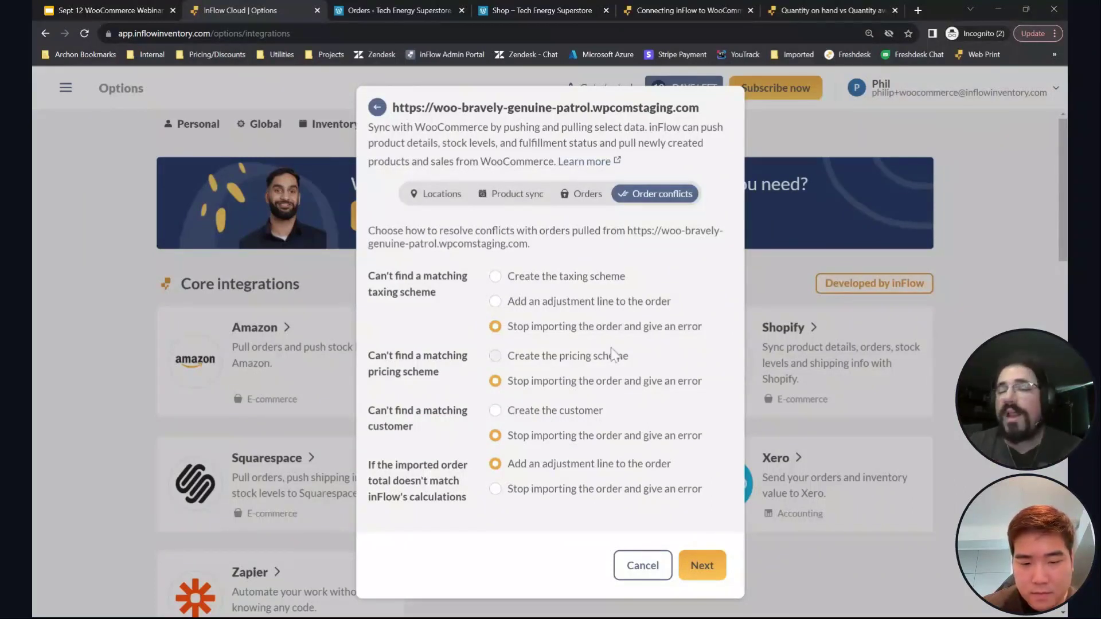
# Step: Set order conflicts to create the missing taxing scheme, pricing scheme and customer, and continue to the pull preparation
pyautogui.click(585, 281)
pyautogui.click(551, 356)
pyautogui.click(552, 411)
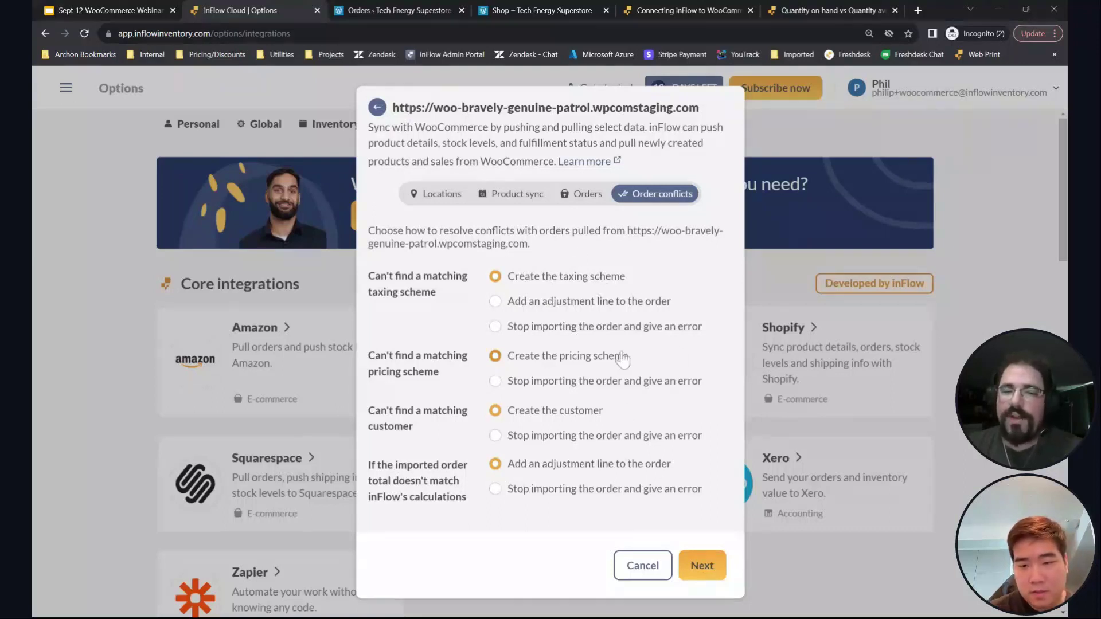
pyautogui.click(706, 568)
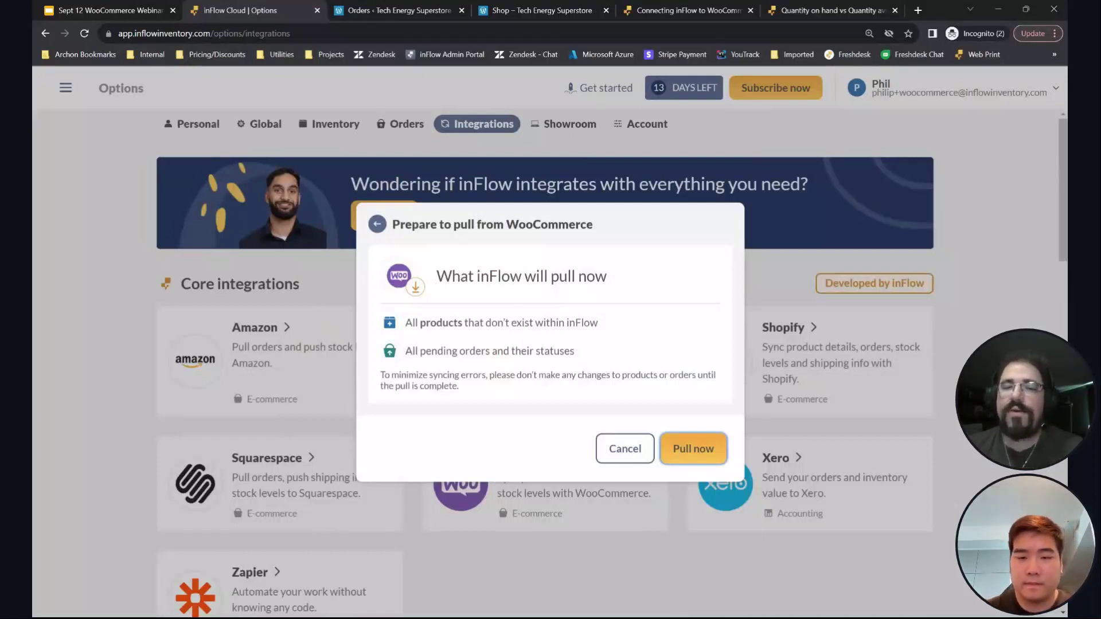
# Step: Review which products and orders inFlow will pull from WooCommerce
pyautogui.moveTo(405, 323); pyautogui.dragTo(590, 323)
pyautogui.moveTo(405, 355); pyautogui.dragTo(589, 353)
pyautogui.click(597, 348)
pyautogui.moveTo(481, 351); pyautogui.dragTo(616, 349)
pyautogui.click(602, 349)
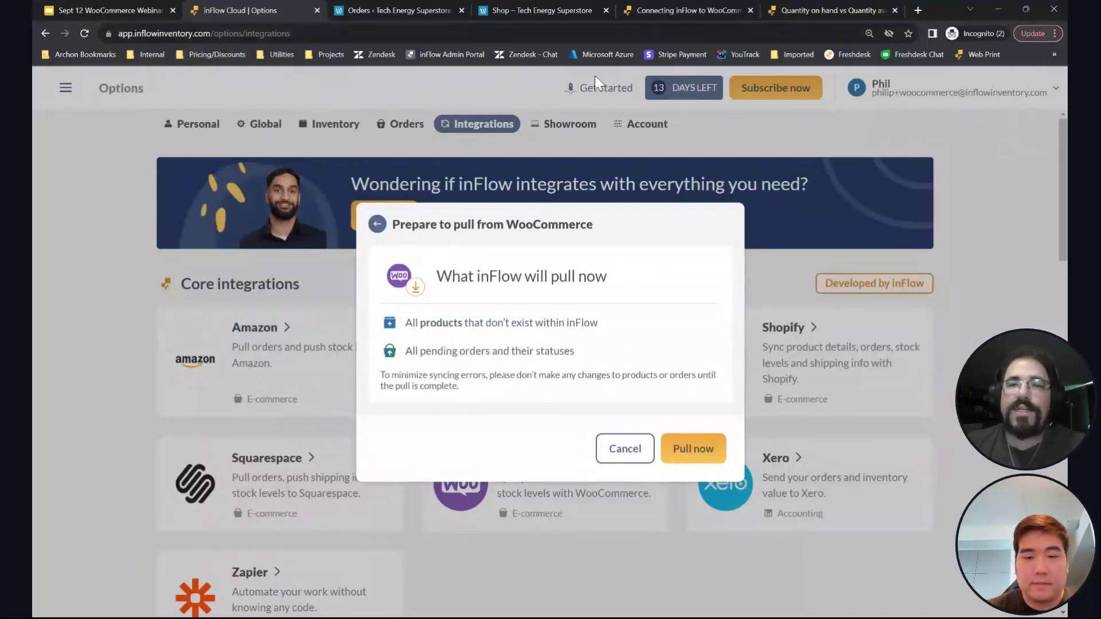
# Step: Open app.inflowinventory.com in a new browser tab beside the options tab and examine the inFlow product list
pyautogui.click(917, 10)
pyautogui.write('app')
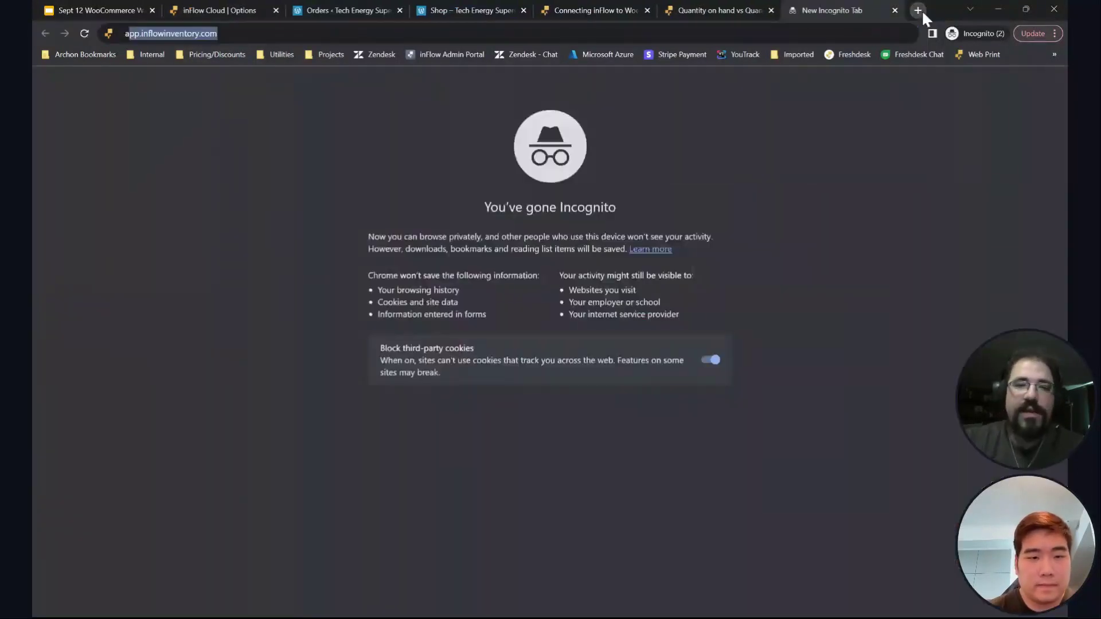
pyautogui.press('Return')
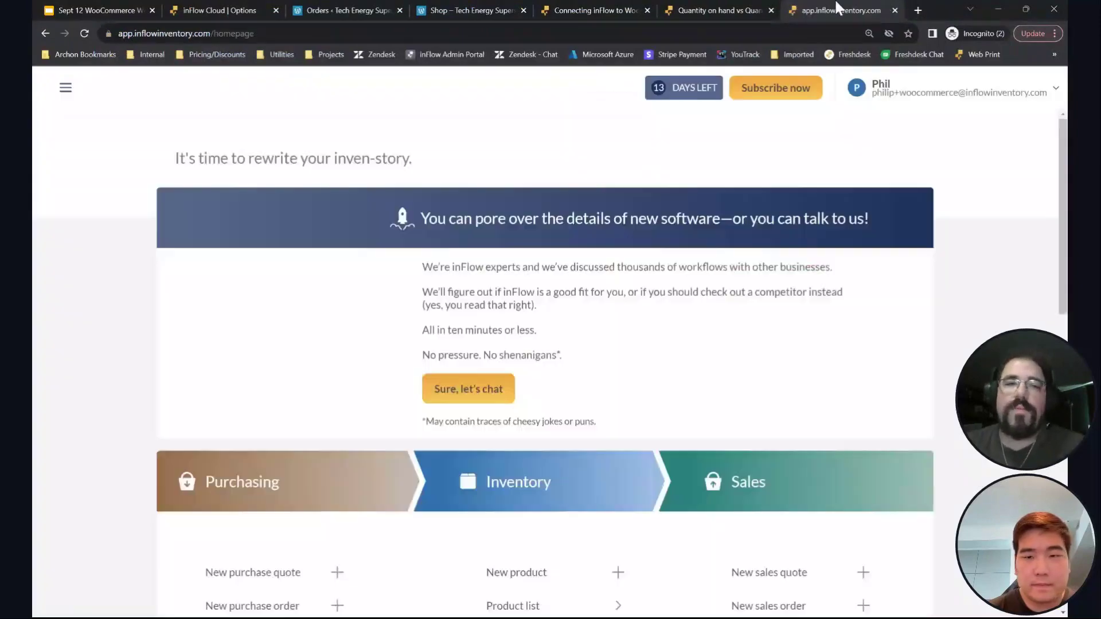
pyautogui.moveTo(838, 10); pyautogui.dragTo(346, 10)
pyautogui.click(65, 87)
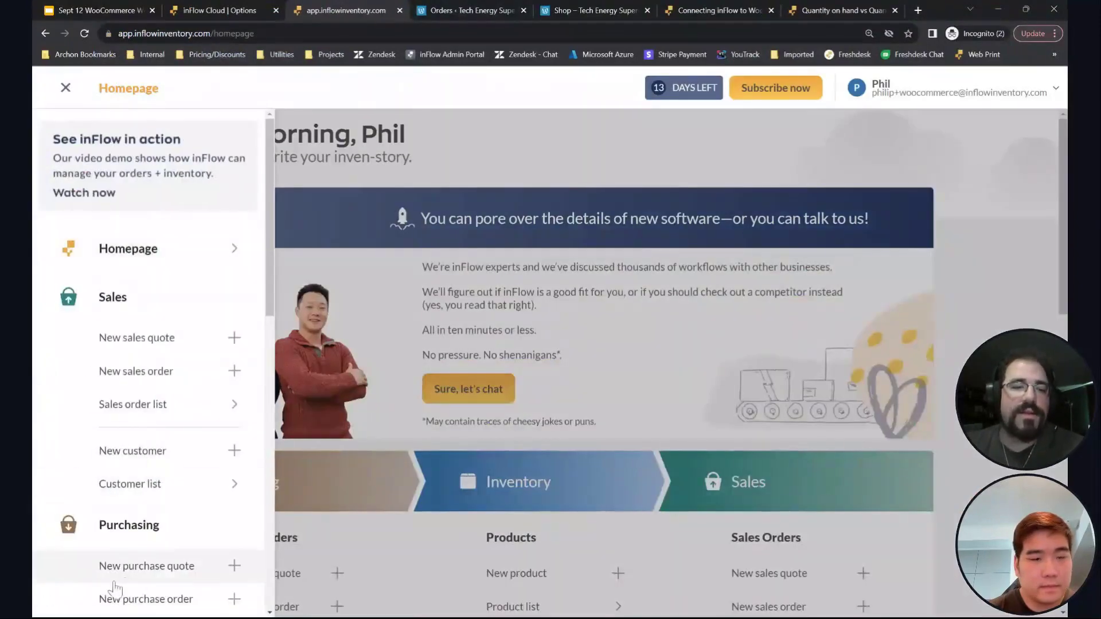
pyautogui.scroll(-5, 160, 533)
pyautogui.click(127, 524)
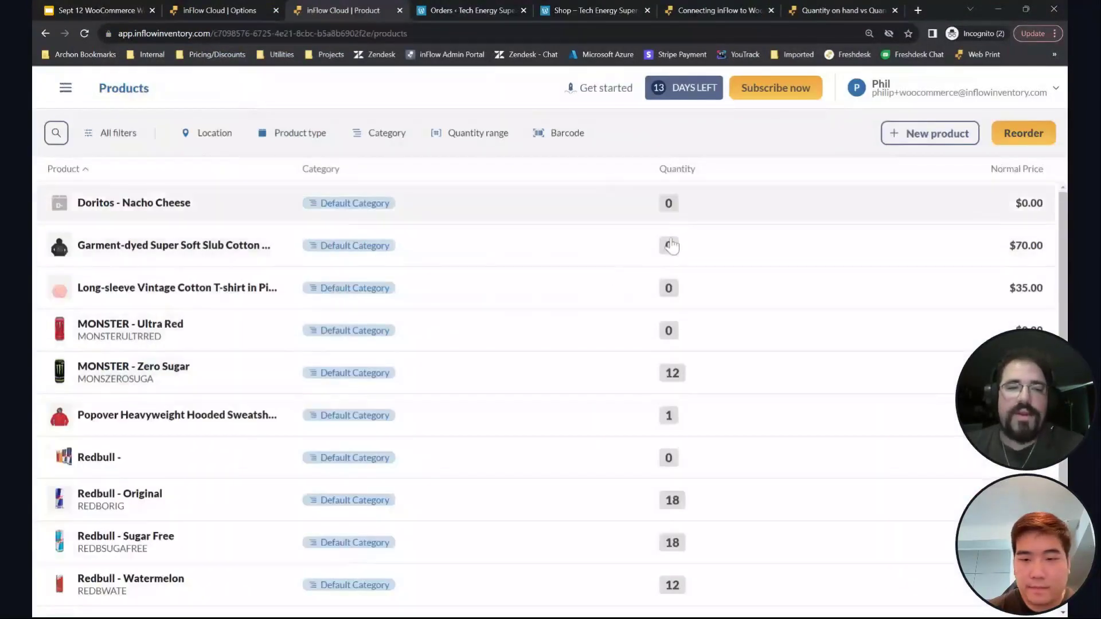
pyautogui.scroll(-1, 573, 287)
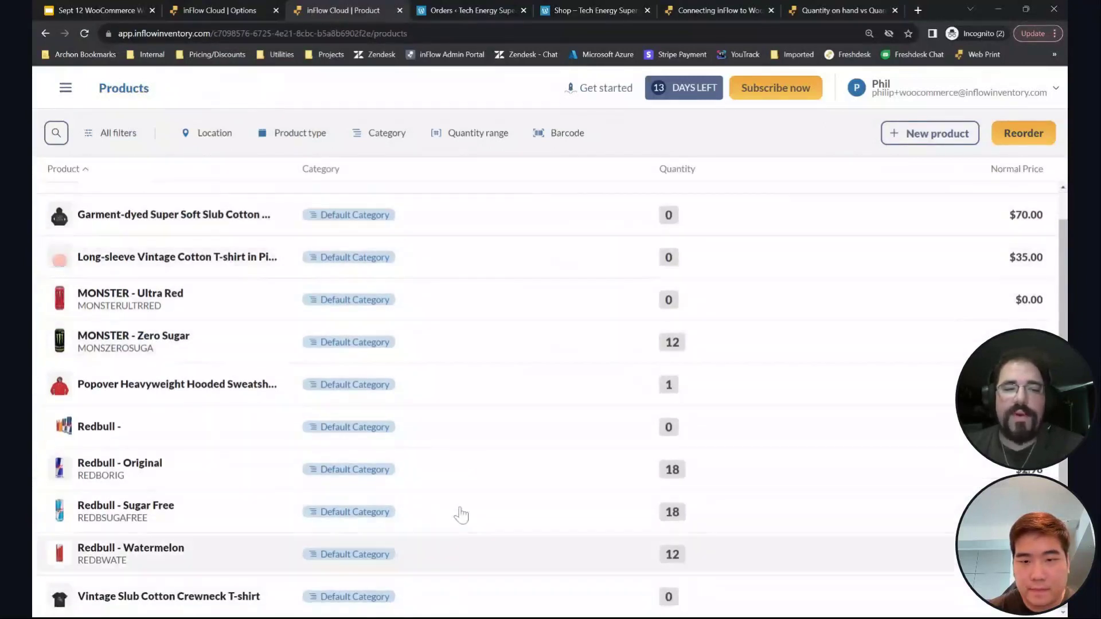
pyautogui.scroll(1, 244, 458)
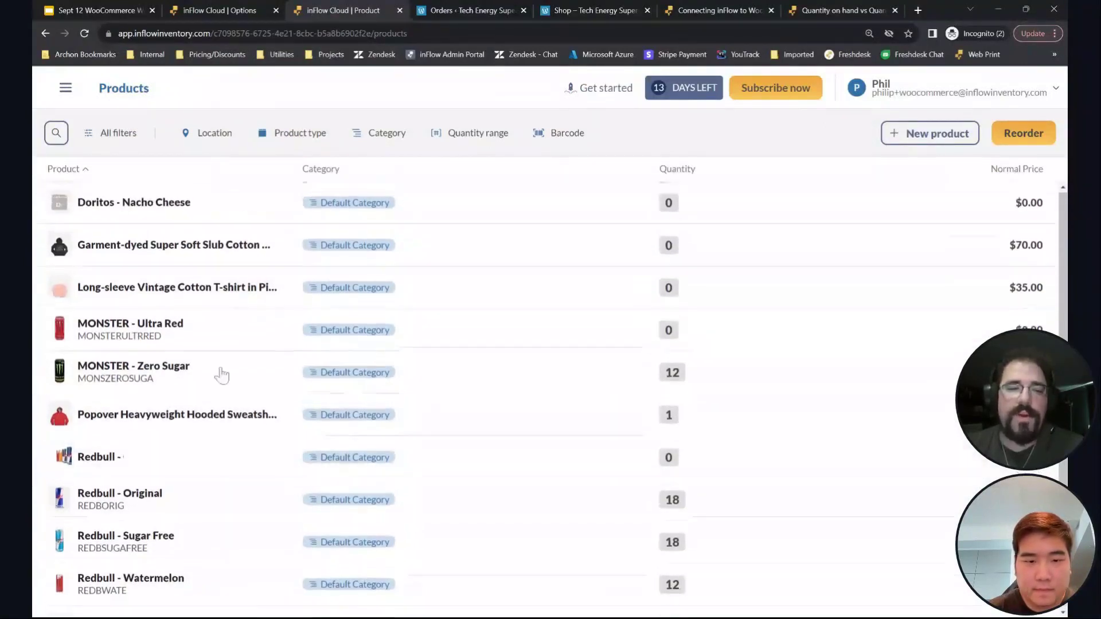
# Step: Switch to the Tech Energy Superstore admin and examine its full product list and its orders list
pyautogui.click(482, 12)
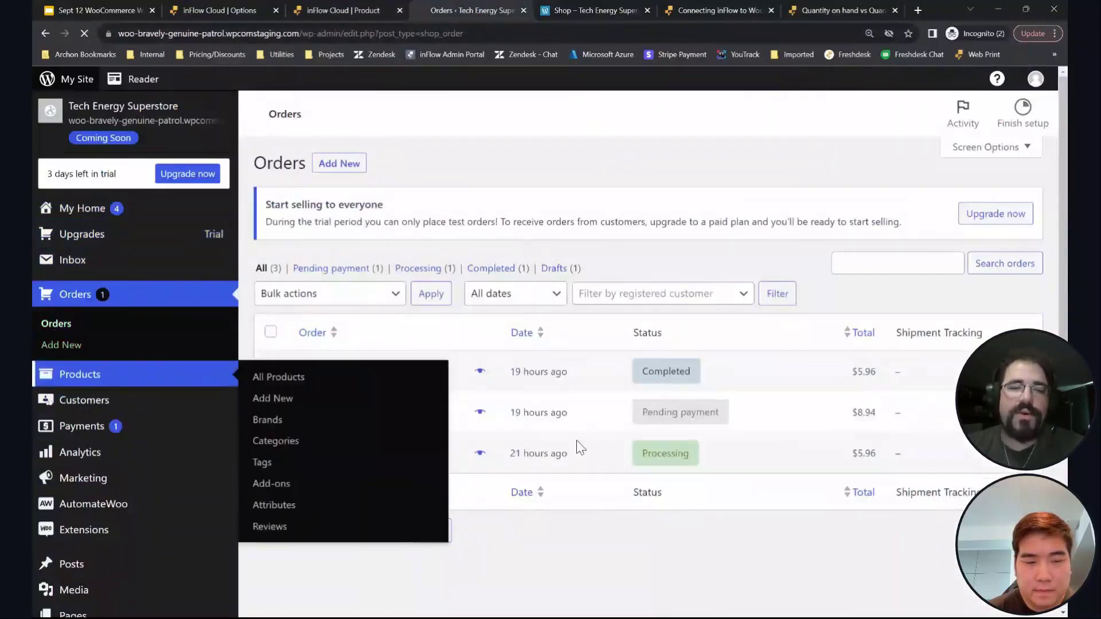
pyautogui.click(502, 269)
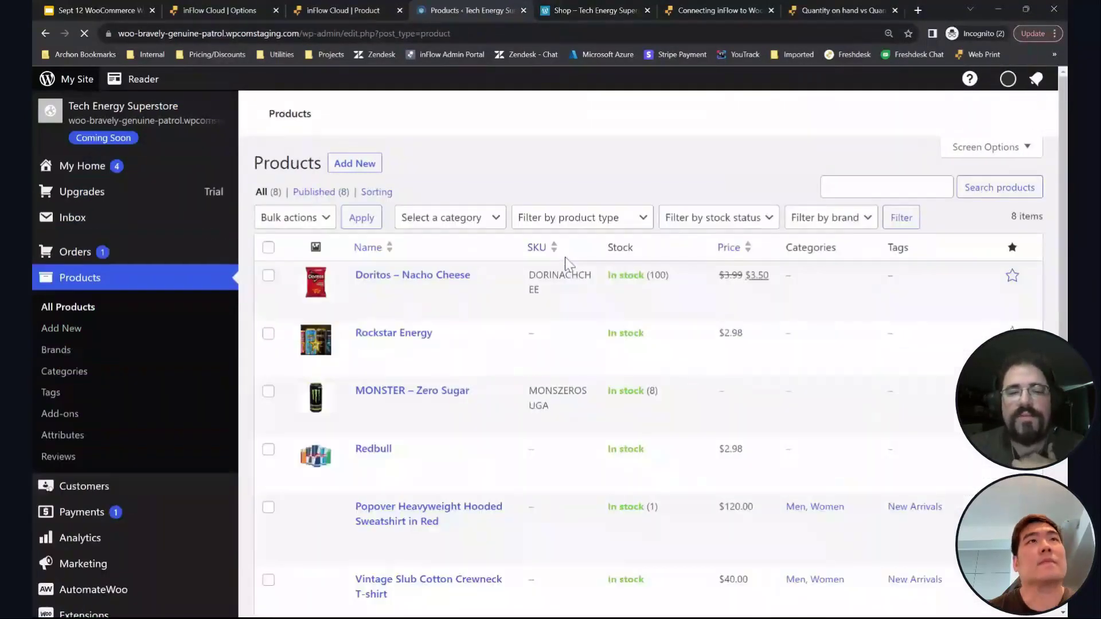
pyautogui.scroll(-2, 427, 221)
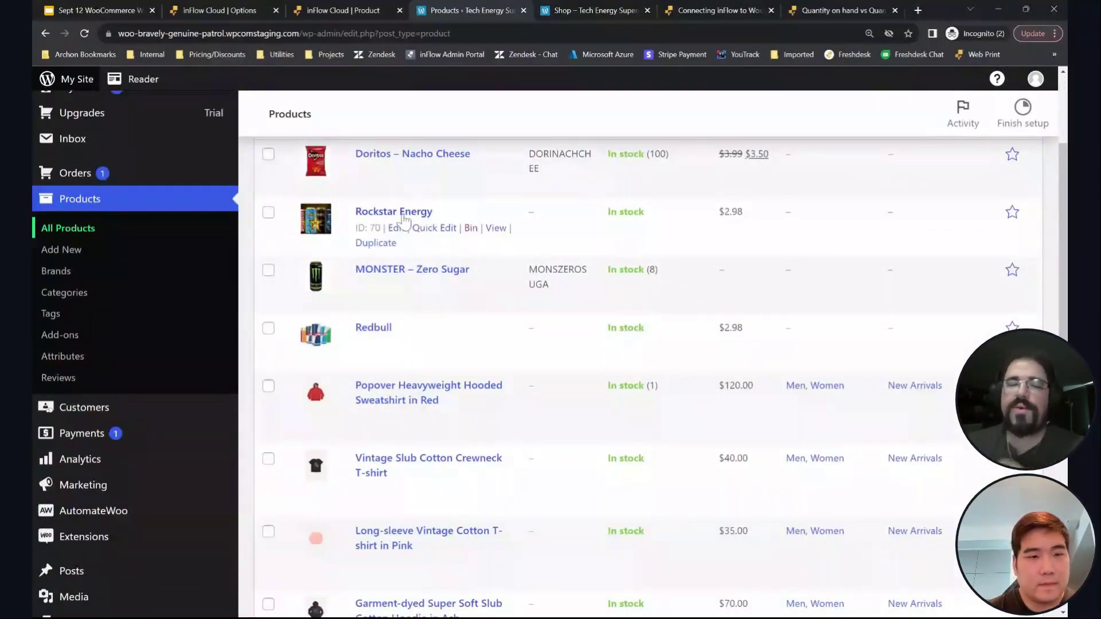
pyautogui.scroll(-5, 482, 300)
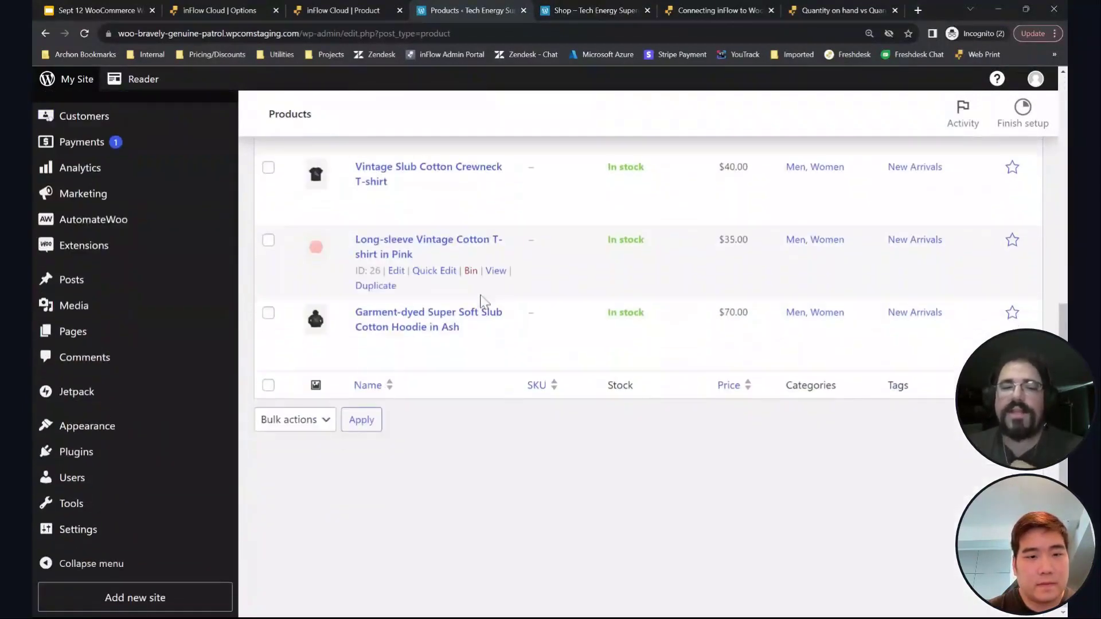
pyautogui.scroll(4, 482, 299)
pyautogui.scroll(5, 482, 290)
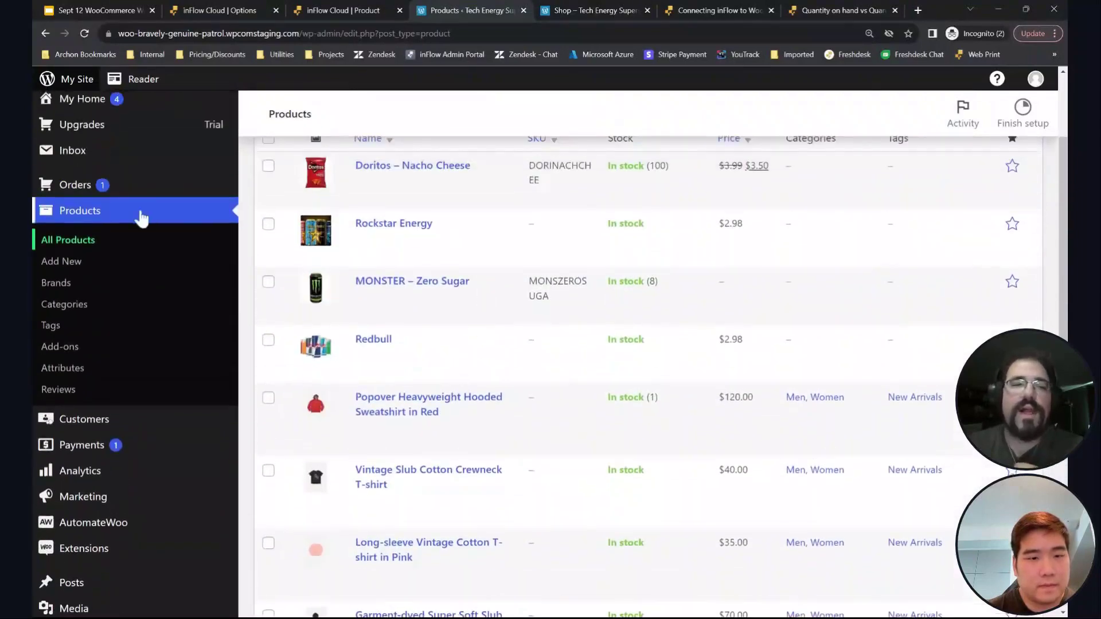
pyautogui.click(80, 296)
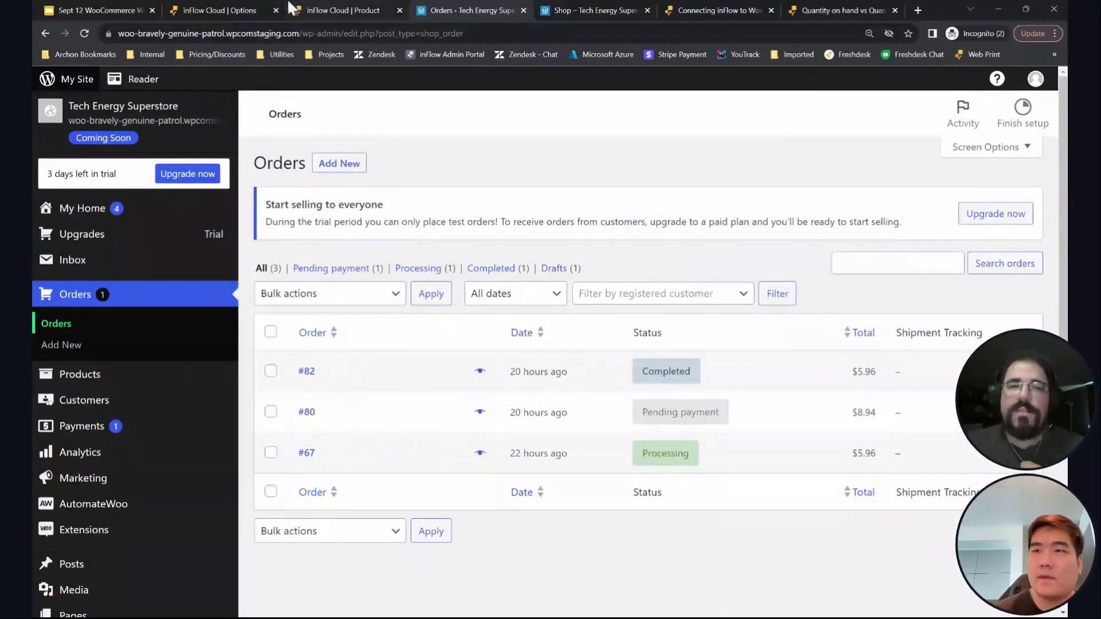
# Step: Return to the inFlow integration setup and start pulling products and orders from WooCommerce
pyautogui.click(319, 10)
pyautogui.click(224, 9)
pyautogui.click(695, 449)
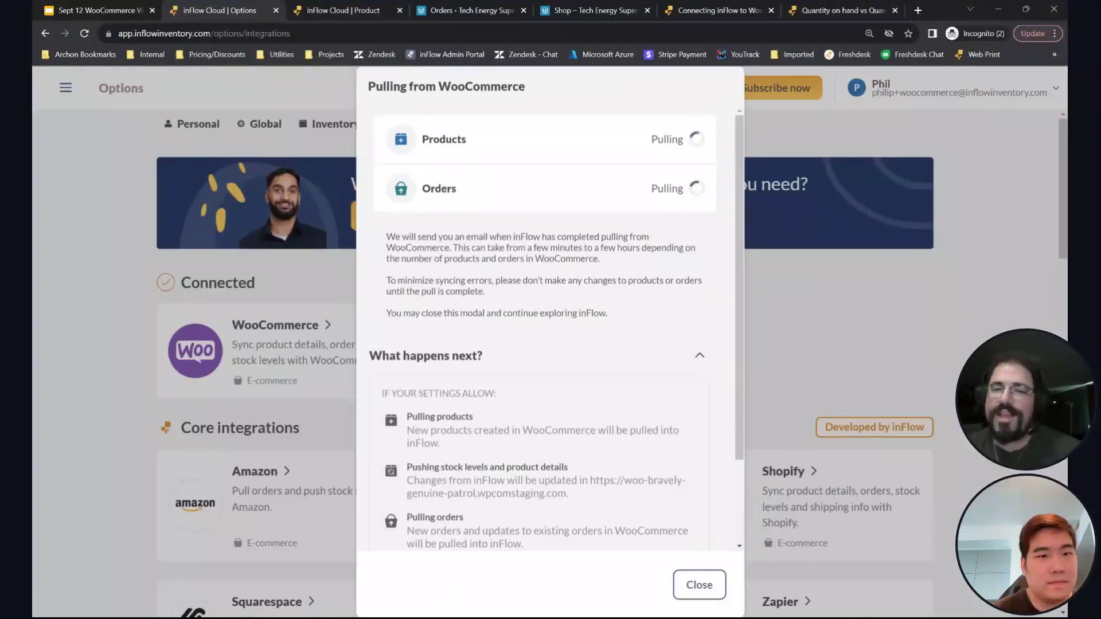
# Step: Examine the WooCommerce pull status for products and orders and the explanation of what happens next
pyautogui.hotkey('ctrl', '-')
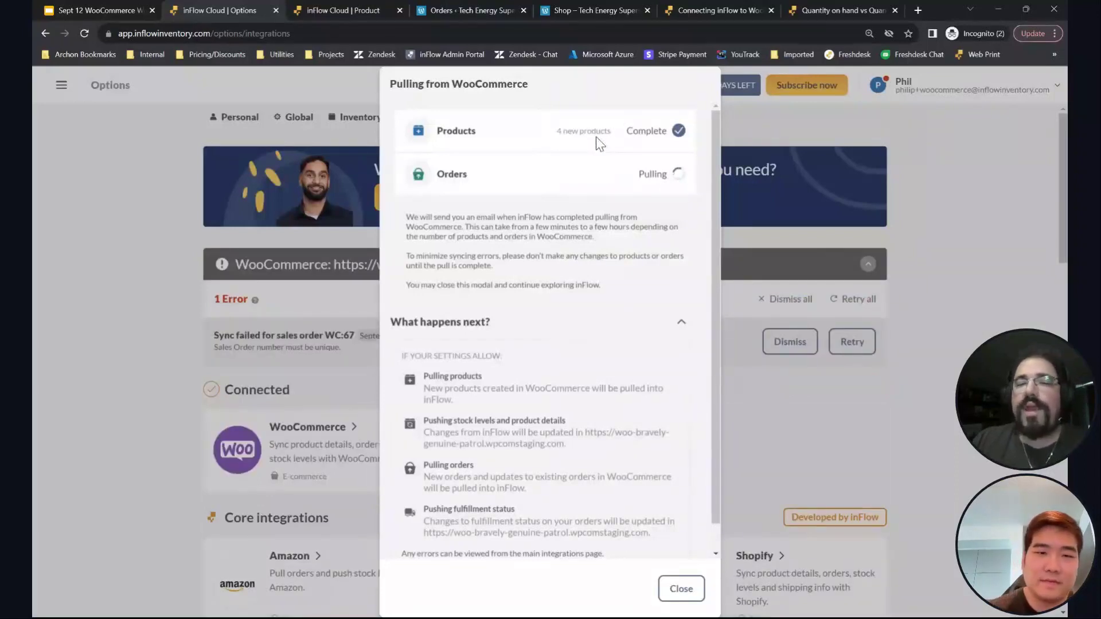
pyautogui.moveTo(556, 132); pyautogui.dragTo(608, 132)
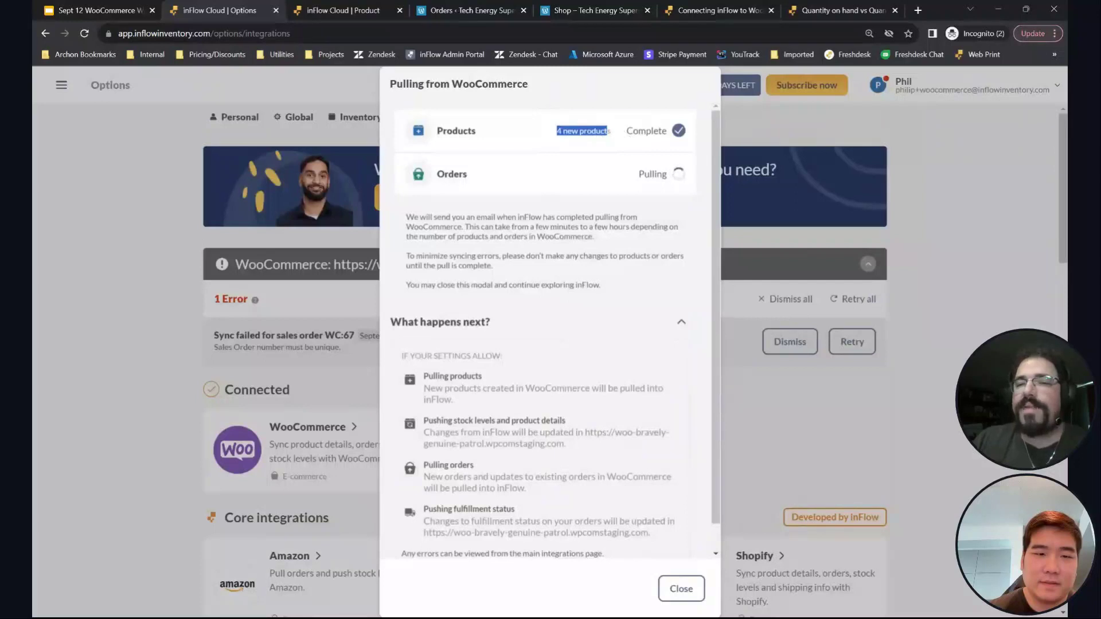
pyautogui.click(593, 114)
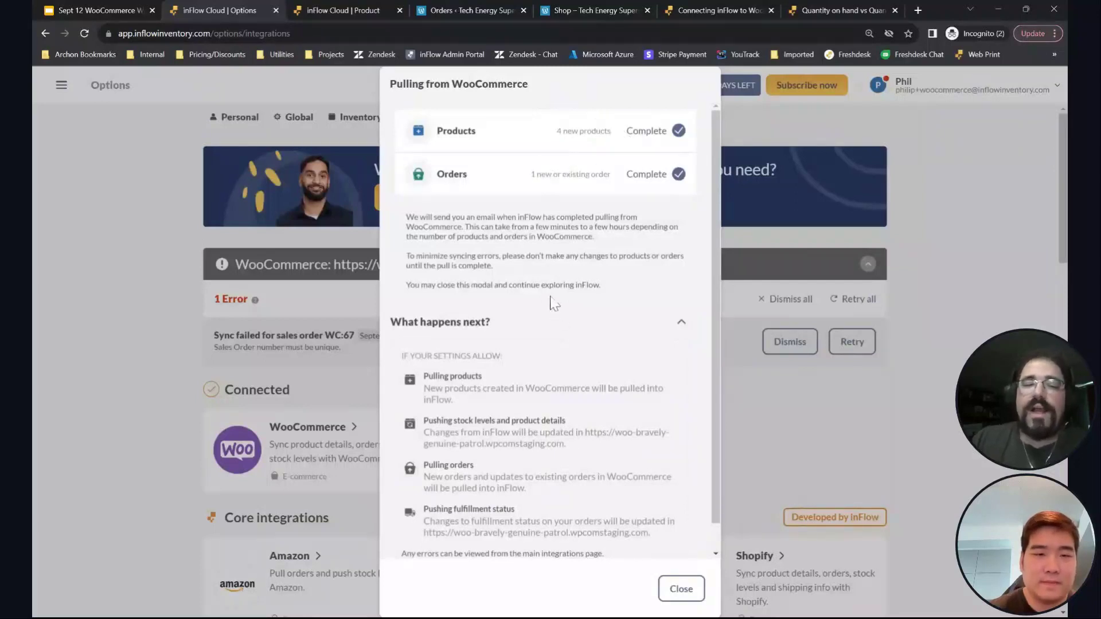
pyautogui.scroll(-1, 552, 301)
pyautogui.moveTo(548, 136); pyautogui.dragTo(612, 132)
pyautogui.click(594, 132)
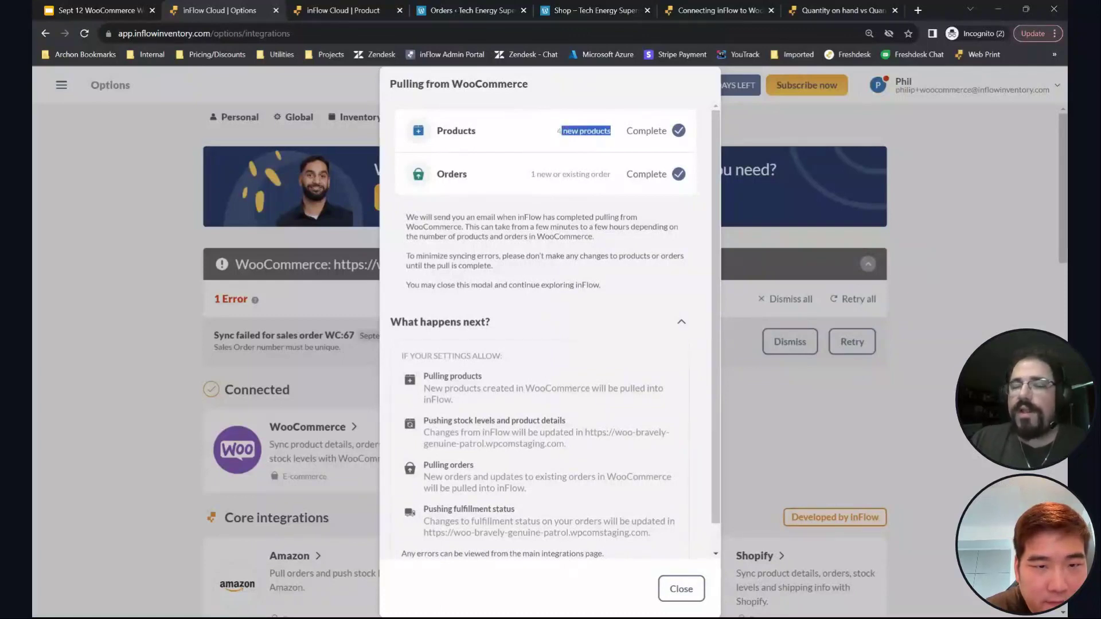
pyautogui.click(612, 132)
pyautogui.moveTo(537, 174); pyautogui.dragTo(580, 175)
pyautogui.click(595, 159)
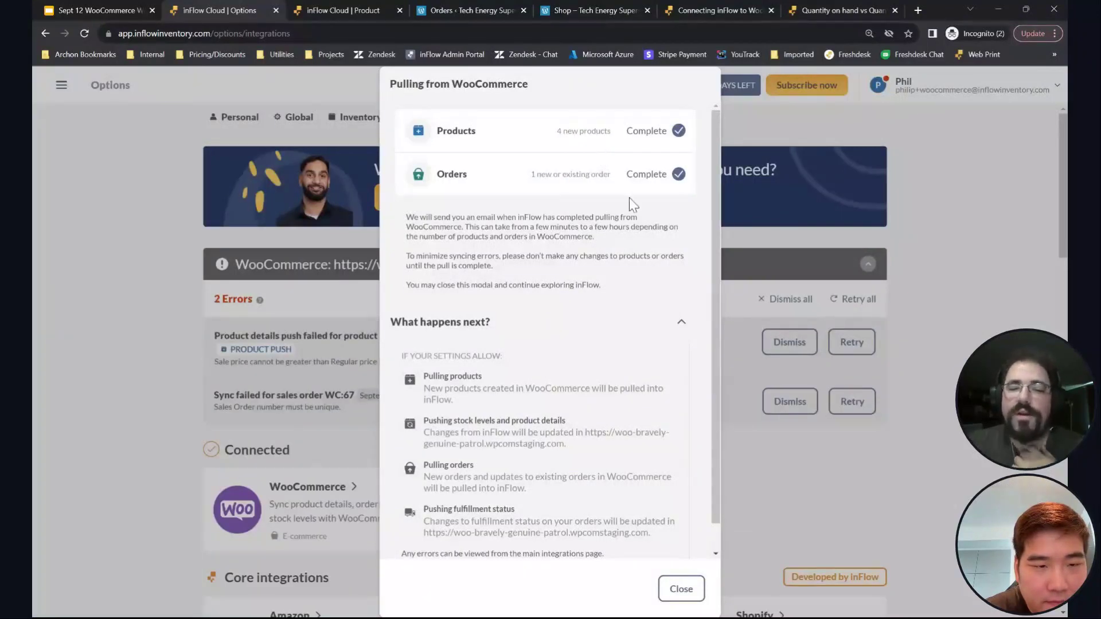
pyautogui.scroll(-1, 594, 400)
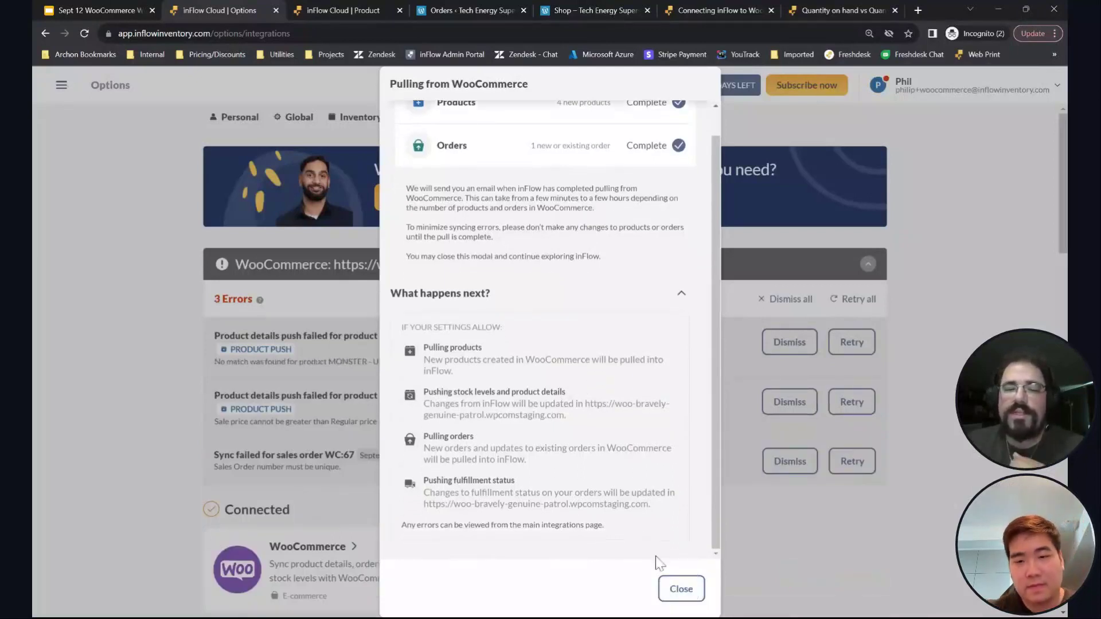
# Step: Close the WooCommerce pull summary and open the inFlow integrations page from the account options
pyautogui.click(681, 589)
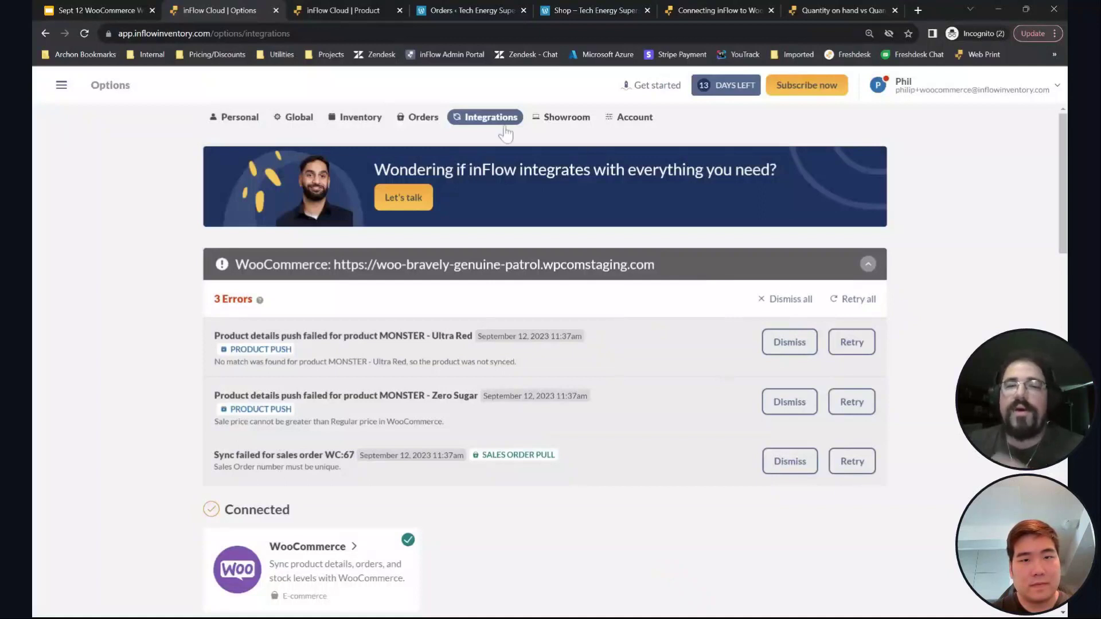
pyautogui.click(975, 92)
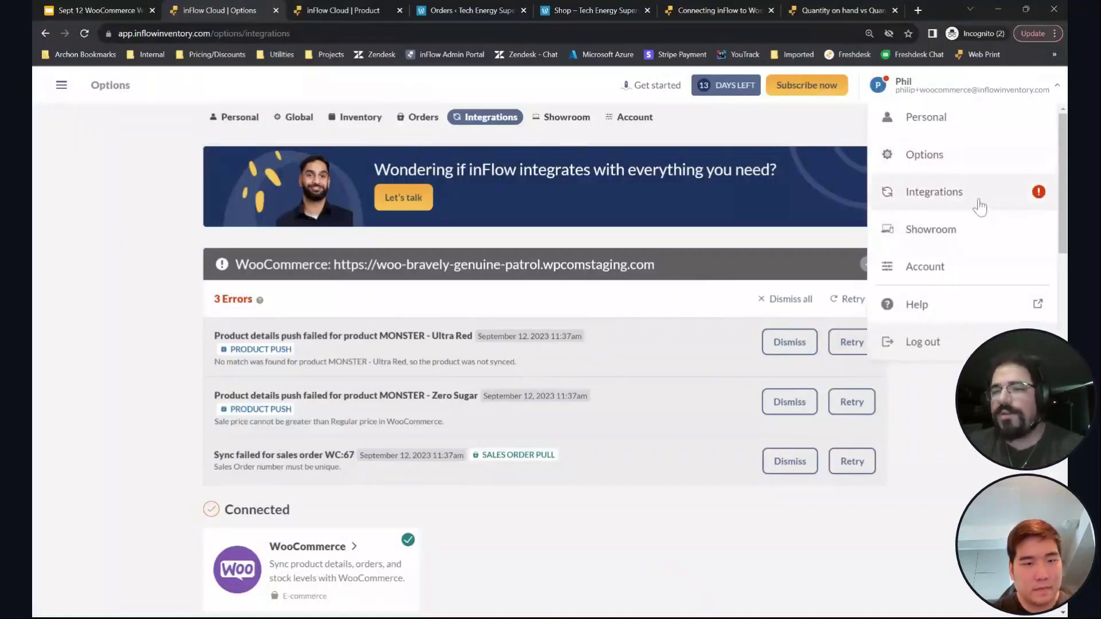
pyautogui.click(61, 98)
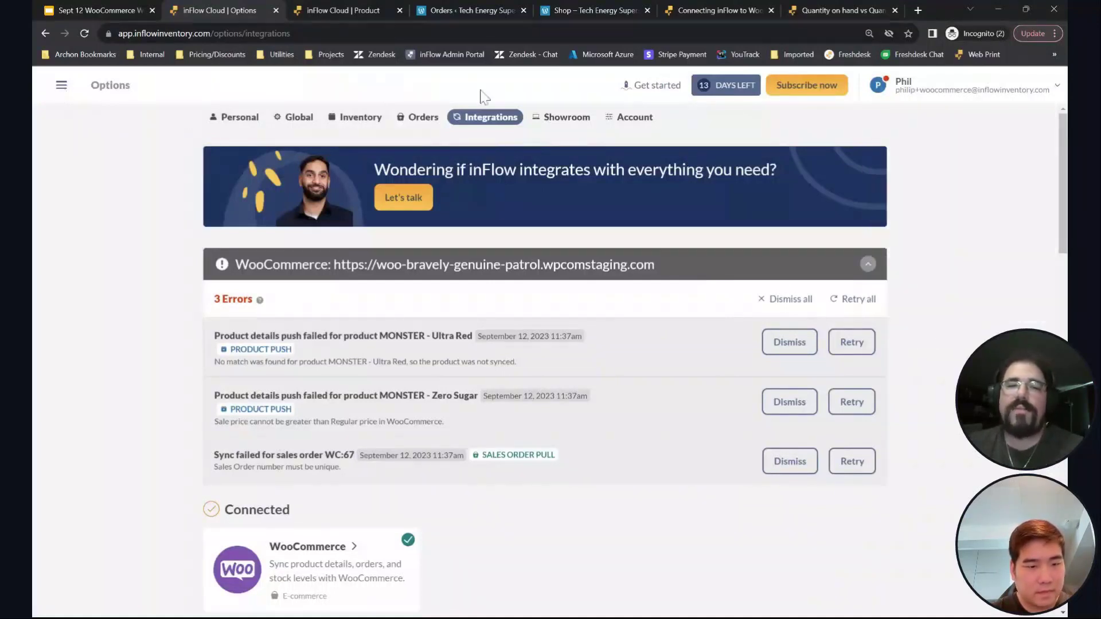
pyautogui.click(965, 98)
pyautogui.click(941, 202)
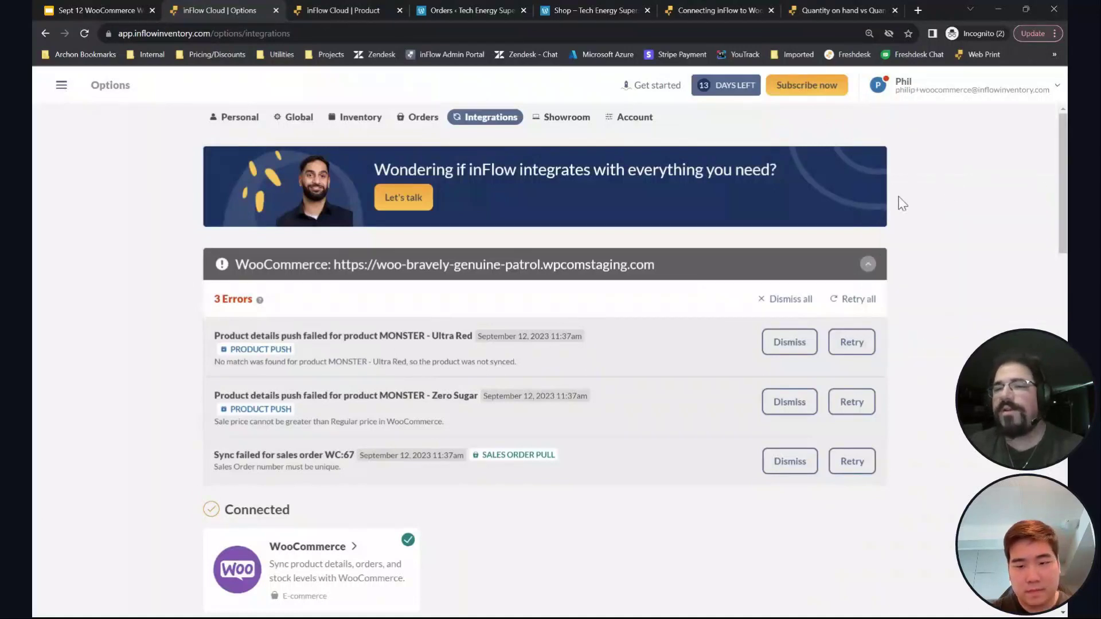
pyautogui.click(888, 90)
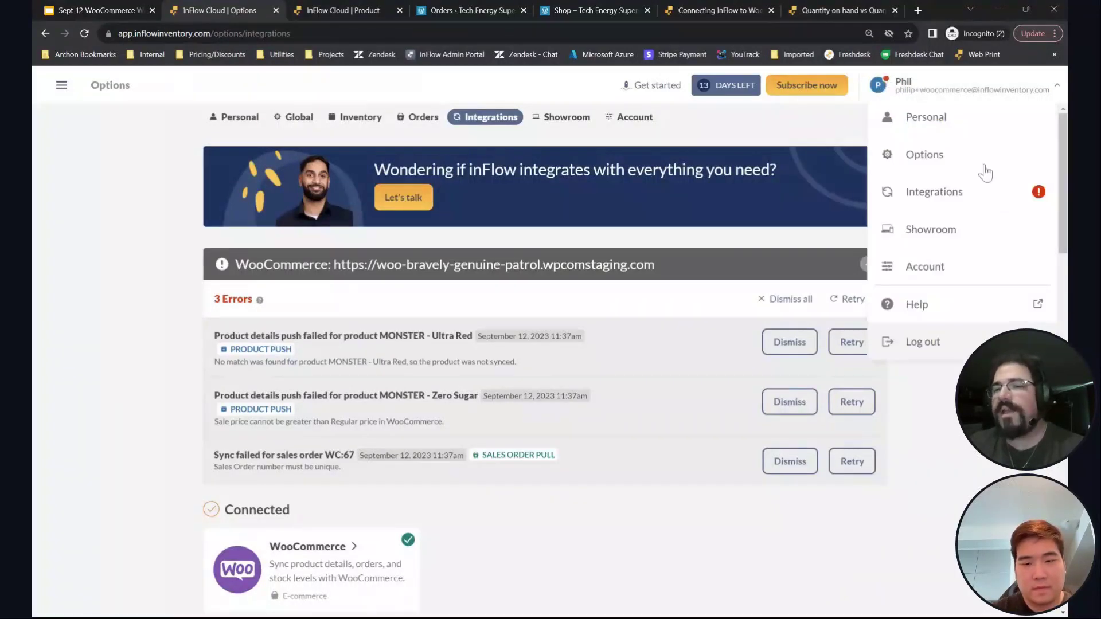
pyautogui.click(945, 199)
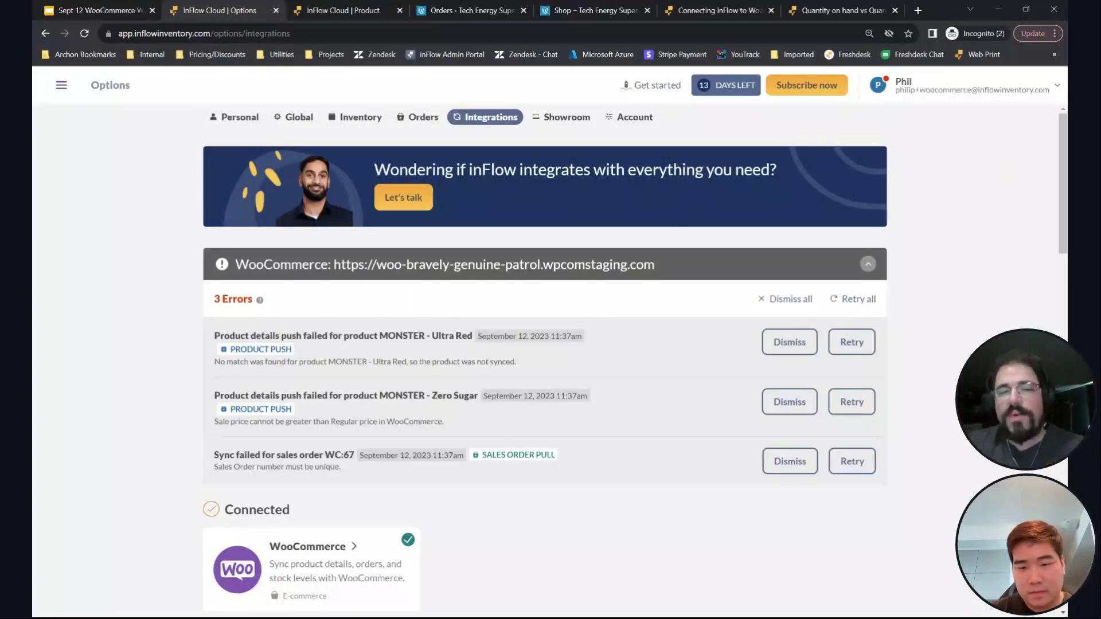
# Step: Examine the WooCommerce sync errors listed on the integrations page, starting with the MONSTER - Ultra Red product push
pyautogui.moveTo(239, 336); pyautogui.dragTo(370, 336)
pyautogui.click(370, 337)
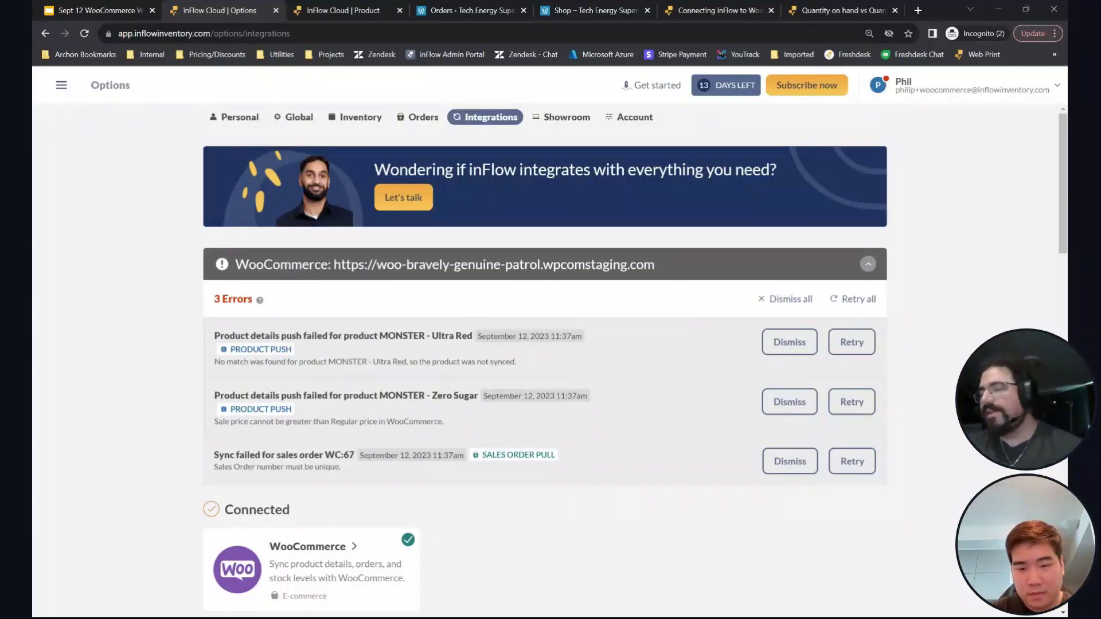
pyautogui.scroll(-2, 422, 316)
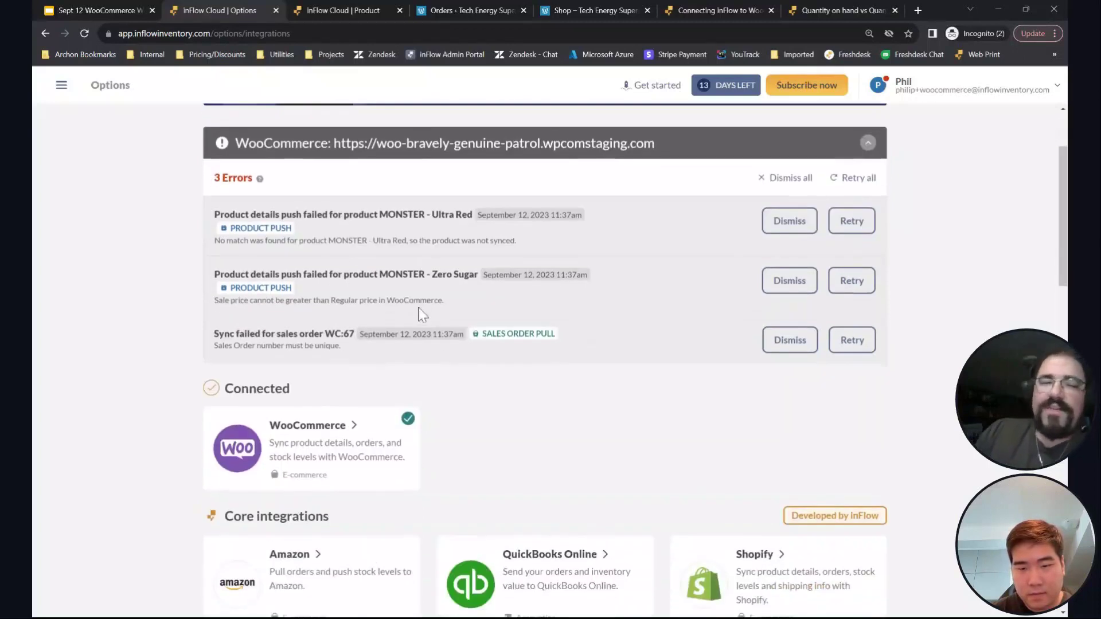
pyautogui.moveTo(215, 214); pyautogui.dragTo(472, 214)
pyautogui.click(477, 225)
# Step: Open the MONSTER - Ultra Red record in inFlow and compare it with the explanation of its push error
pyautogui.click(342, 18)
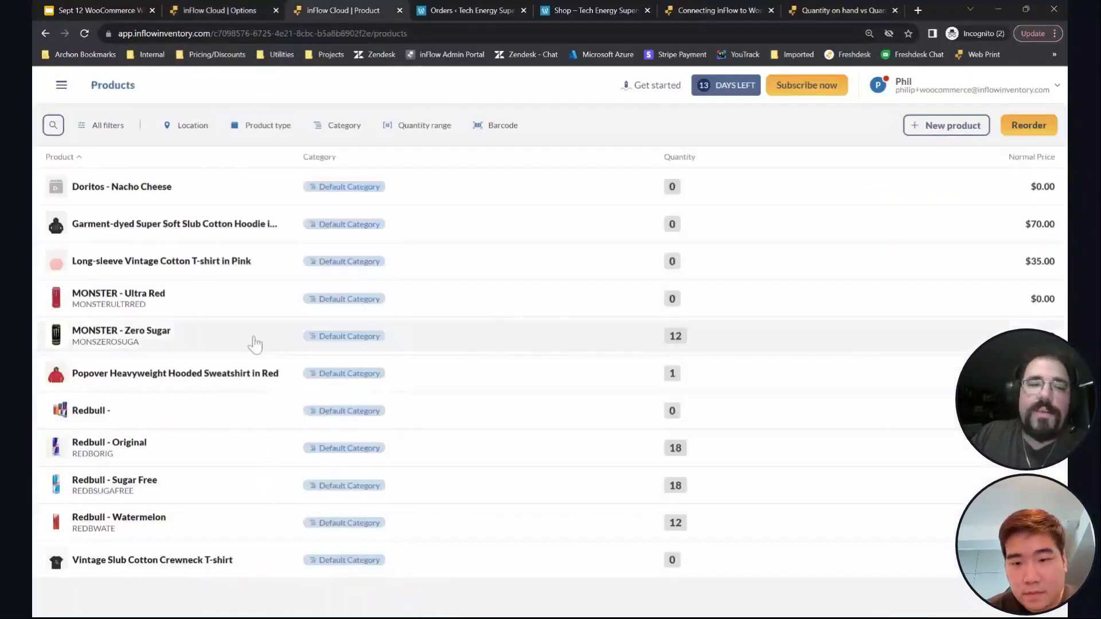
pyautogui.click(254, 303)
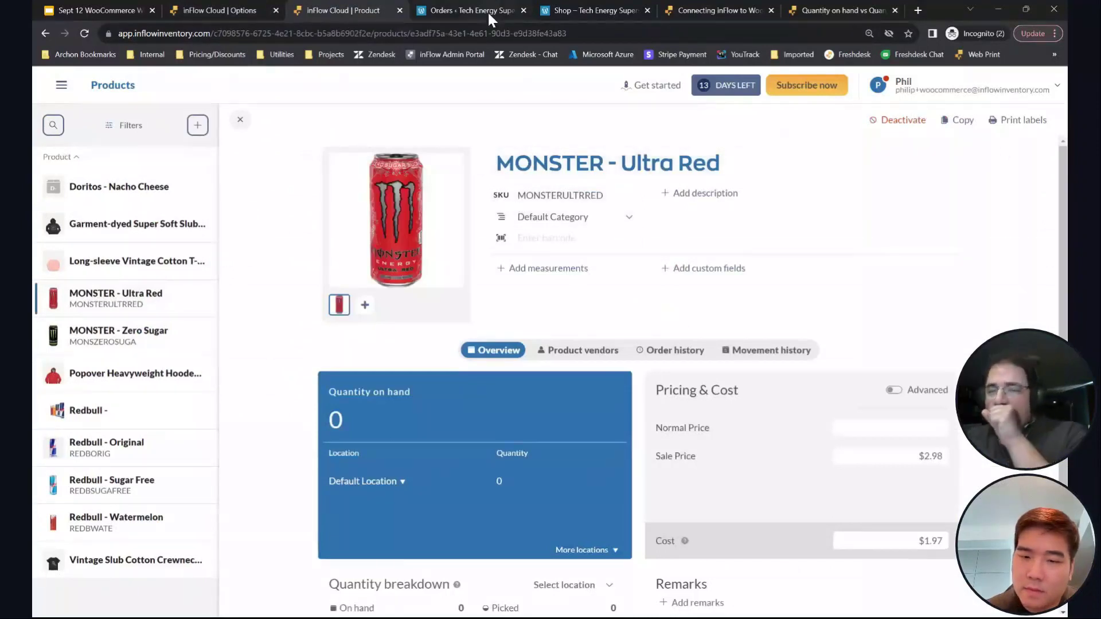
pyautogui.click(259, 8)
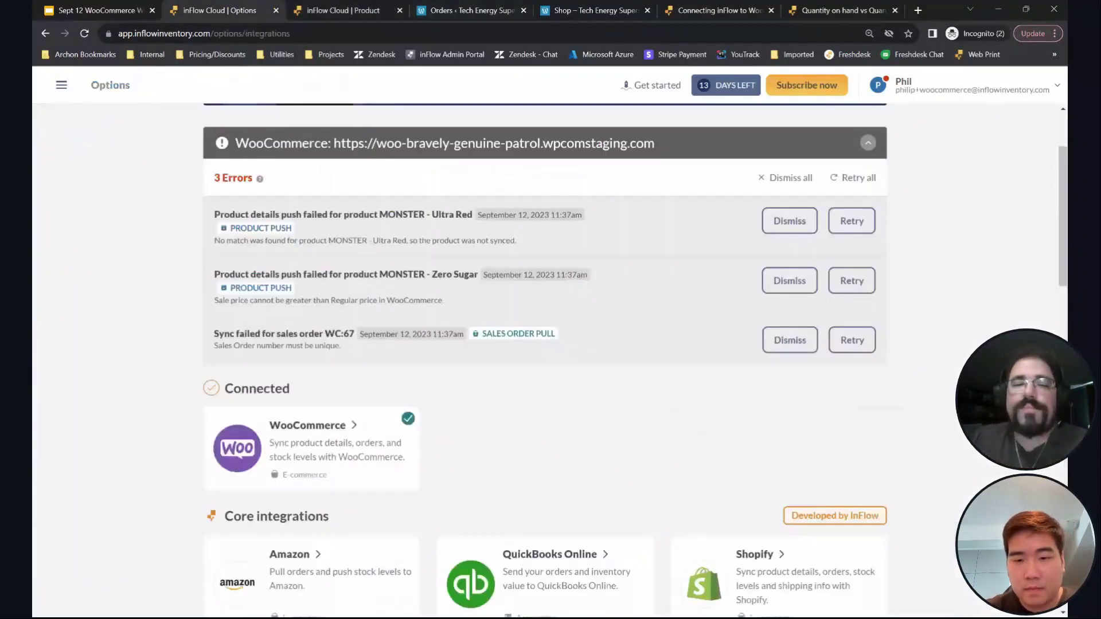
pyautogui.moveTo(214, 242); pyautogui.dragTo(516, 243)
pyautogui.click(391, 231)
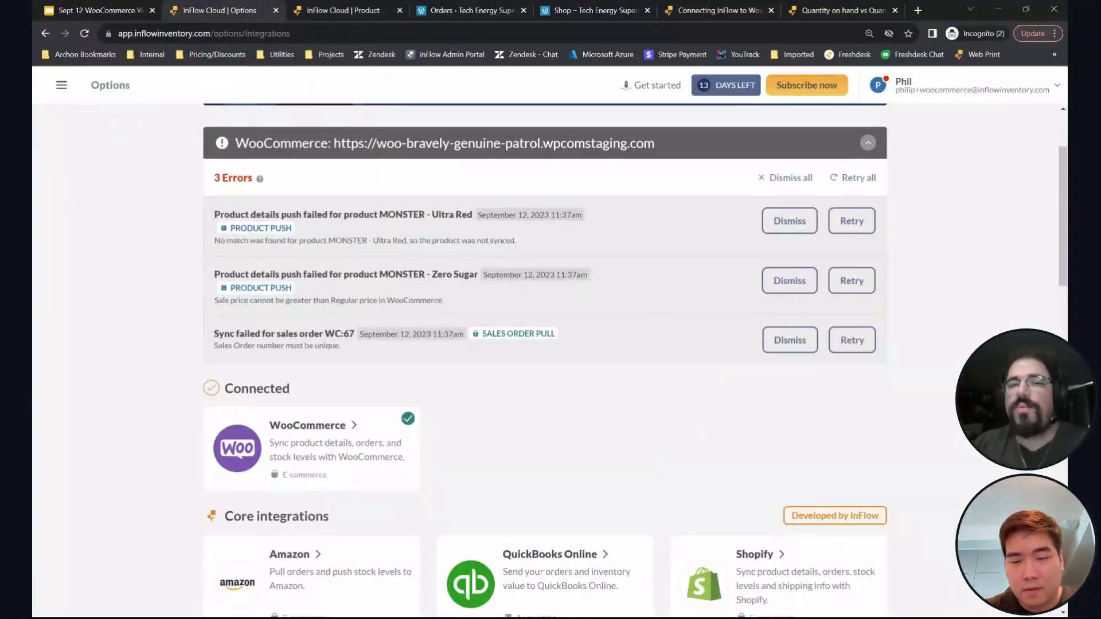
# Step: Look for MONSTER - Ultra Red in the Tech Energy Superstore product list and review its push error and resolution options in inFlow
pyautogui.click(467, 10)
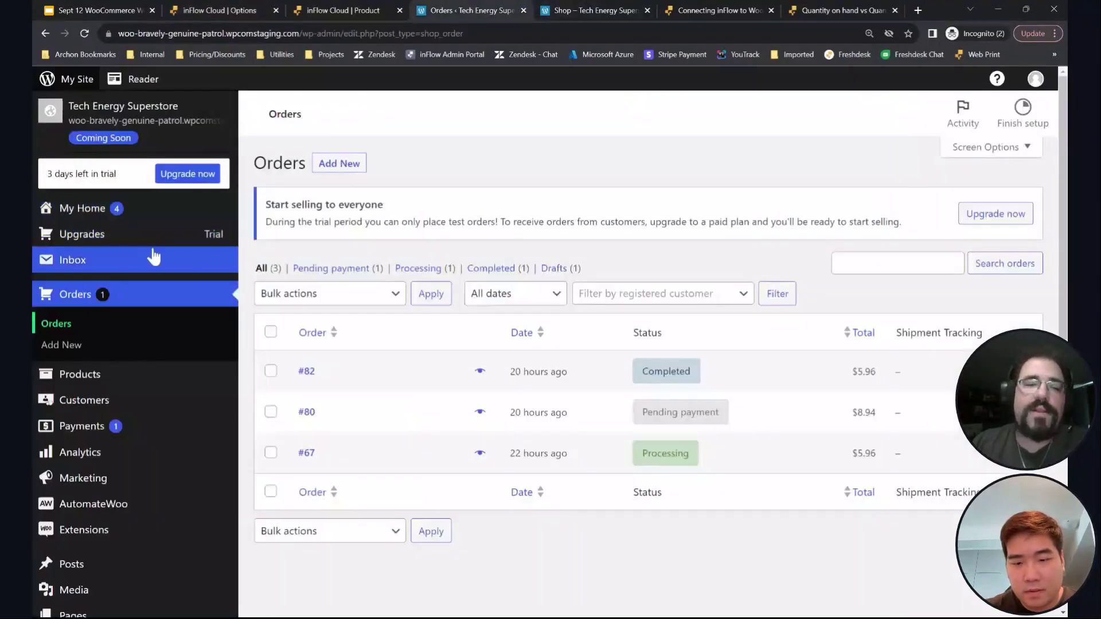
pyautogui.click(113, 379)
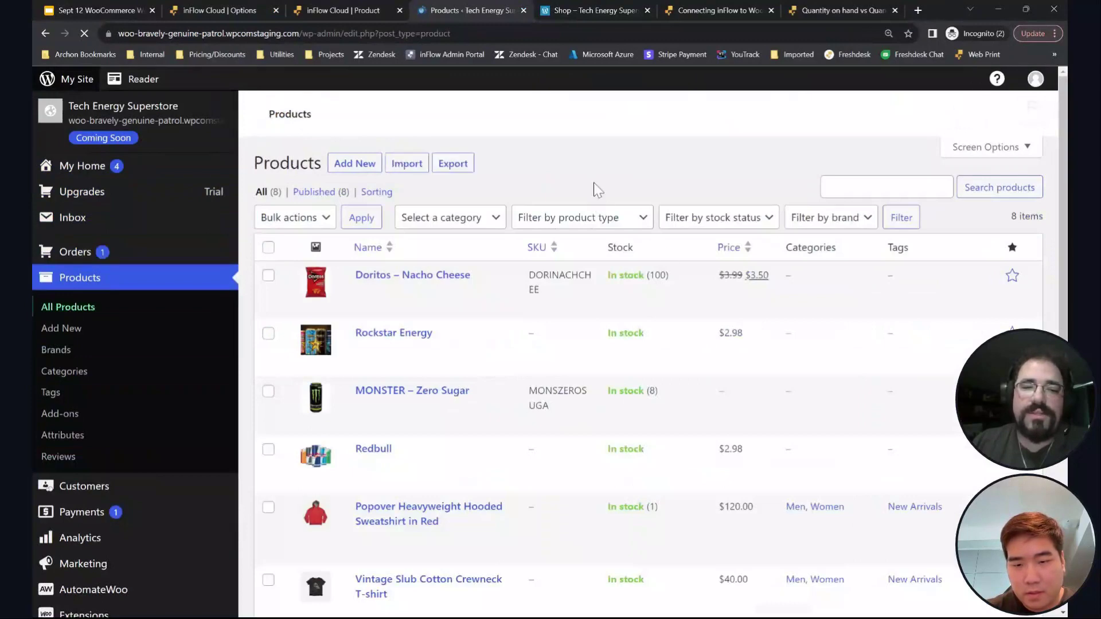
pyautogui.scroll(-7, 700, 312)
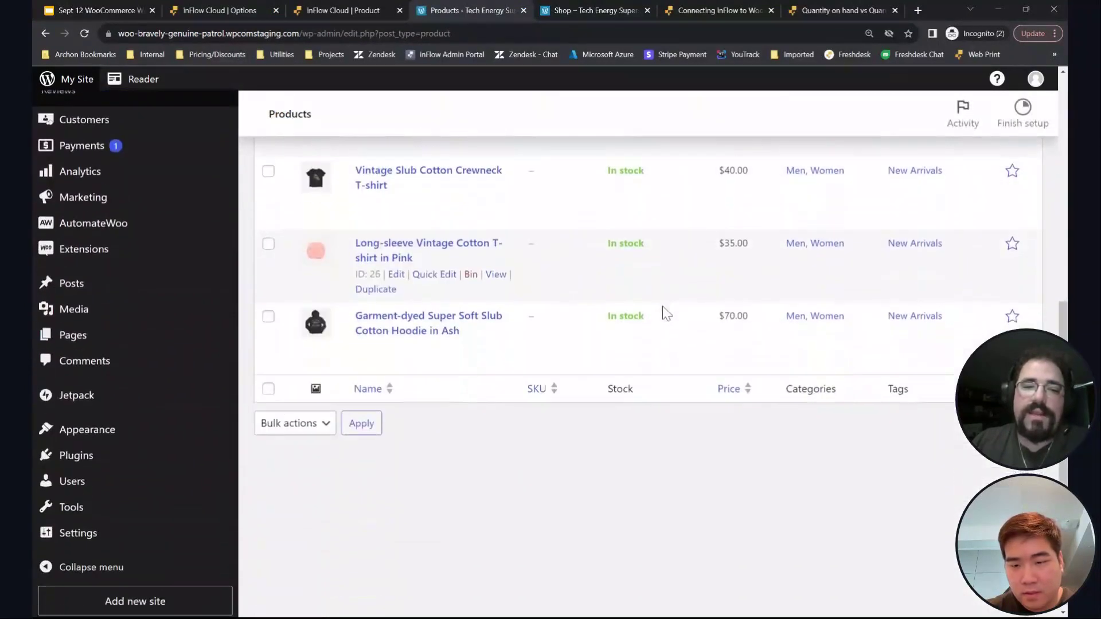
pyautogui.scroll(8, 659, 308)
pyautogui.click(343, 11)
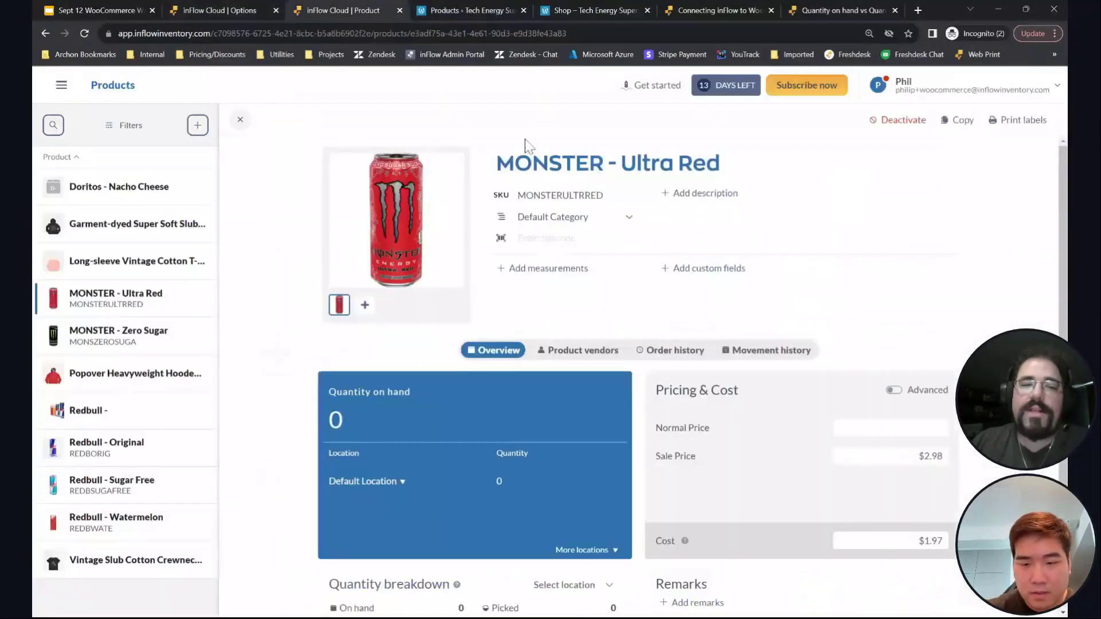
pyautogui.click(220, 10)
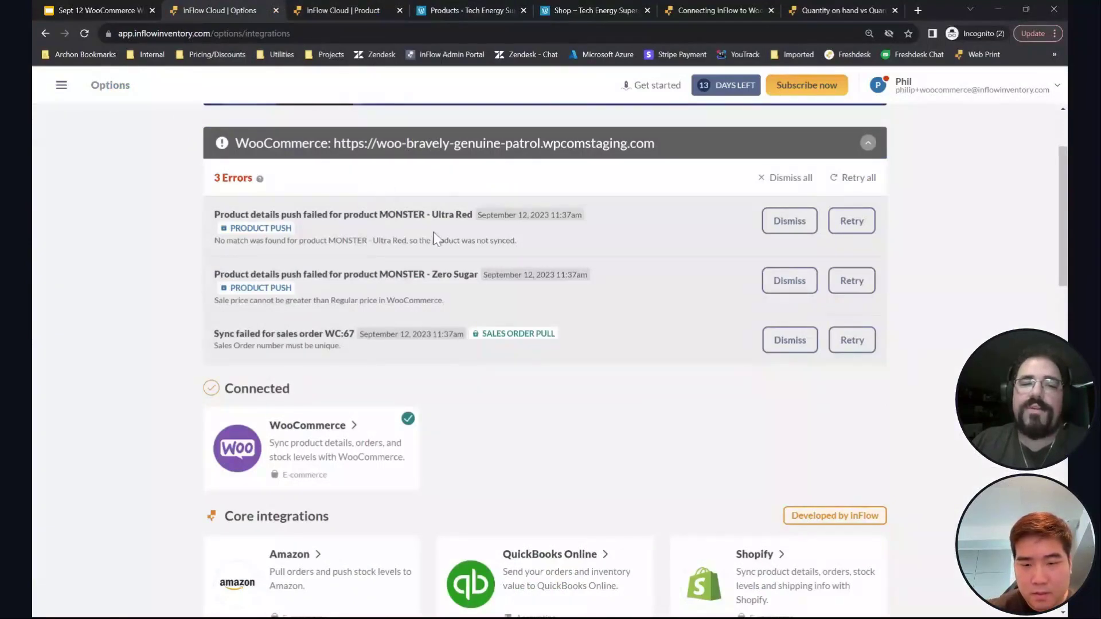
pyautogui.moveTo(220, 215); pyautogui.dragTo(468, 214)
pyautogui.click(457, 229)
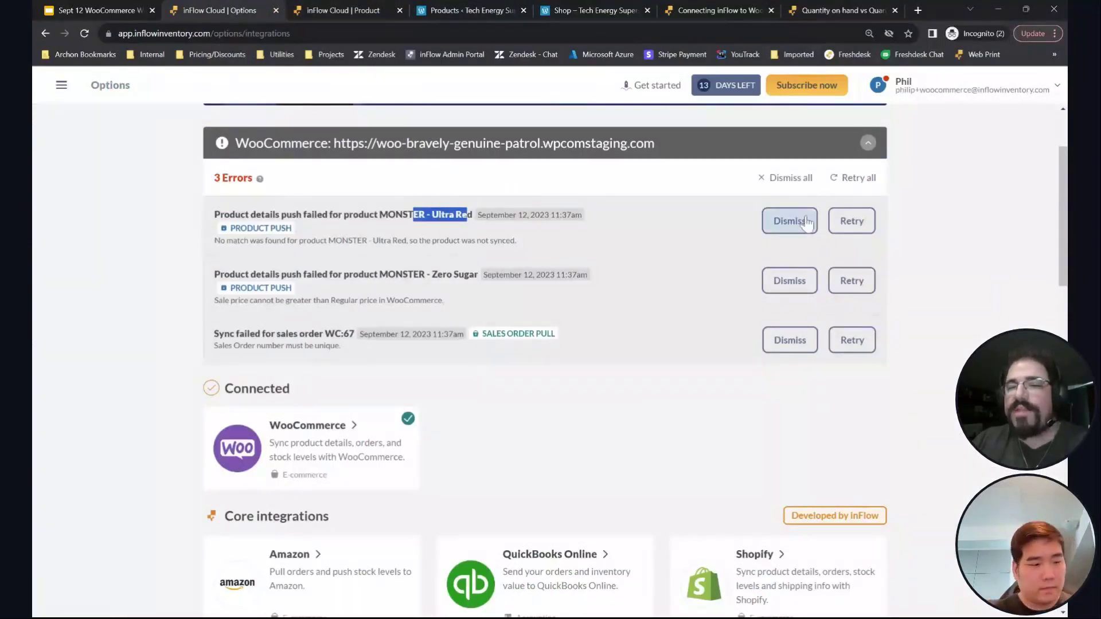
pyautogui.moveTo(337, 214); pyautogui.dragTo(448, 230)
pyautogui.click(448, 230)
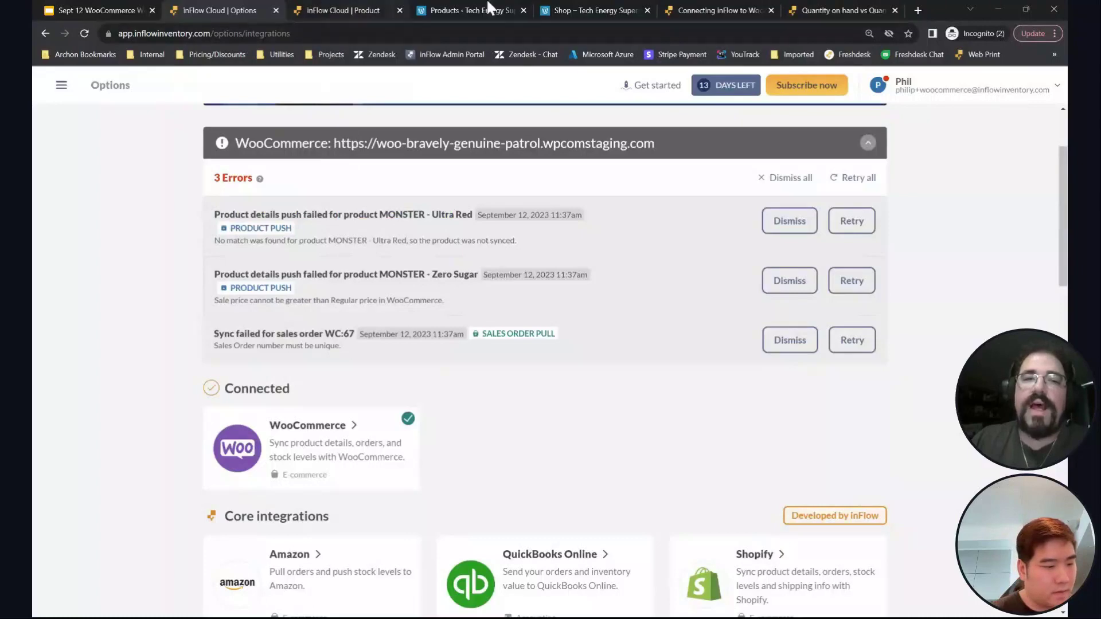
# Step: Start a new product in the Tech Energy Superstore admin and name it MONSTER - Ultra Red, copied from inFlow
pyautogui.click(458, 10)
pyautogui.click(361, 165)
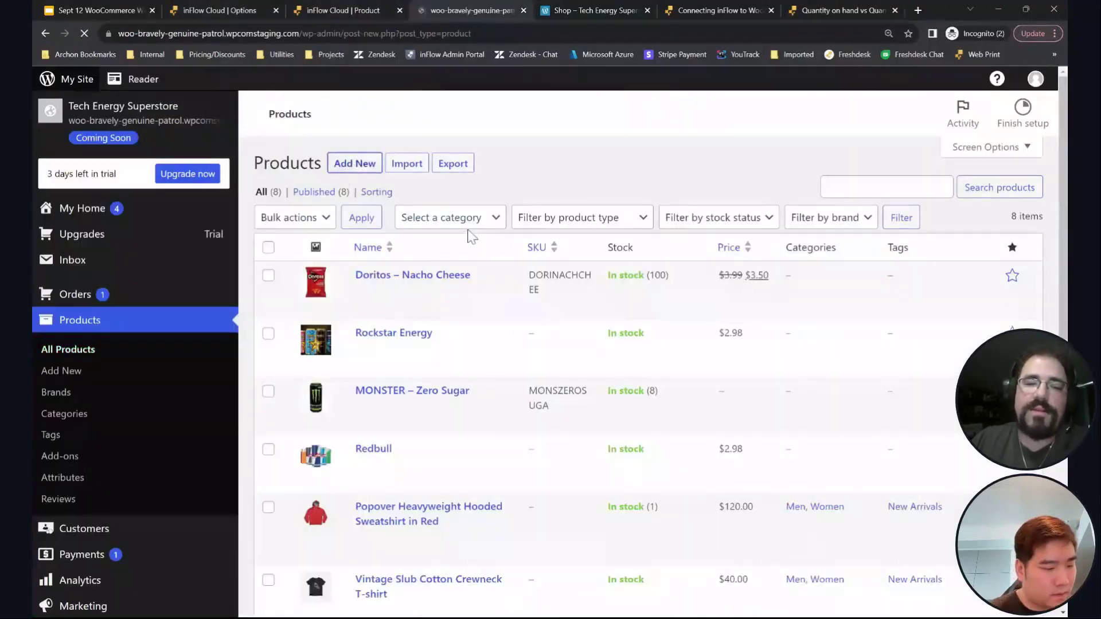
pyautogui.click(321, 11)
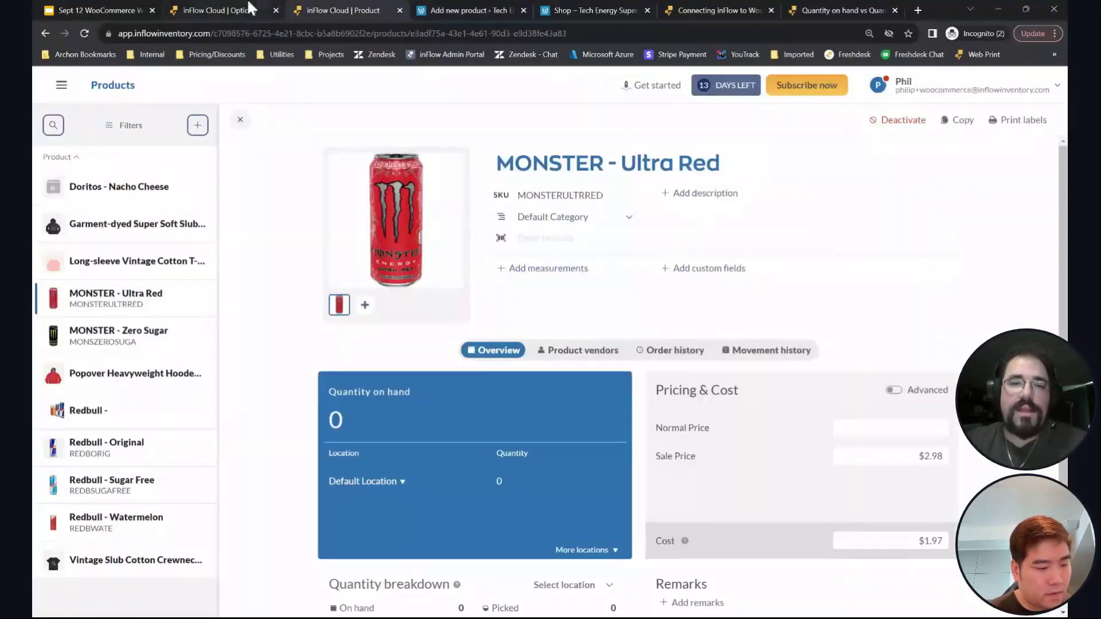
pyautogui.moveTo(495, 163); pyautogui.dragTo(721, 164)
pyautogui.hotkey('ctrl', 'c')
pyautogui.click(473, 11)
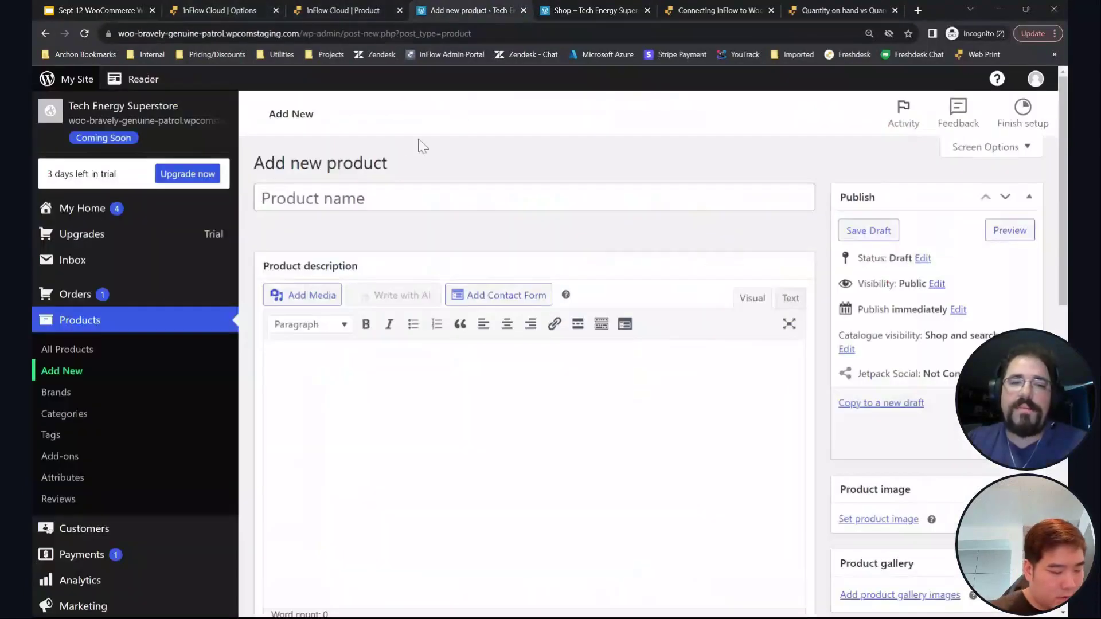
pyautogui.hotkey('ctrl', 'v')
# Step: Set the new product's SKU to MONSTERULTRRED, copied from inFlow, and enable stock quantity tracking with a quantity of 1
pyautogui.click(340, 11)
pyautogui.click(565, 192)
pyautogui.doubleClick(565, 192)
pyautogui.click(453, 11)
pyautogui.scroll(-8, 347, 253)
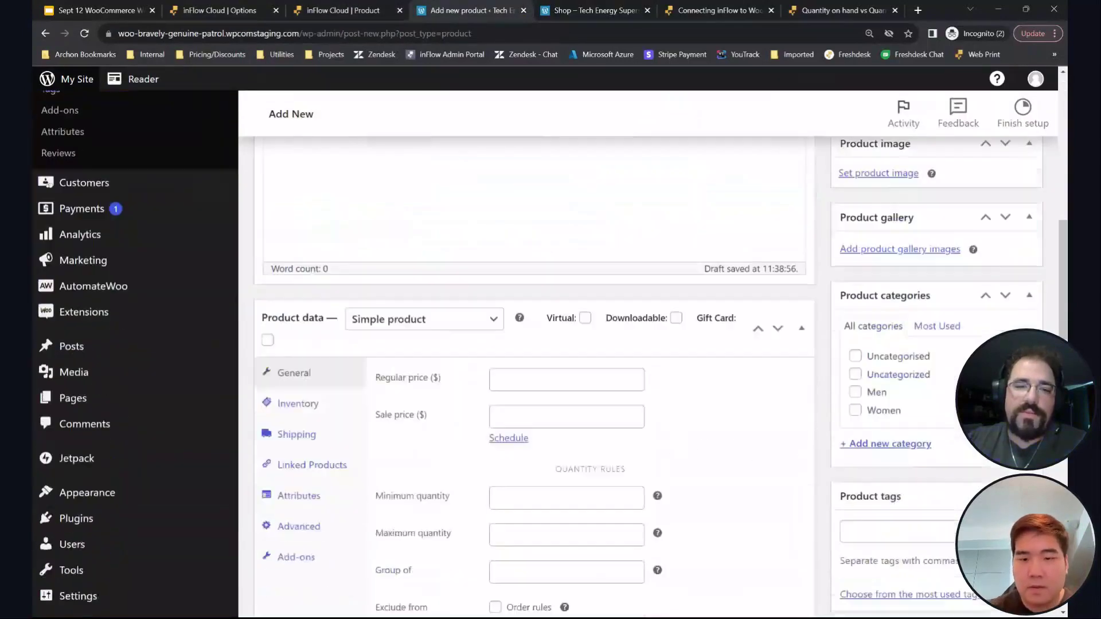
pyautogui.click(303, 265)
pyautogui.click(527, 246)
pyautogui.write('MONSTERULTRRED')
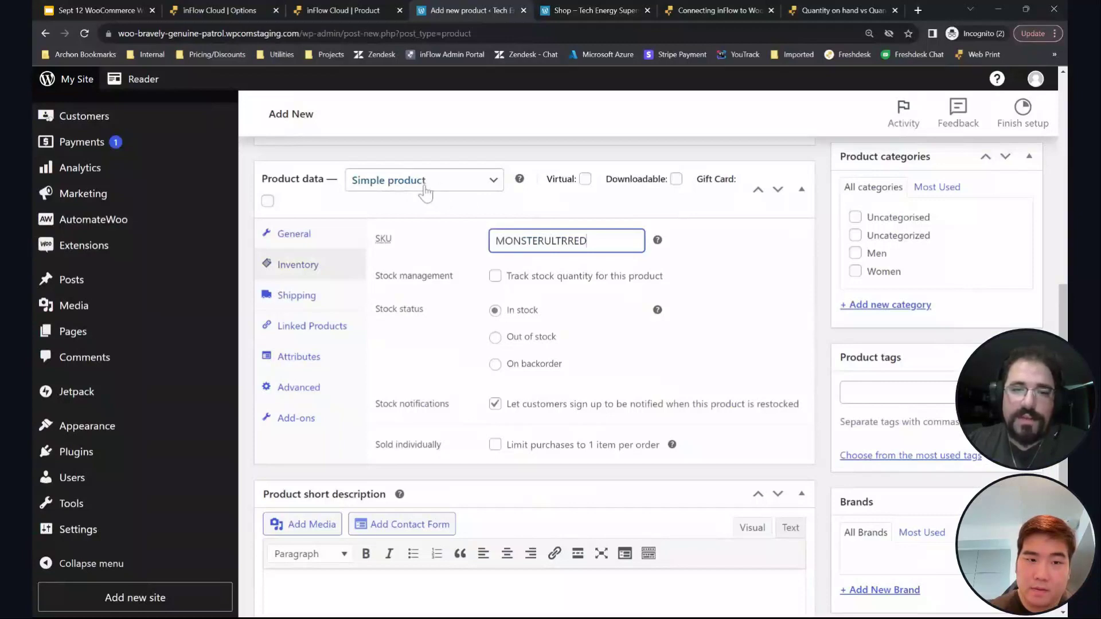
pyautogui.click(495, 276)
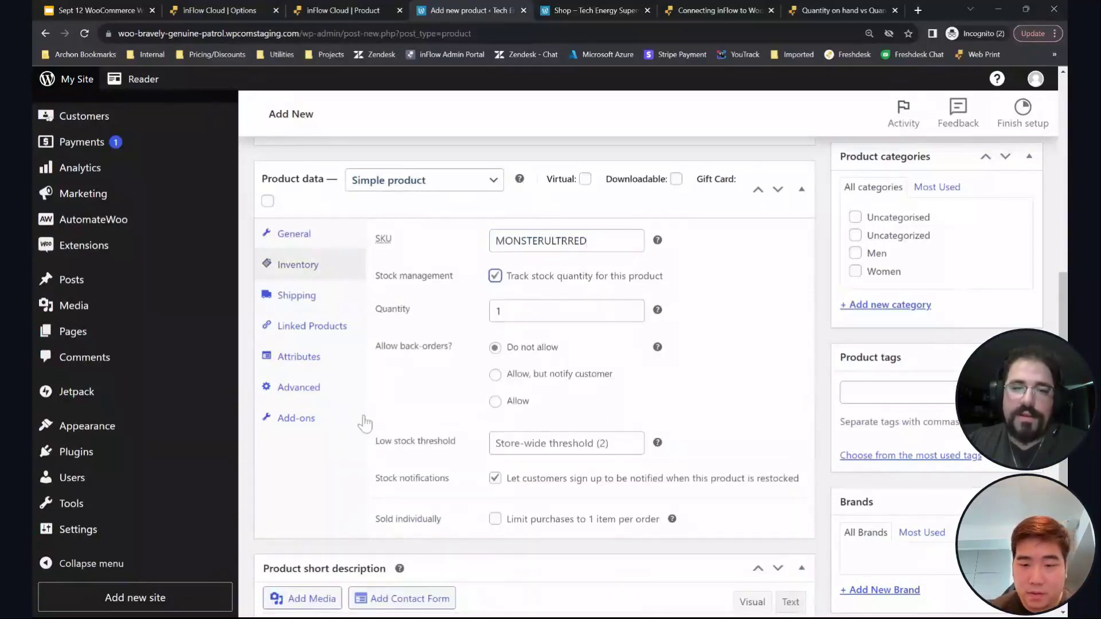
# Step: Publish the MONSTER - Ultra Red product and check its entry in the store's product list
pyautogui.scroll(10, 455, 528)
pyautogui.click(869, 230)
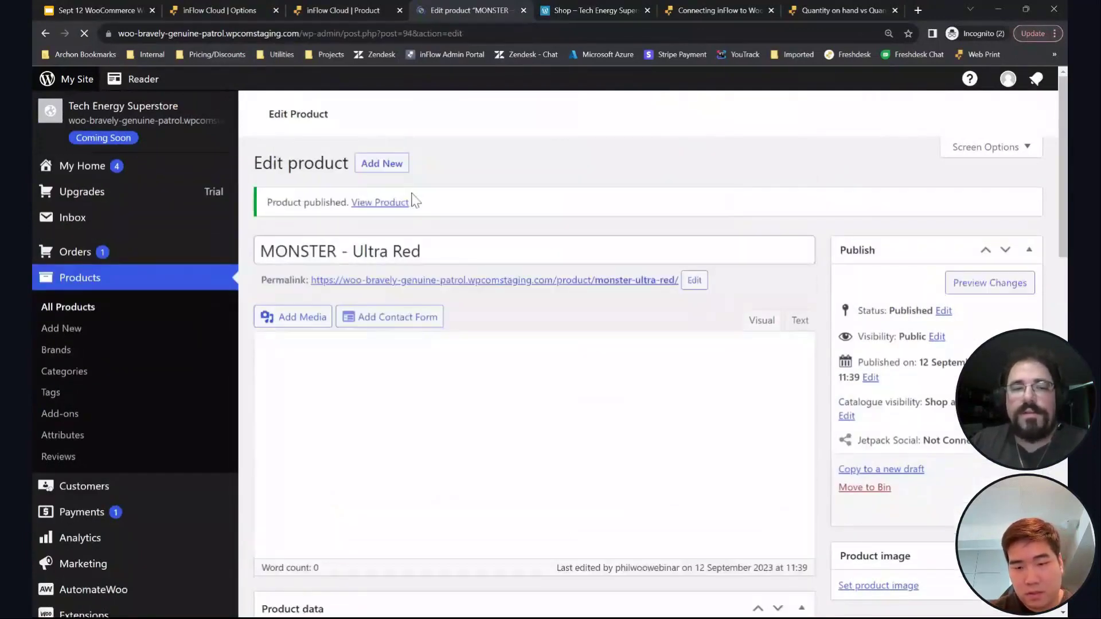
pyautogui.click(96, 321)
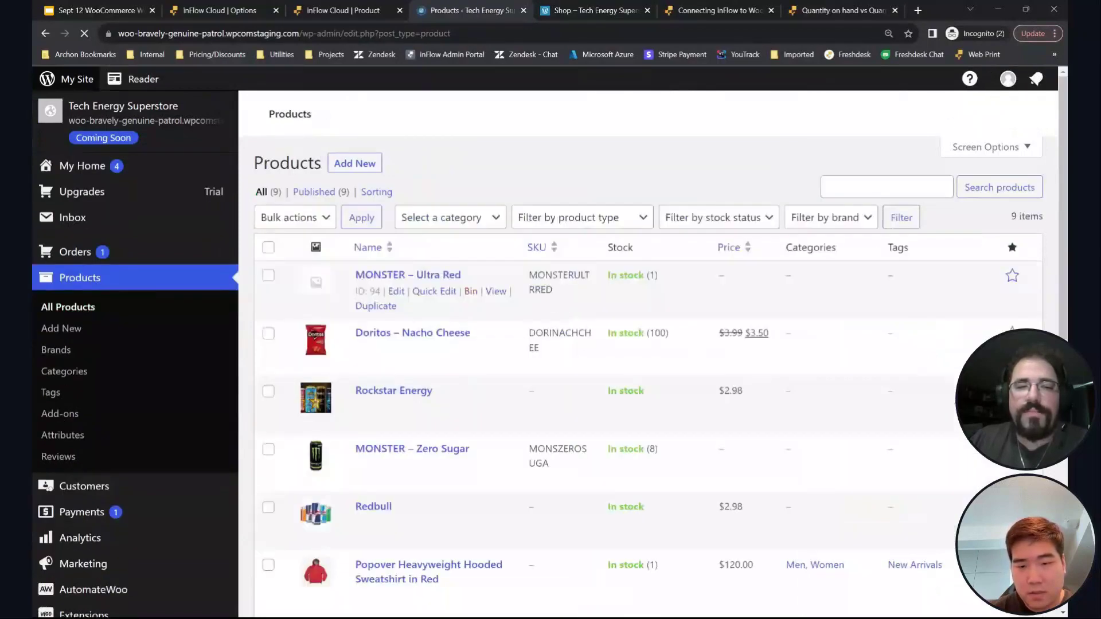
pyautogui.scroll(-2, 416, 218)
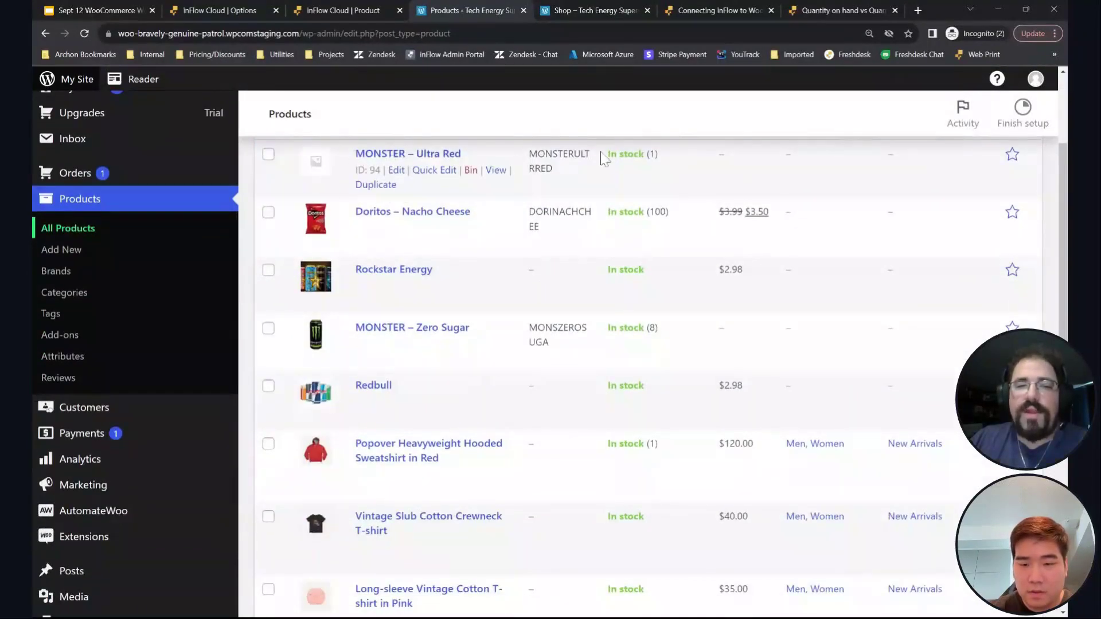
pyautogui.scroll(3, 640, 200)
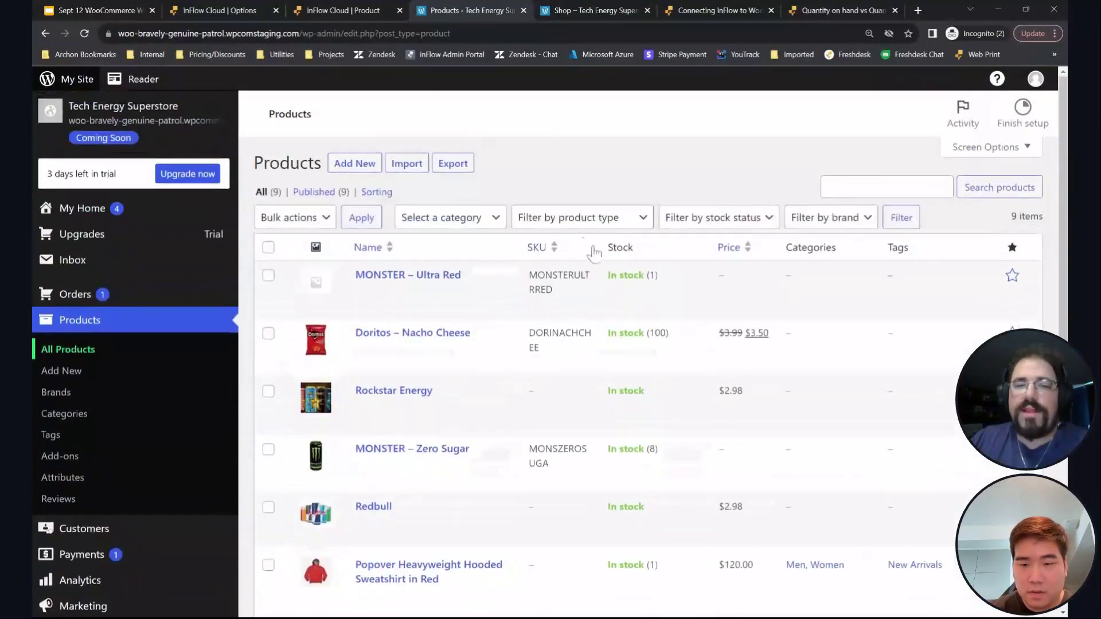
# Step: Return to the inFlow integrations page and retry the failed MONSTER - Ultra Red product push
pyautogui.click(341, 10)
pyautogui.click(229, 10)
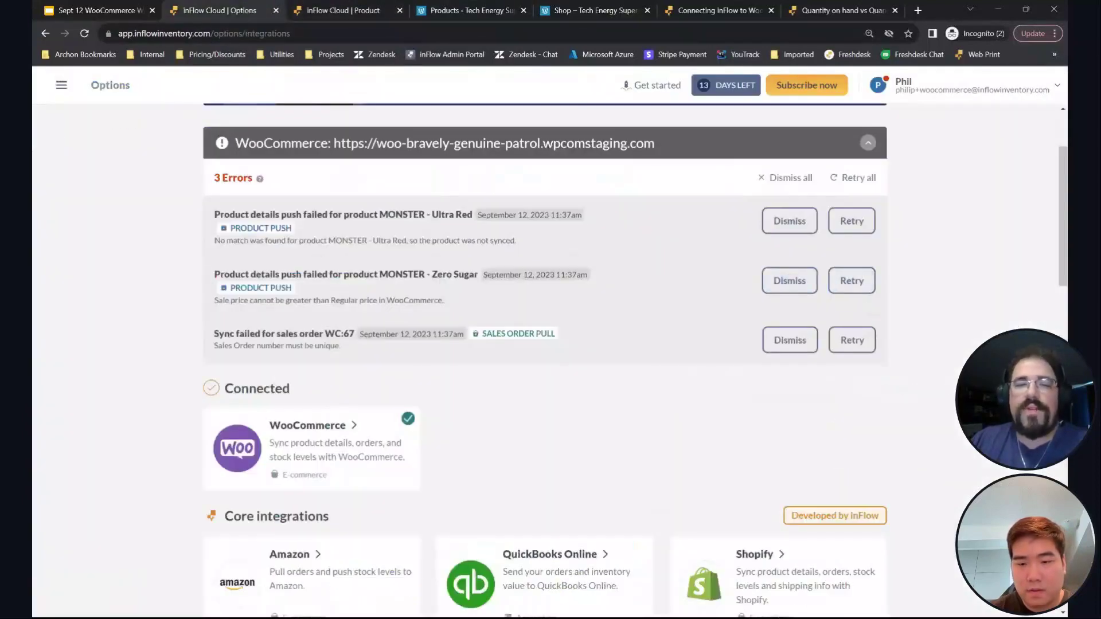
pyautogui.click(867, 229)
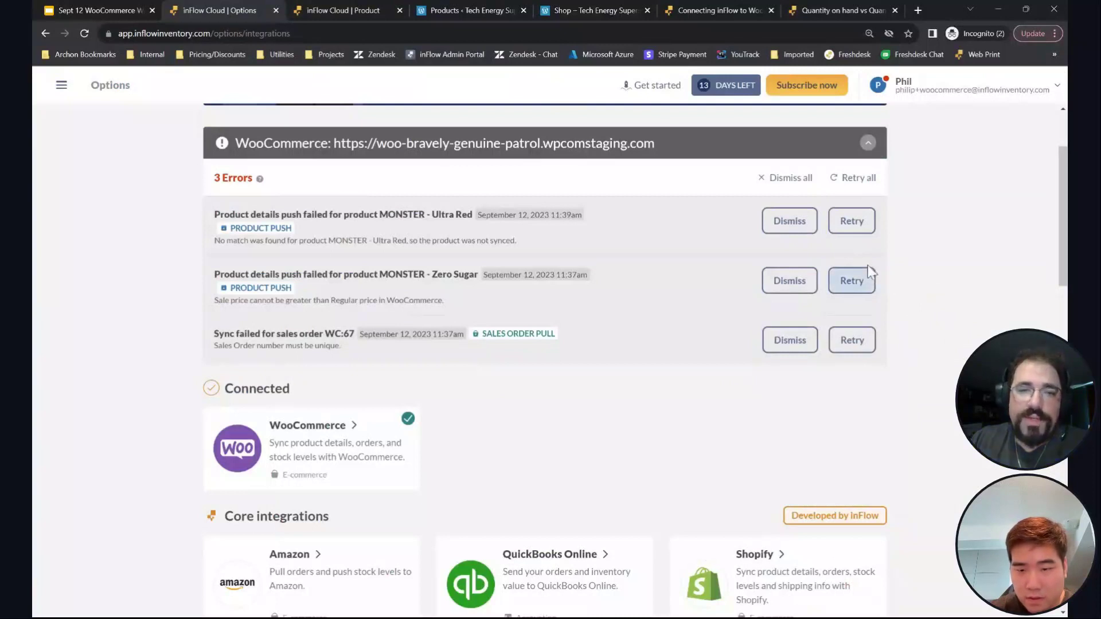
pyautogui.click(842, 228)
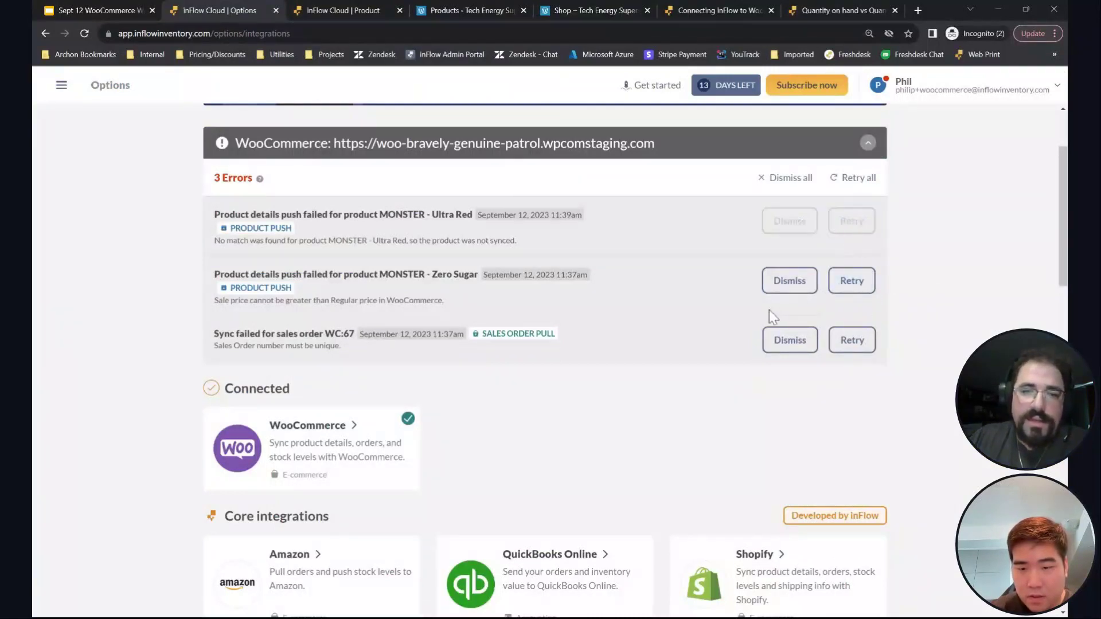
# Step: Check the SKU in MONSTER - Ultra Red's inventory data in the store admin against inFlow and update the product
pyautogui.click(340, 10)
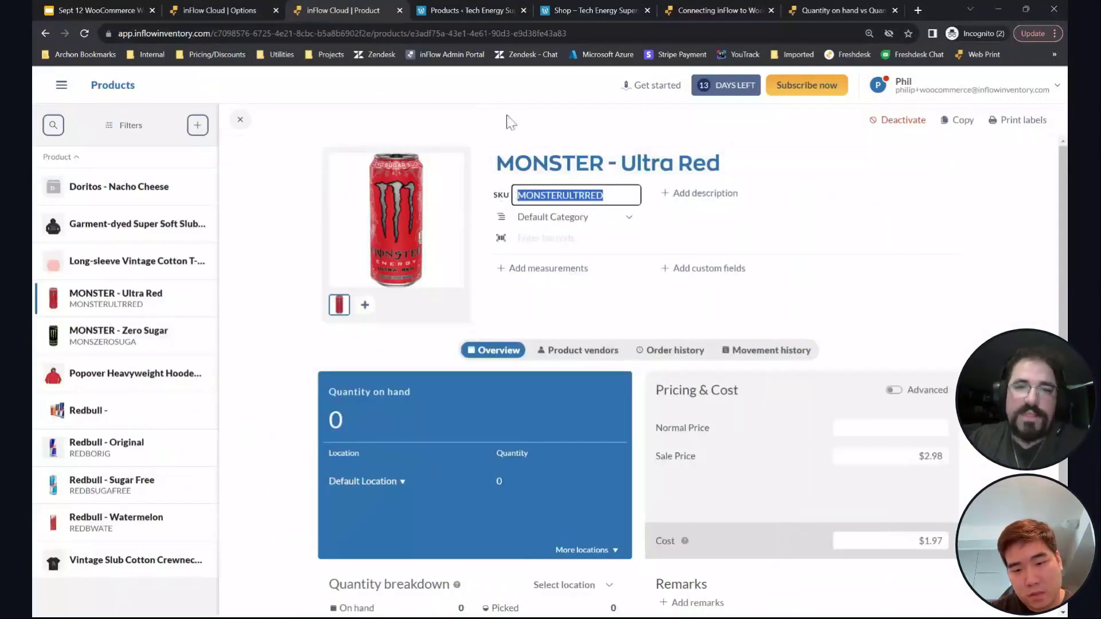
pyautogui.click(475, 9)
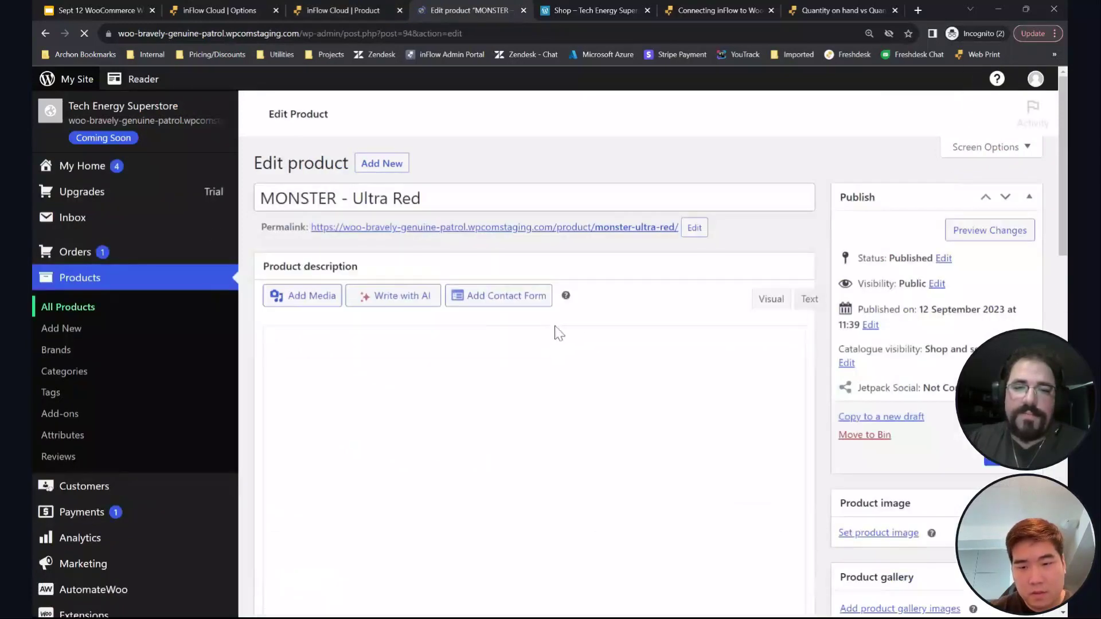
pyautogui.scroll(-4, 888, 384)
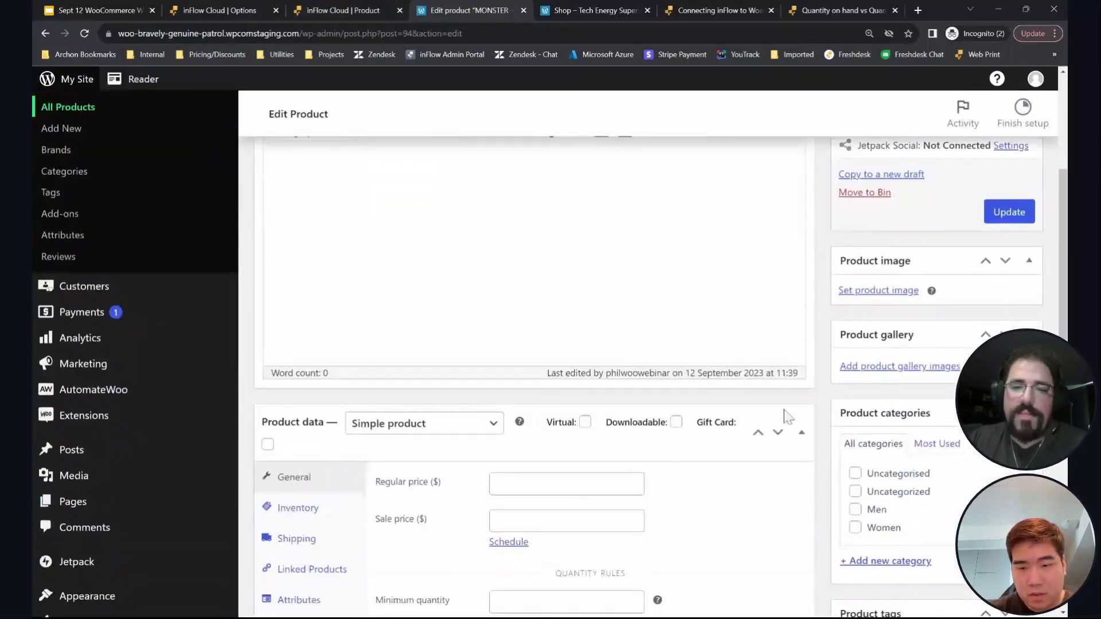
pyautogui.click(315, 512)
pyautogui.click(568, 484)
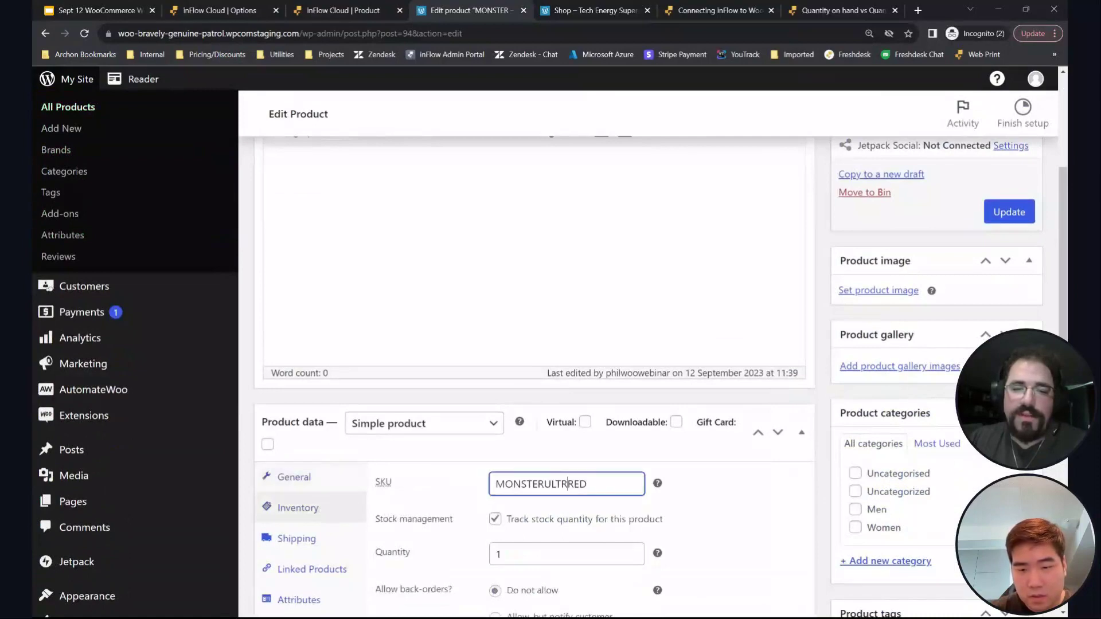
pyautogui.moveTo(588, 485); pyautogui.dragTo(423, 491)
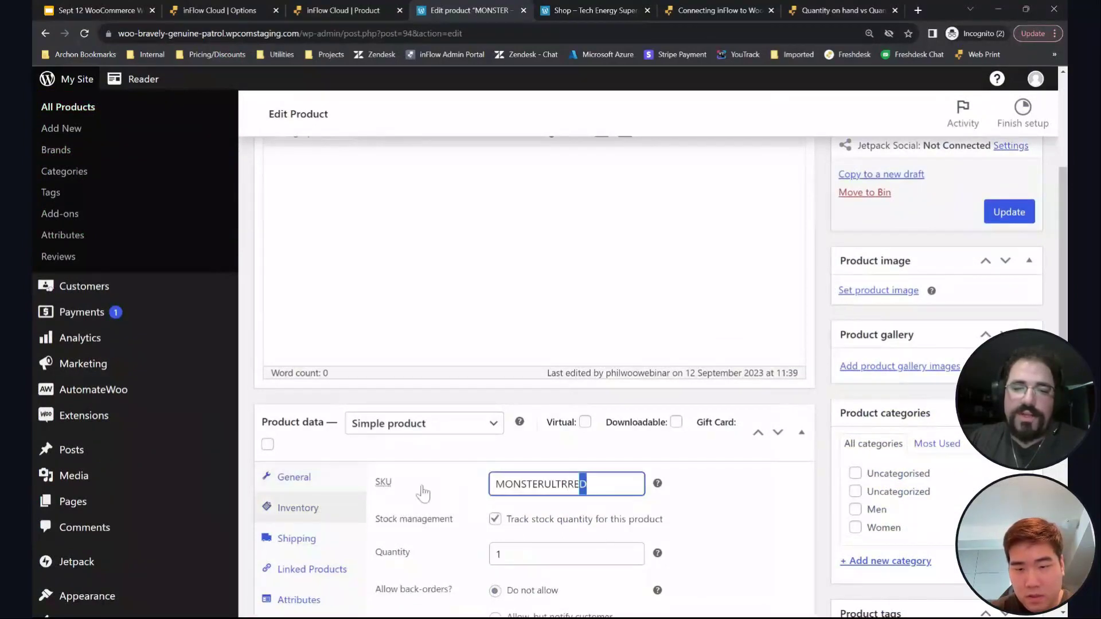
pyautogui.click(1010, 212)
# Step: Retry the MONSTER - Ultra Red product push on the inFlow integrations page and read its error message
pyautogui.click(344, 11)
pyautogui.click(220, 11)
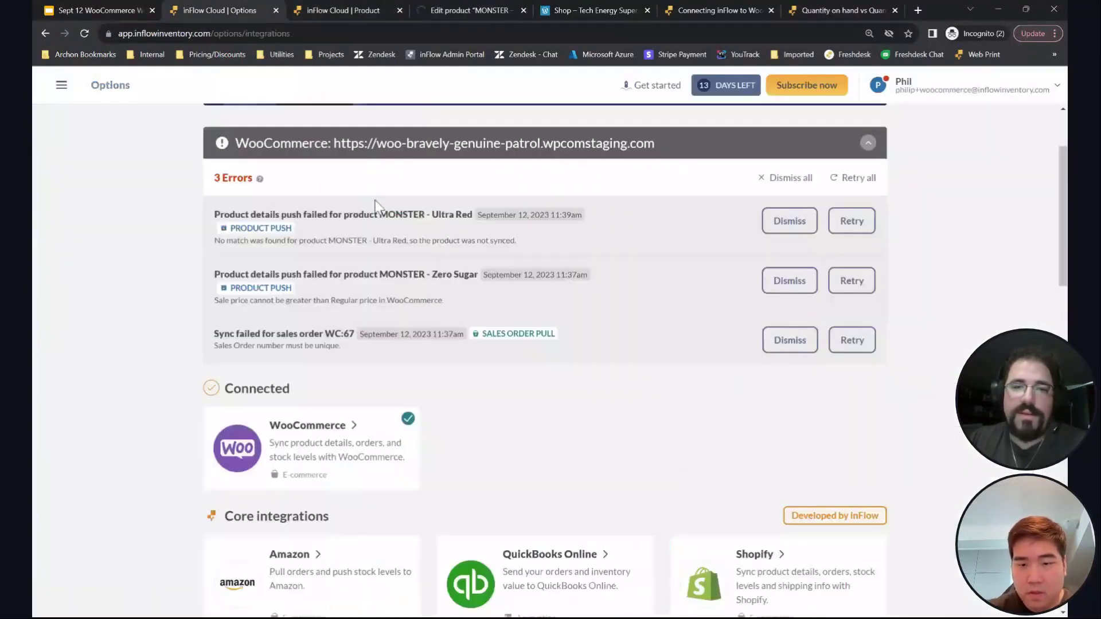
pyautogui.click(863, 226)
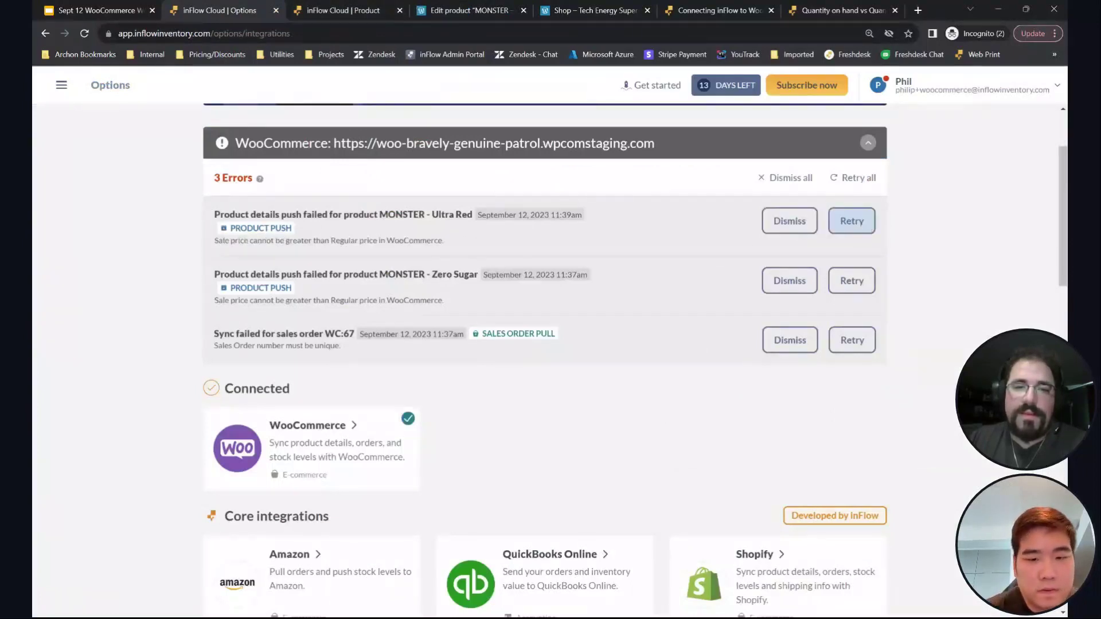
pyautogui.moveTo(272, 241); pyautogui.dragTo(360, 241)
pyautogui.click(360, 241)
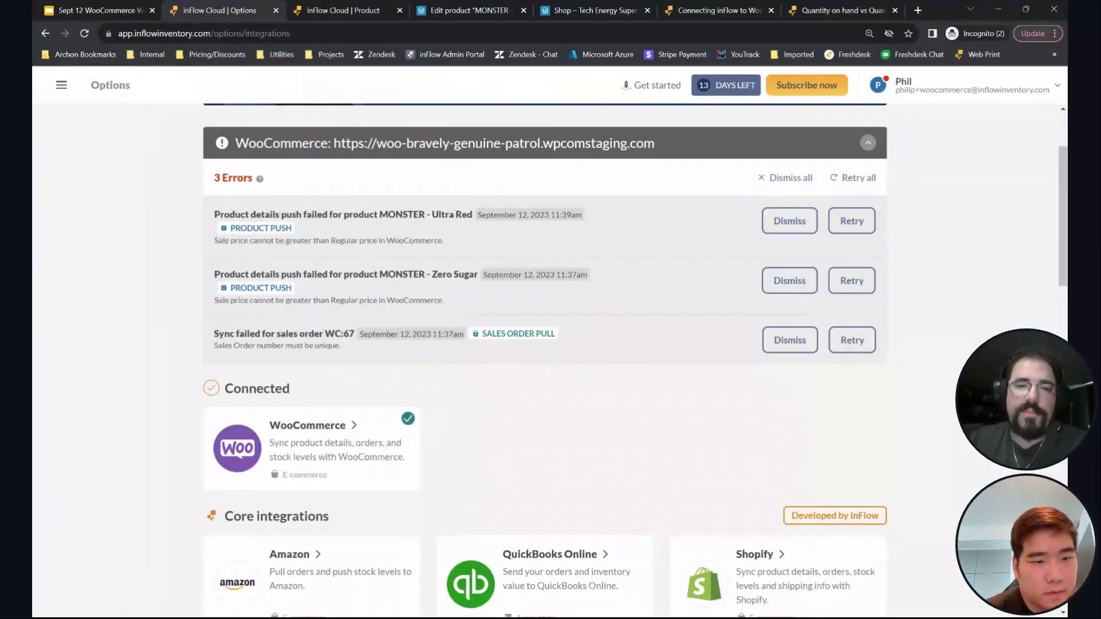
pyautogui.moveTo(215, 241); pyautogui.dragTo(417, 241)
pyautogui.click(457, 236)
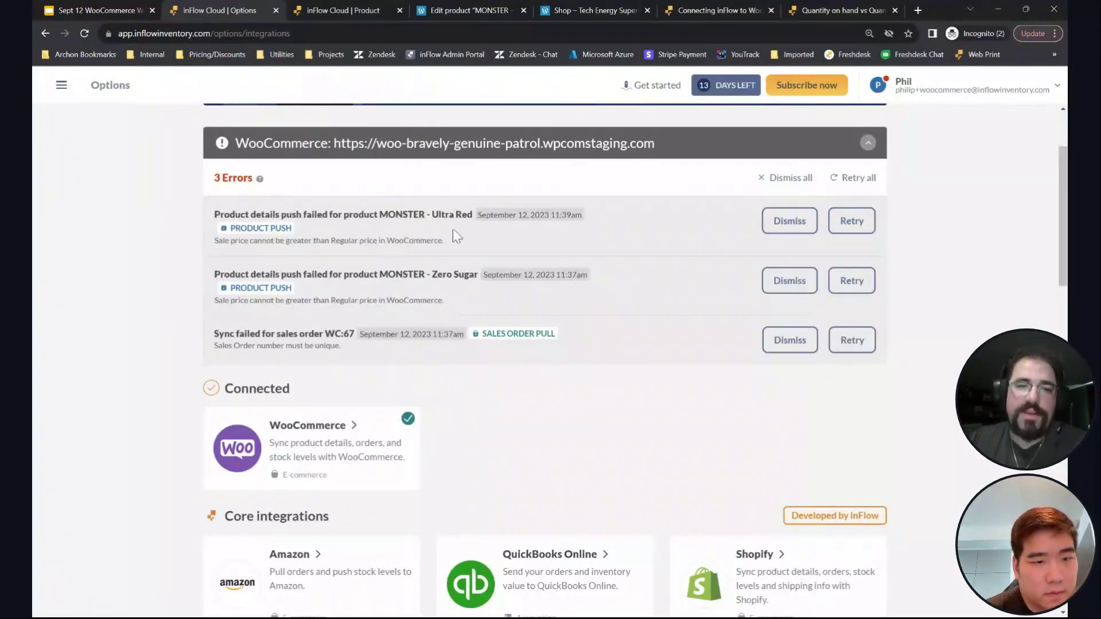
# Step: In the store admin, set MONSTER - Ultra Red's regular price to 2.98, enter a lower sale price, and update the product
pyautogui.click(462, 10)
pyautogui.scroll(-10, 658, 321)
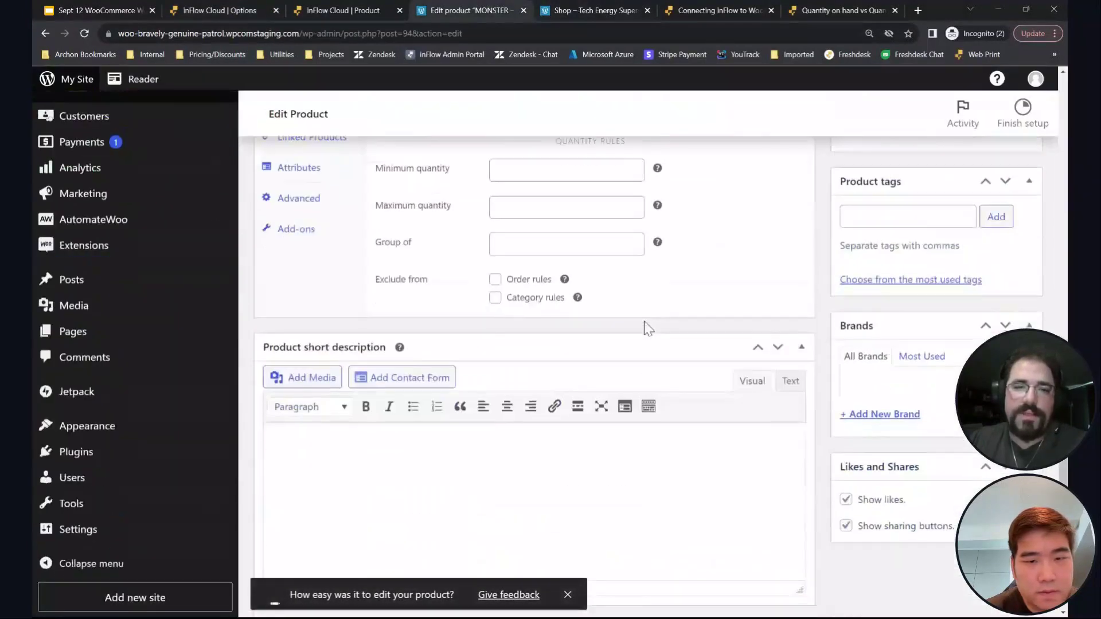
pyautogui.scroll(4, 641, 327)
pyautogui.click(500, 294)
pyautogui.click(505, 332)
pyautogui.click(497, 294)
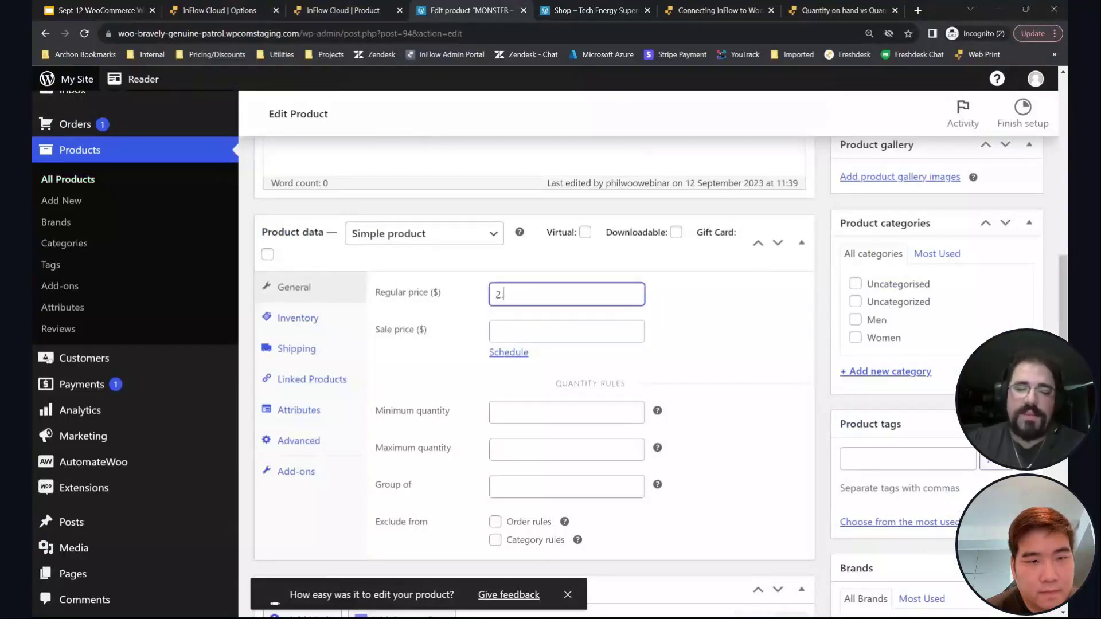
pyautogui.press('Tab')
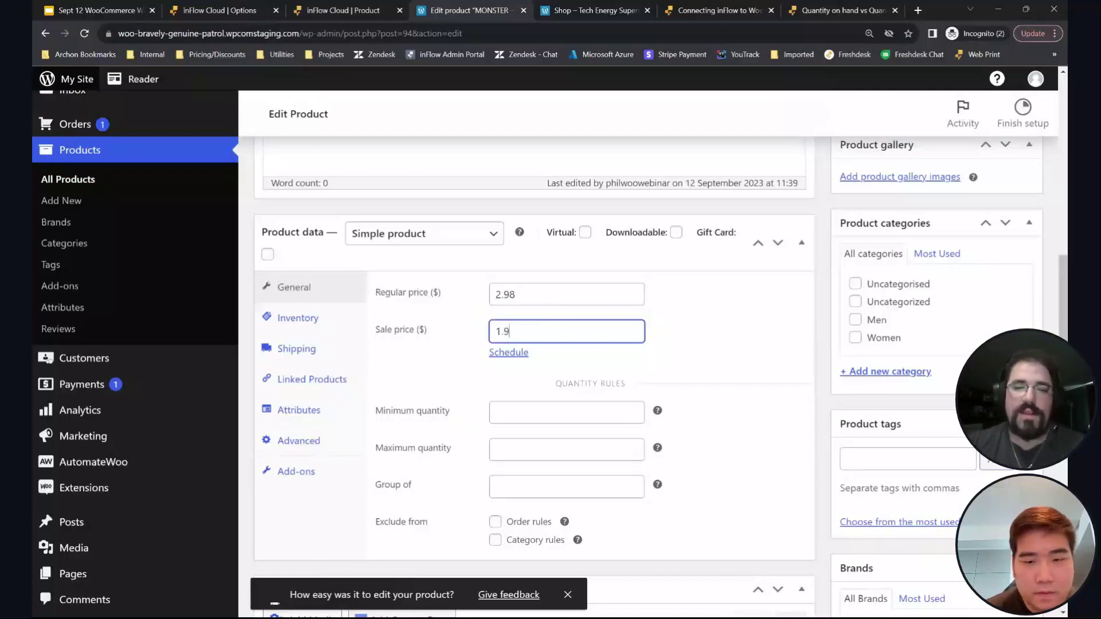
pyautogui.press('Return')
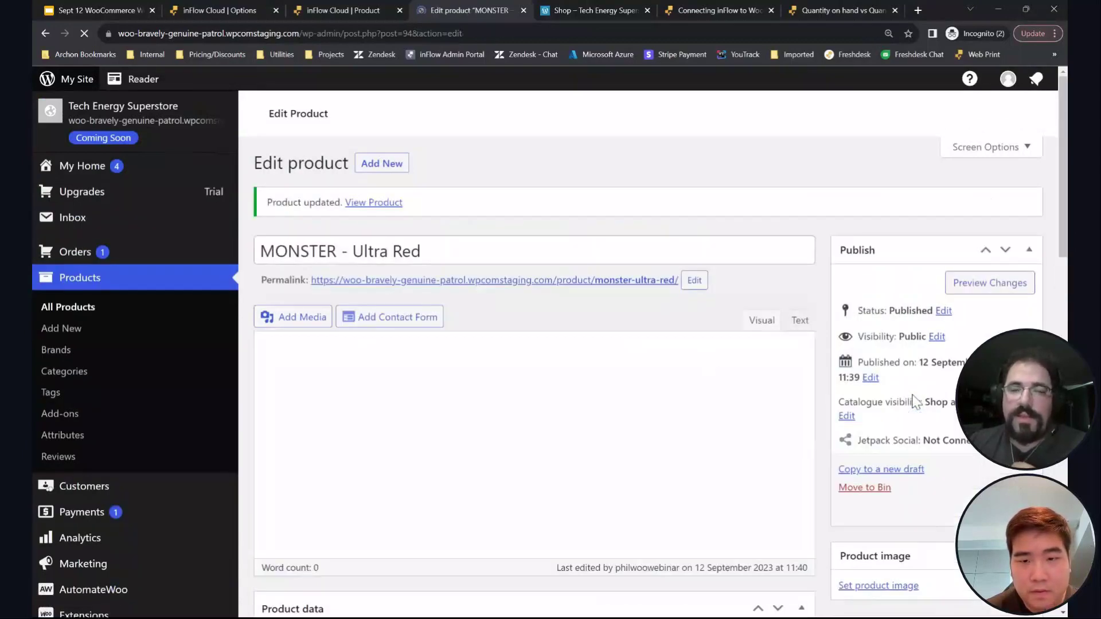
# Step: Go back to the inFlow integrations page and retry the MONSTER - Ultra Red push with the store prices entered
pyautogui.click(356, 10)
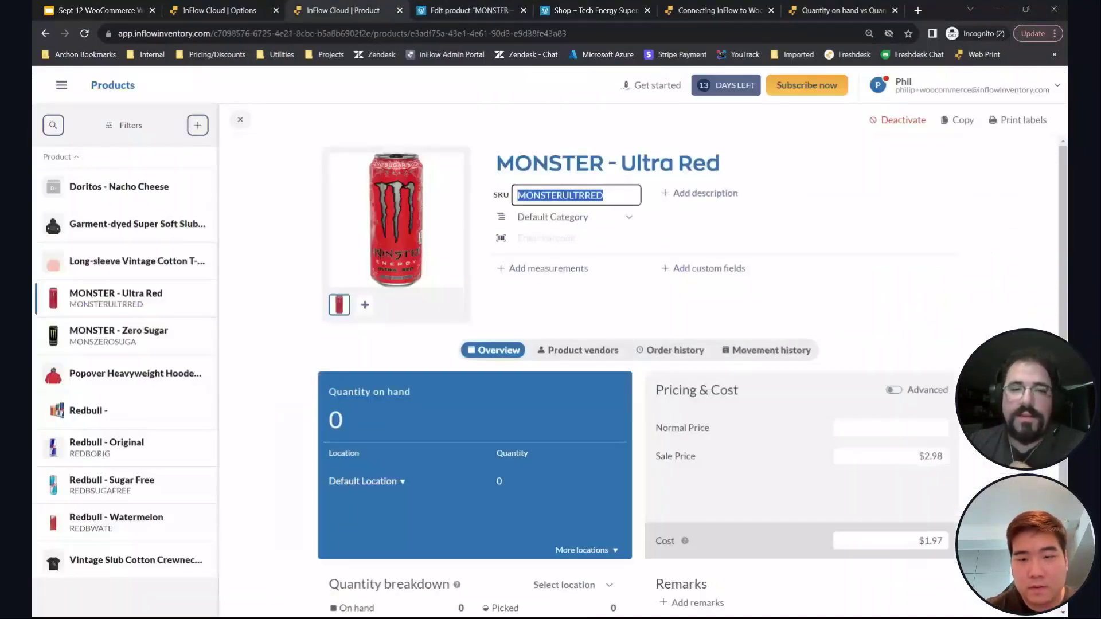
pyautogui.click(280, 4)
pyautogui.click(860, 225)
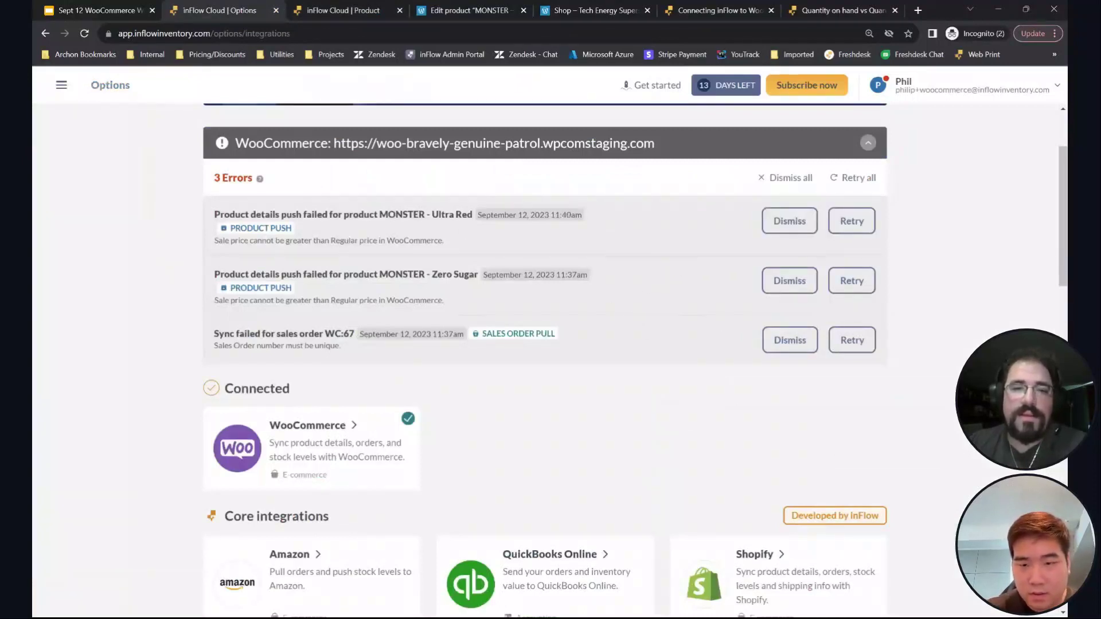
# Step: Set the Normal Price of MONSTER - Ultra Red in inFlow to 3.98 and save the product
pyautogui.click(338, 10)
pyautogui.scroll(-1, 750, 402)
pyautogui.click(889, 367)
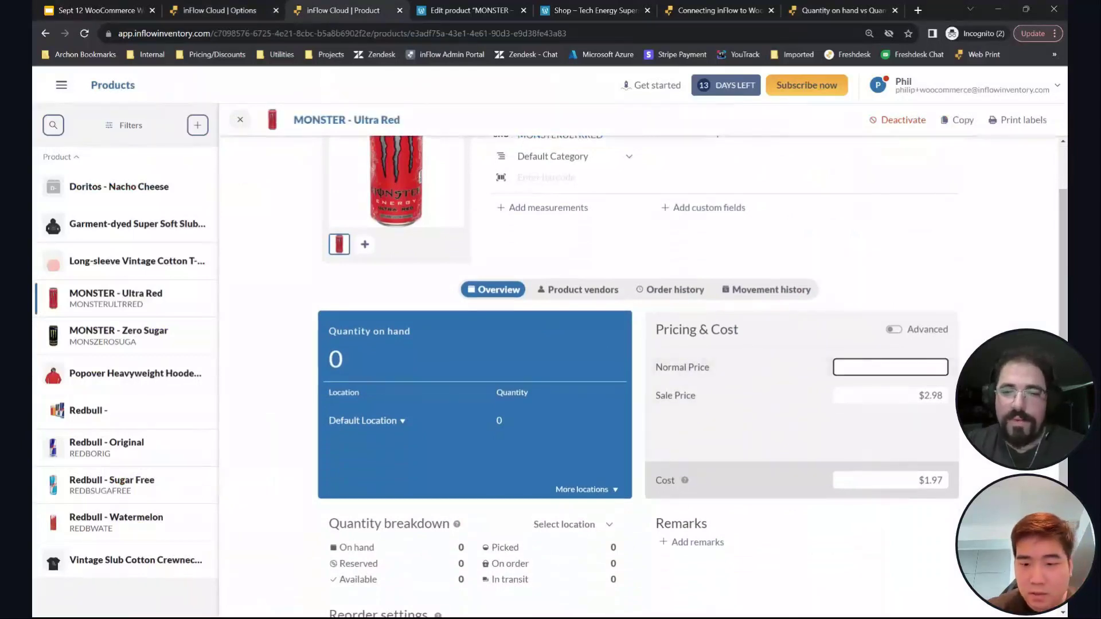
pyautogui.write('3.98')
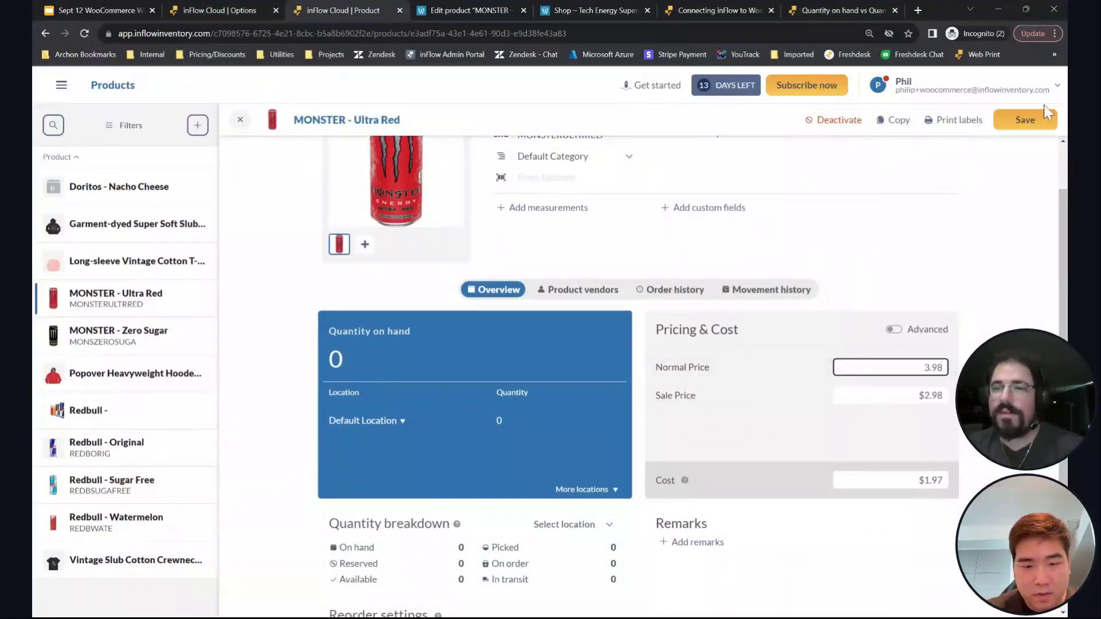
pyautogui.click(1047, 113)
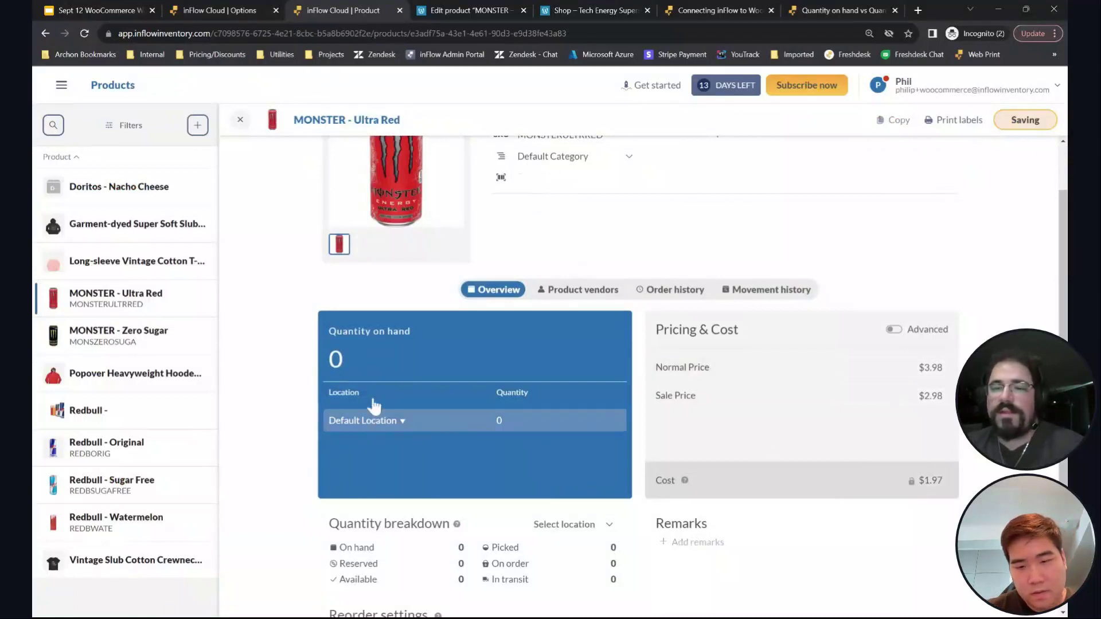
# Step: Dismiss the MONSTER - Ultra Red push error on the integrations page and review the remaining sync errors
pyautogui.click(240, 9)
pyautogui.click(789, 221)
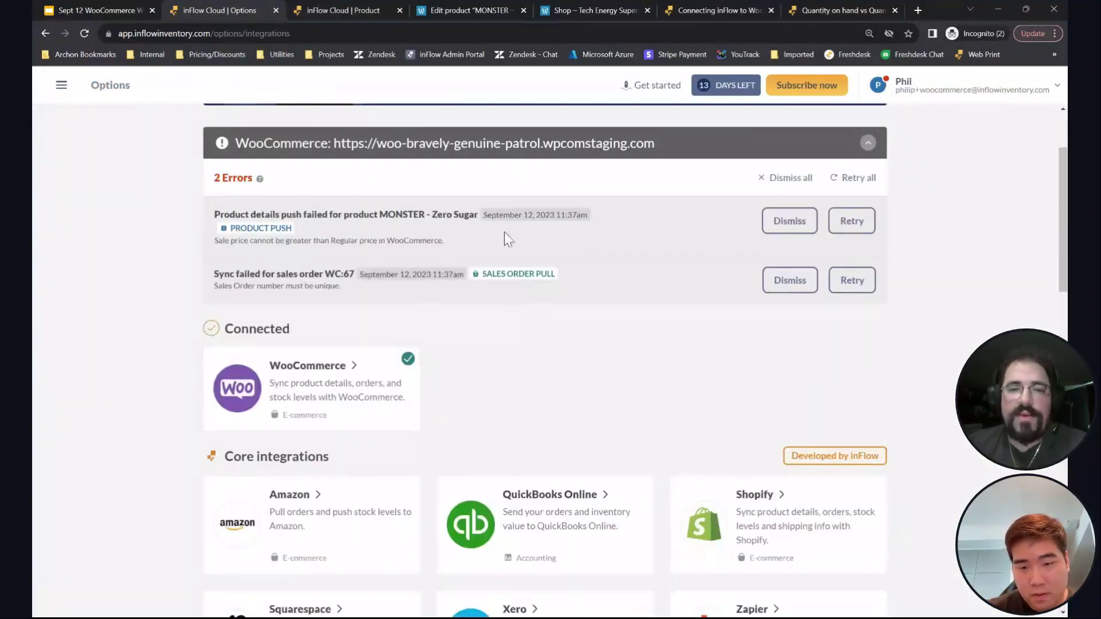
pyautogui.moveTo(217, 218); pyautogui.dragTo(620, 342)
pyautogui.click(389, 294)
# Step: Check the MONSTER - Ultra Red entry in the store's product list and open it for editing
pyautogui.click(465, 9)
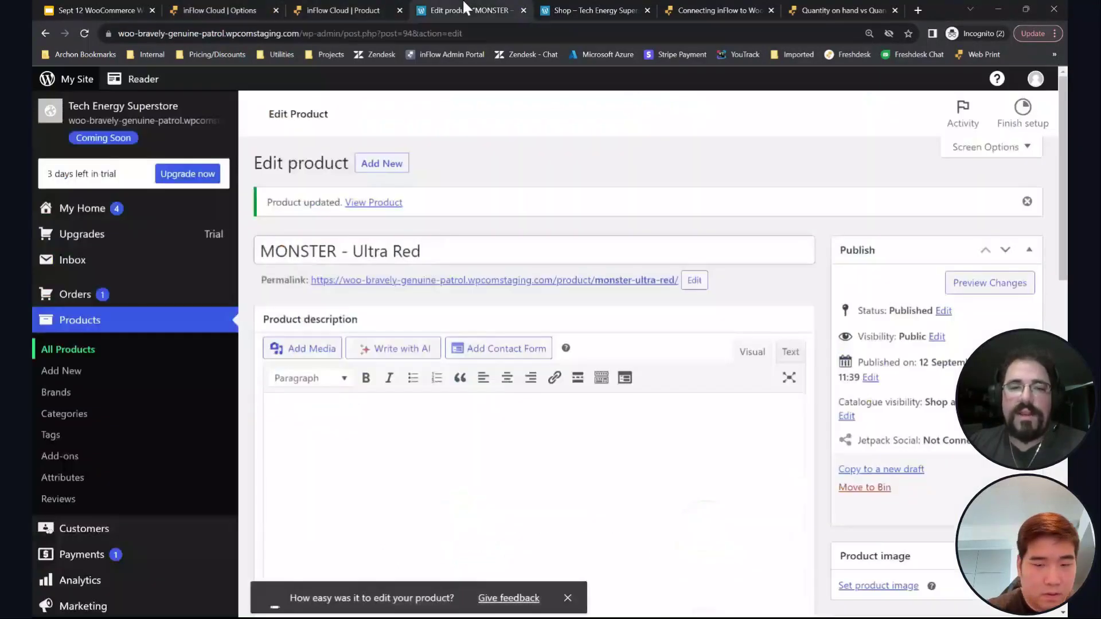
pyautogui.click(91, 335)
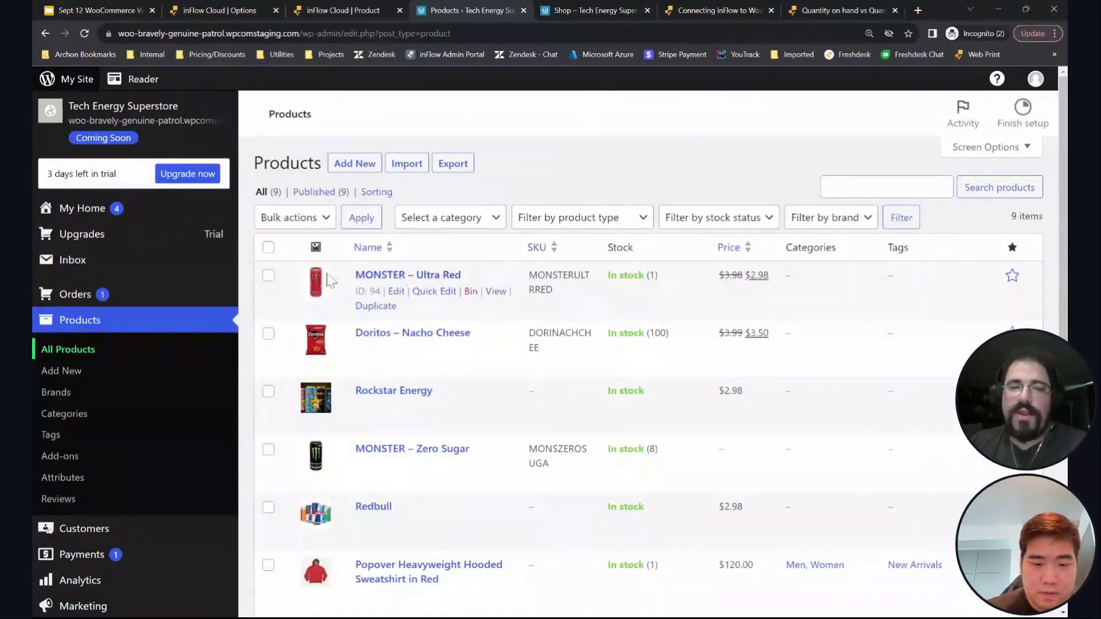
pyautogui.click(401, 275)
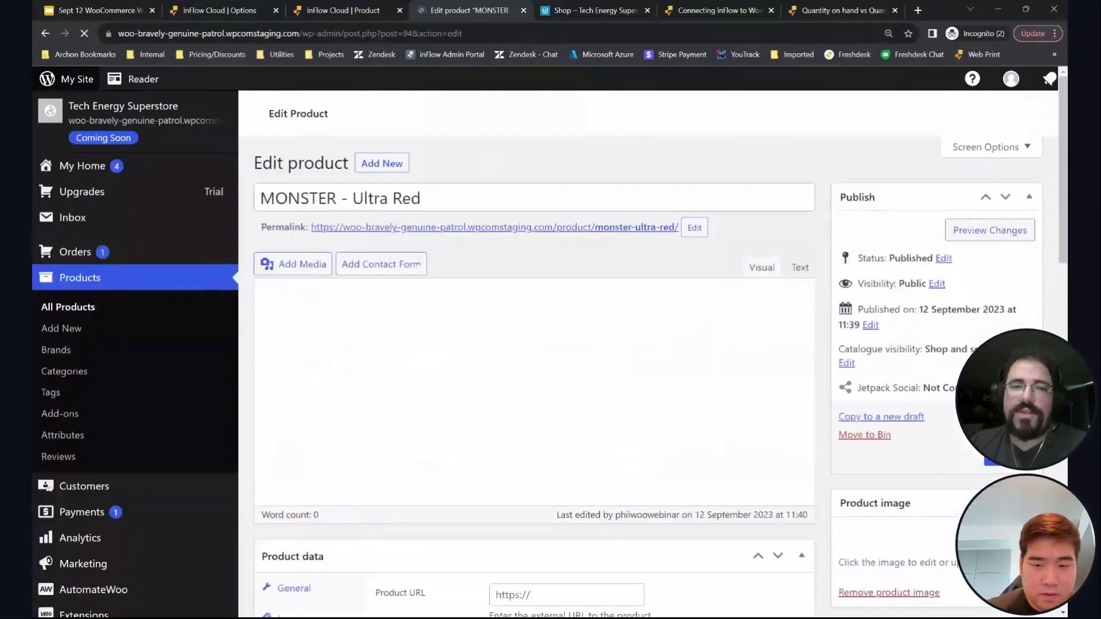
# Step: Compare MONSTER - Ultra Red's normal and sale prices in inFlow with the regular and sale prices in its store listing
pyautogui.click(250, 10)
pyautogui.click(328, 10)
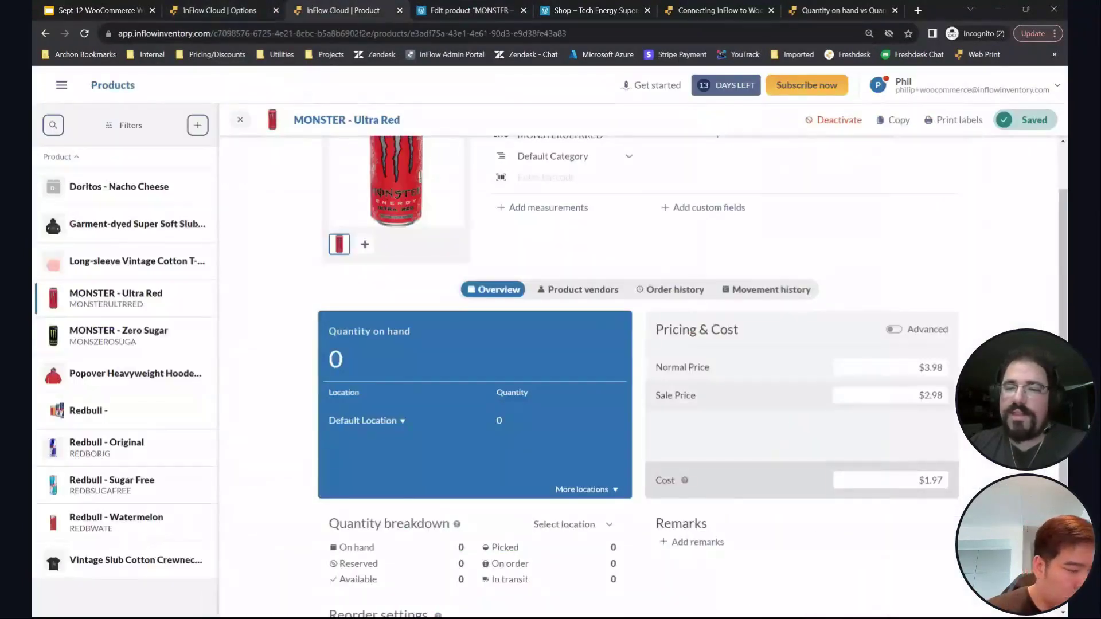
pyautogui.click(890, 367)
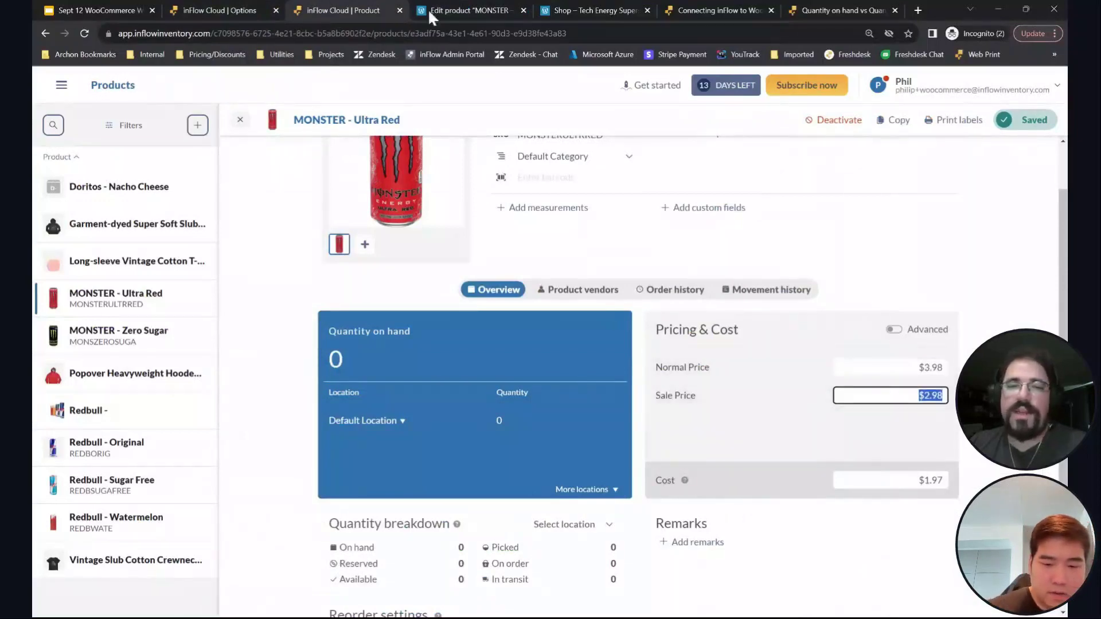
pyautogui.click(599, 9)
pyautogui.click(485, 12)
pyautogui.scroll(-6, 651, 400)
pyautogui.click(533, 363)
pyautogui.click(532, 401)
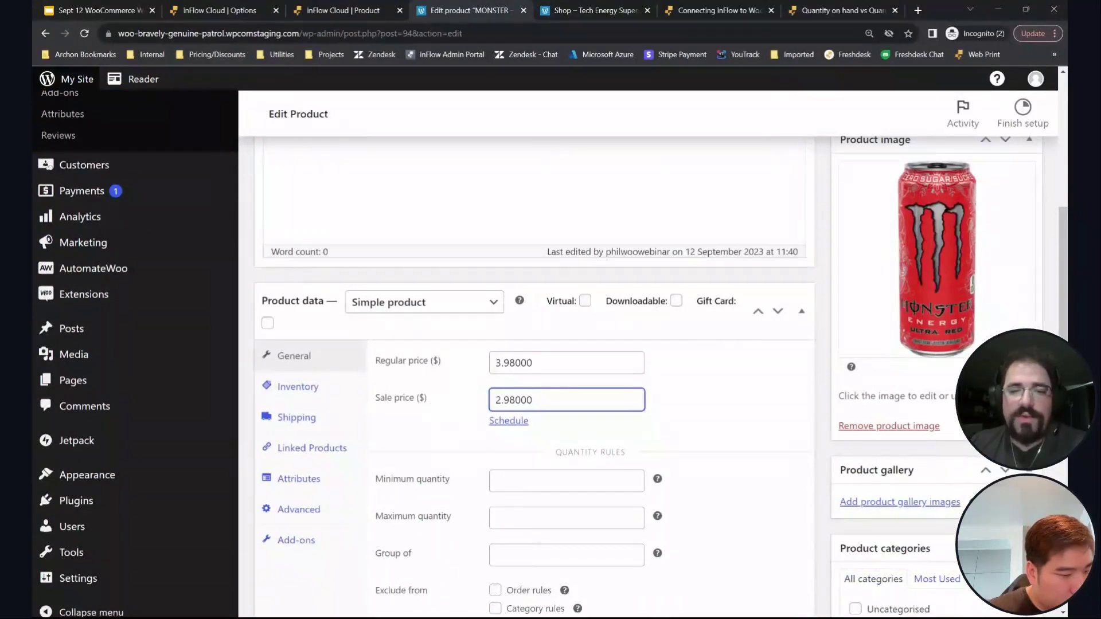
pyautogui.scroll(6, 769, 362)
# Step: Recheck the remaining WooCommerce errors on the integrations page and reload the MONSTER - Ultra Red product page in inFlow
pyautogui.click(335, 9)
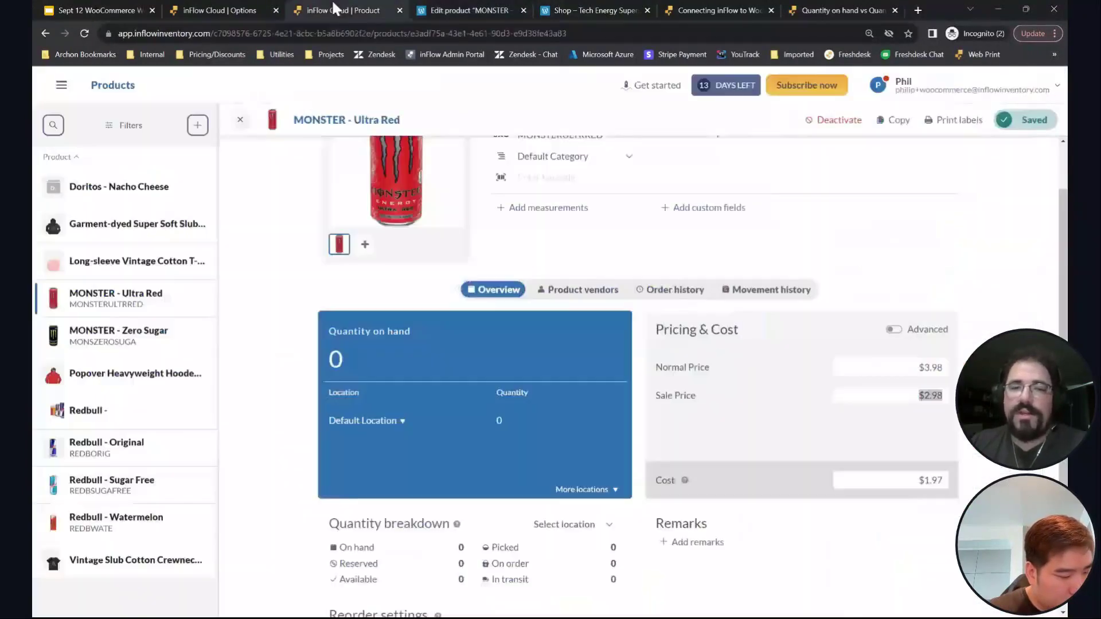
pyautogui.scroll(1, 574, 335)
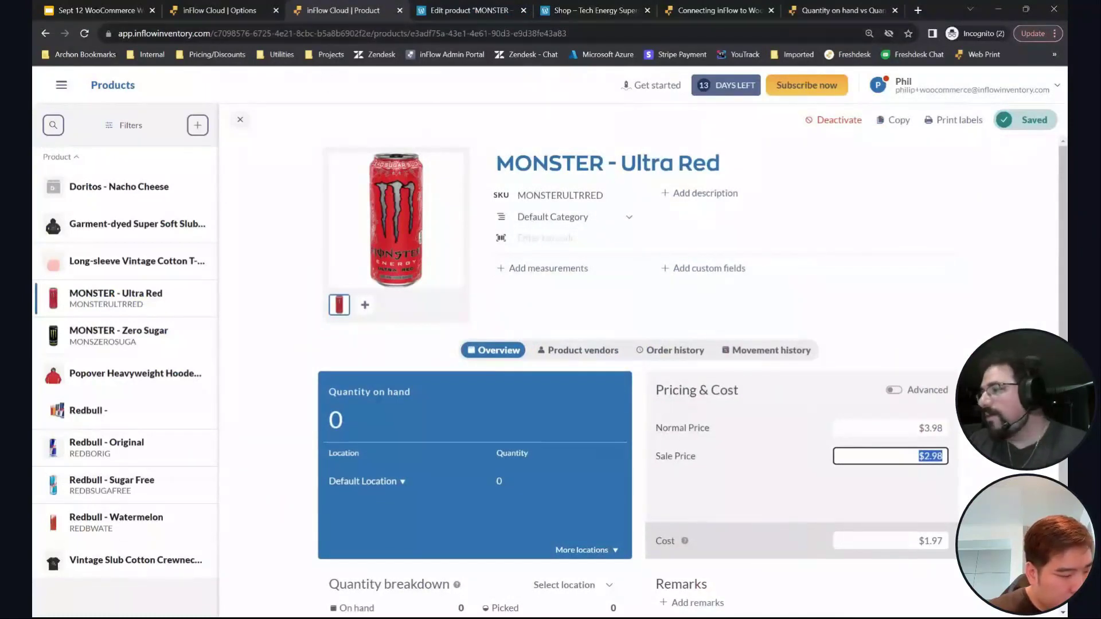
pyautogui.click(195, 7)
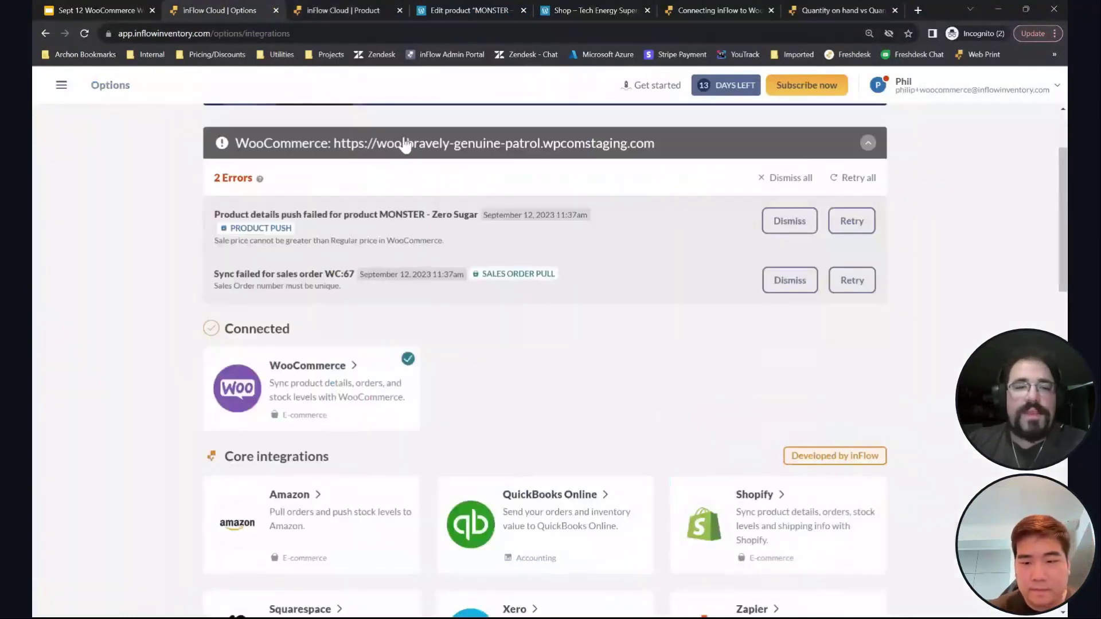
pyautogui.click(343, 10)
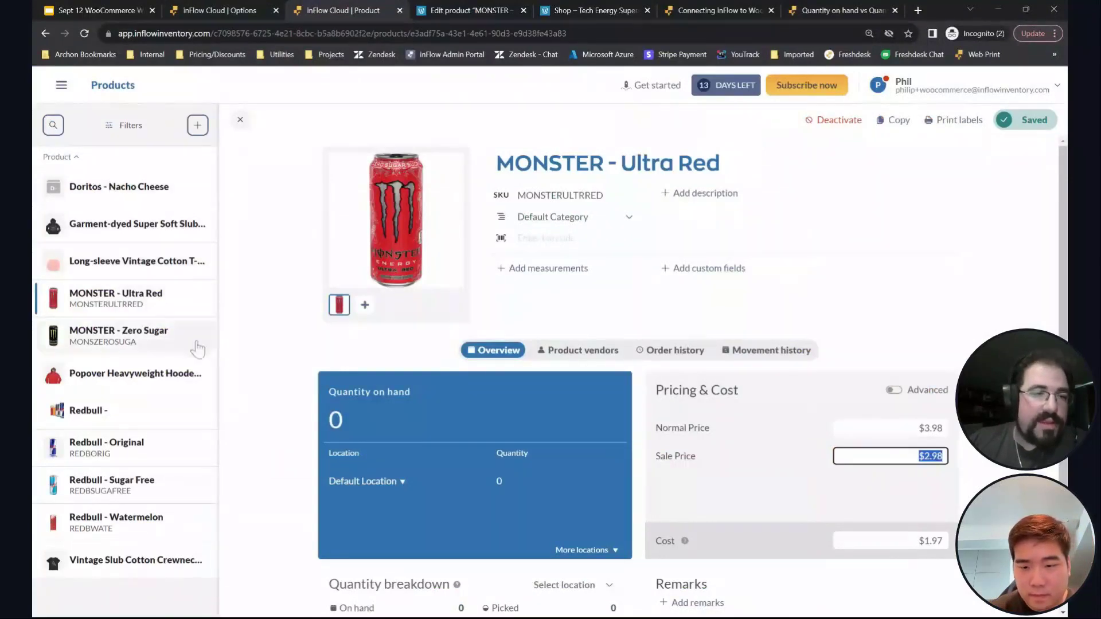
pyautogui.click(85, 33)
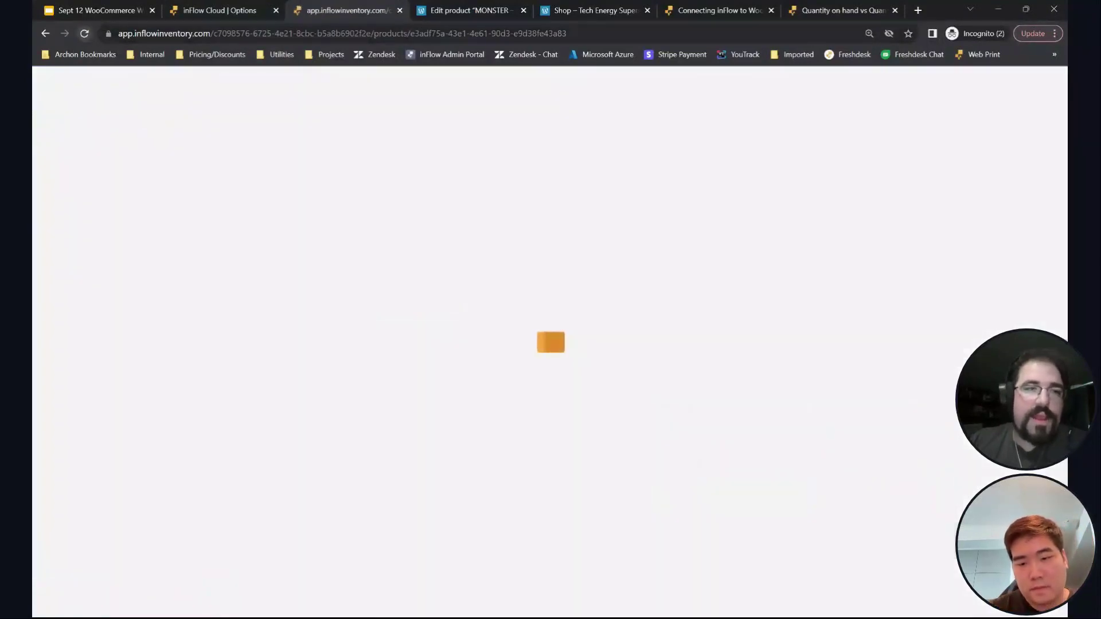
# Step: Open the Rockstar Energy product for editing in the WooCommerce store and display its variations
pyautogui.click(440, 9)
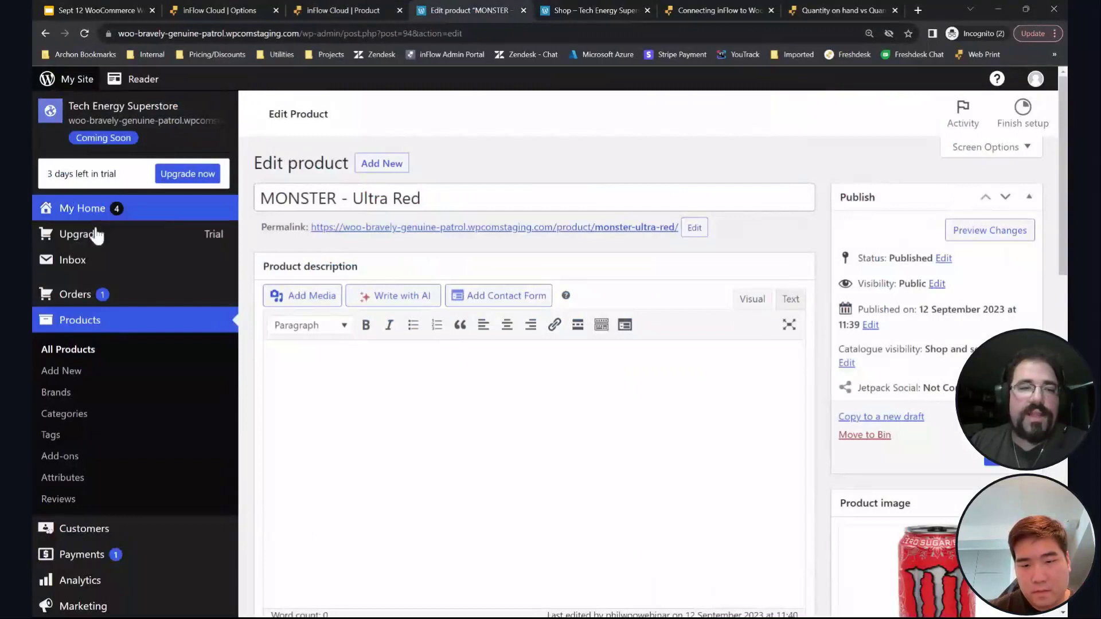
pyautogui.click(79, 320)
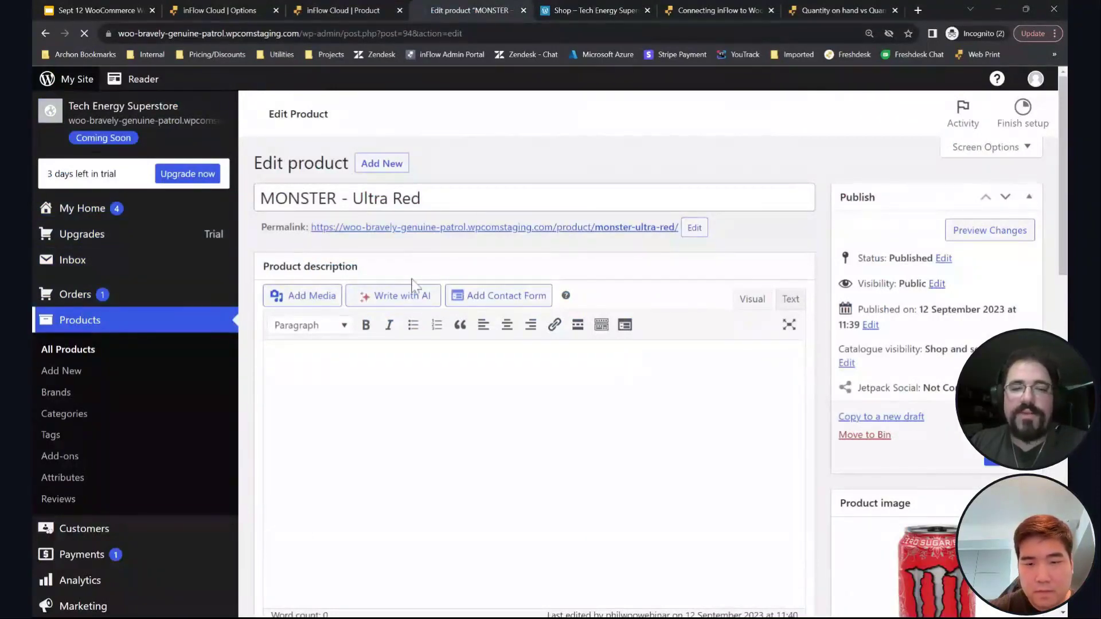
pyautogui.click(389, 394)
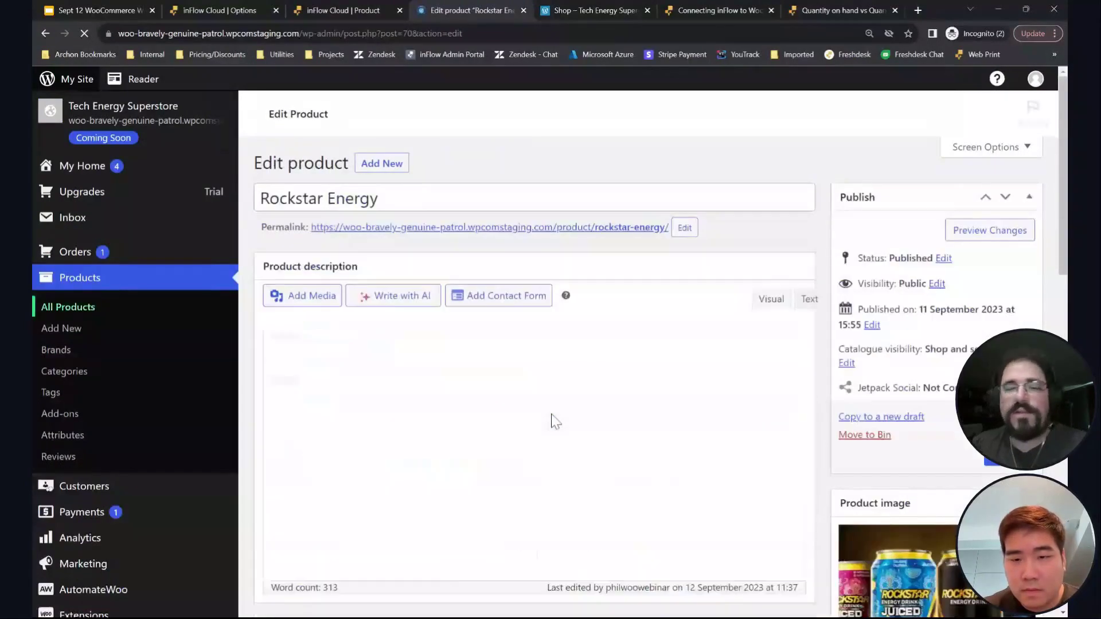
pyautogui.scroll(-4, 533, 373)
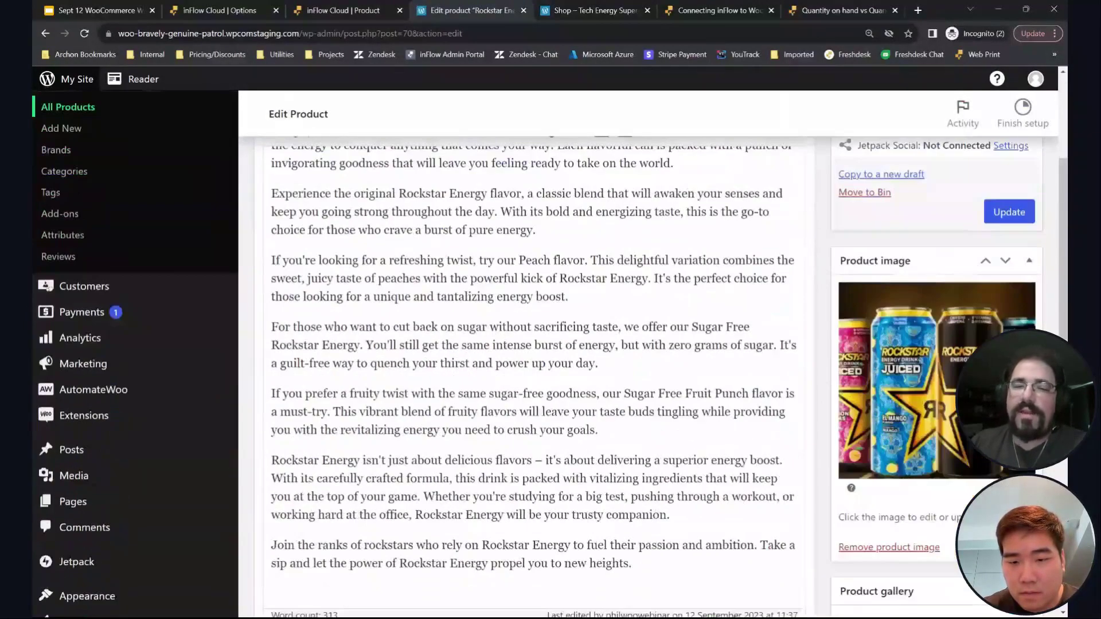
pyautogui.scroll(4, 534, 373)
pyautogui.scroll(-10, 610, 460)
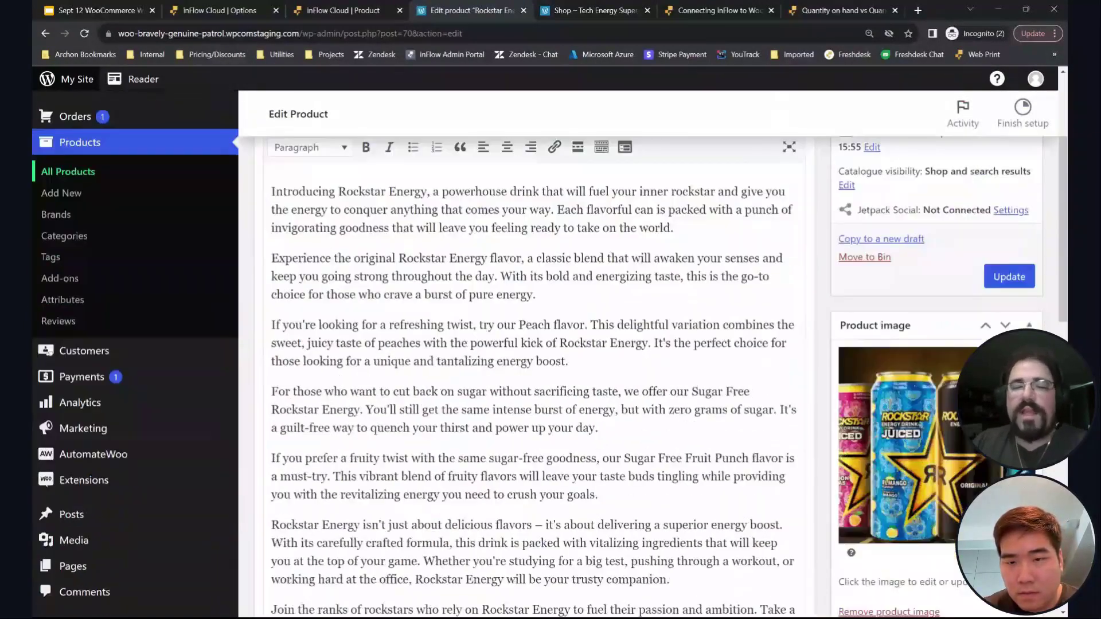
pyautogui.click(304, 414)
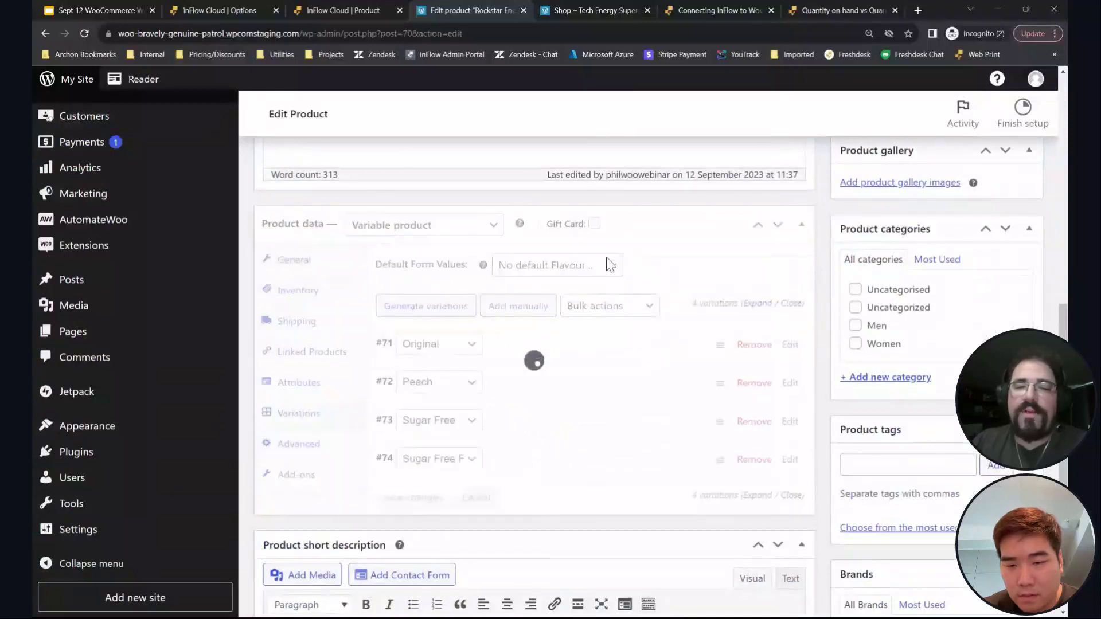
# Step: Review the Original, Peach, Sugar Free and Sugar Free Fruit Punch Rockstar Energy products in inFlow, including their normal prices
pyautogui.click(340, 10)
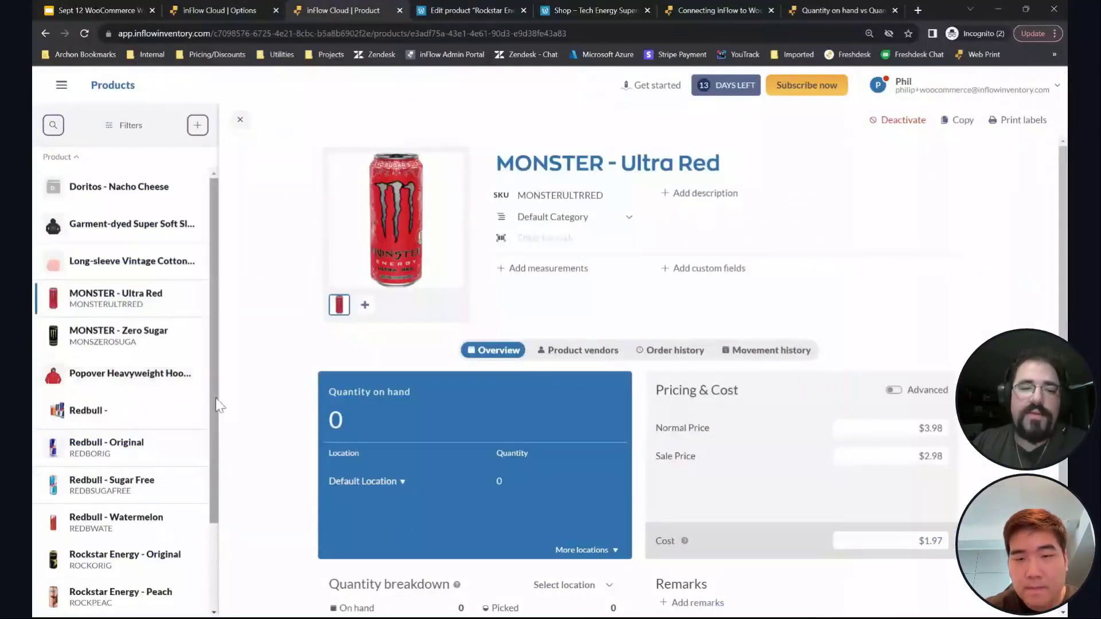
pyautogui.scroll(-2, 81, 473)
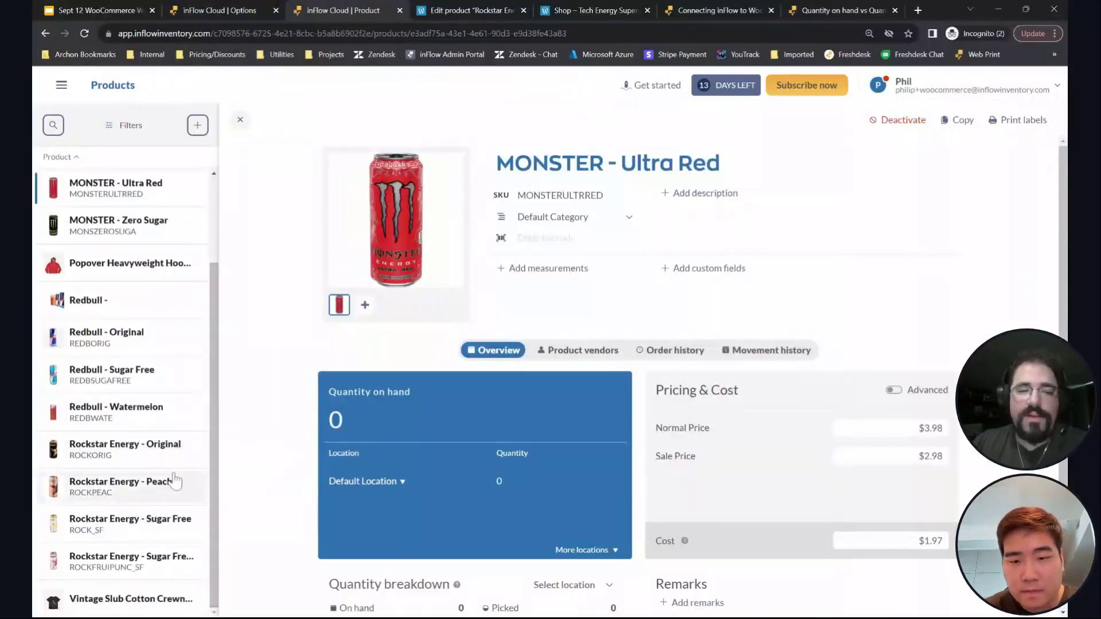
pyautogui.click(119, 453)
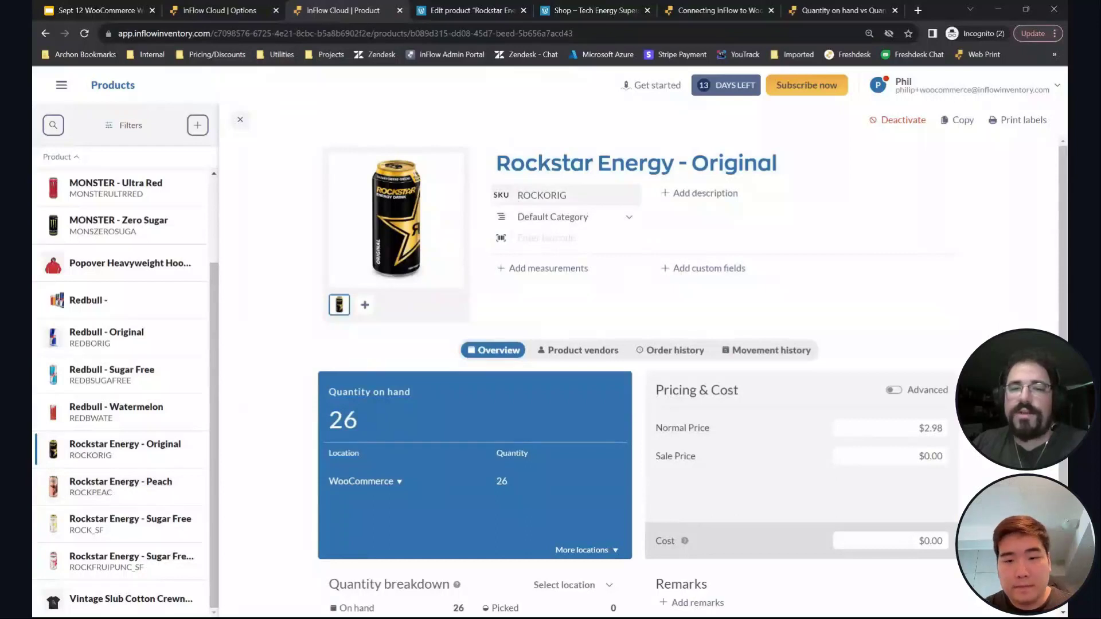
pyautogui.click(918, 428)
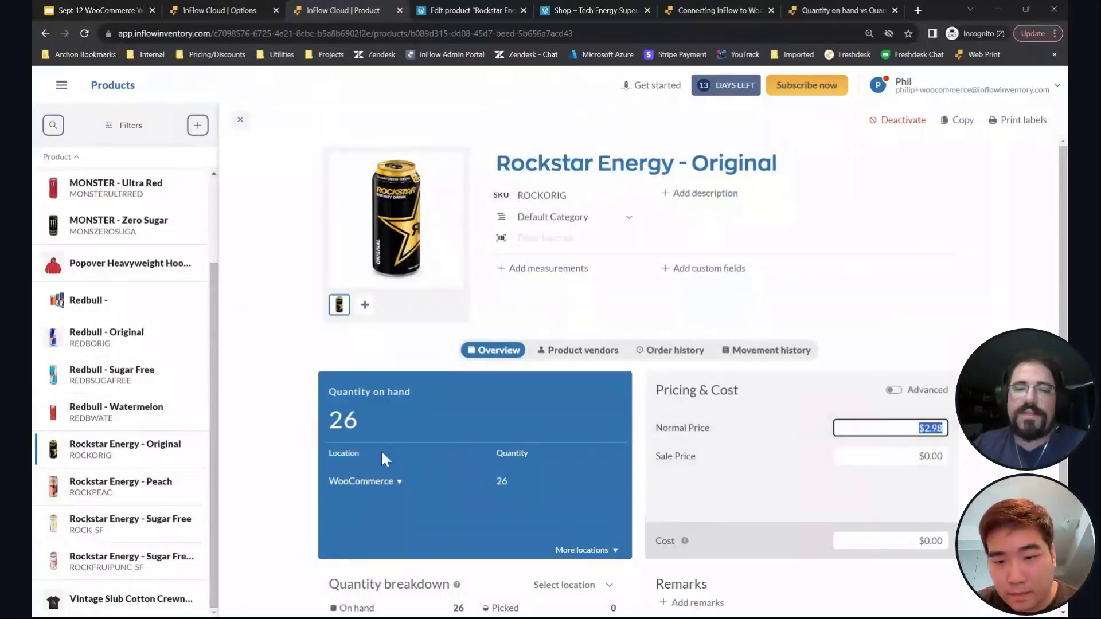
pyautogui.click(123, 488)
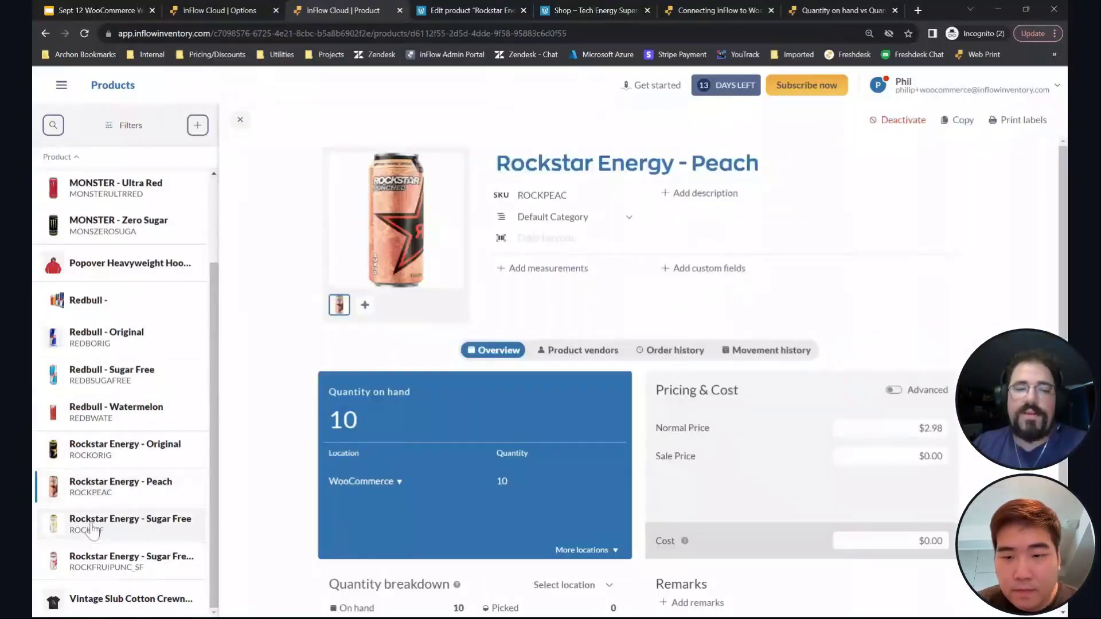
pyautogui.click(177, 516)
pyautogui.click(120, 560)
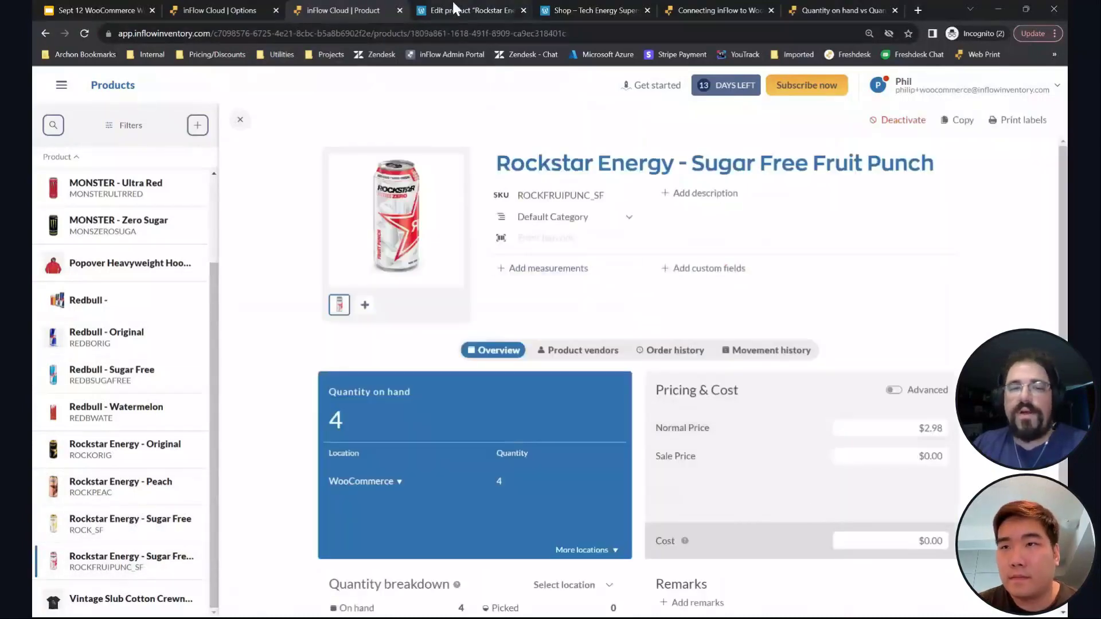
# Step: Inspect the SKU, price and stock settings of Rockstar Energy's Original variation in WooCommerce, and collapse it again
pyautogui.click(468, 10)
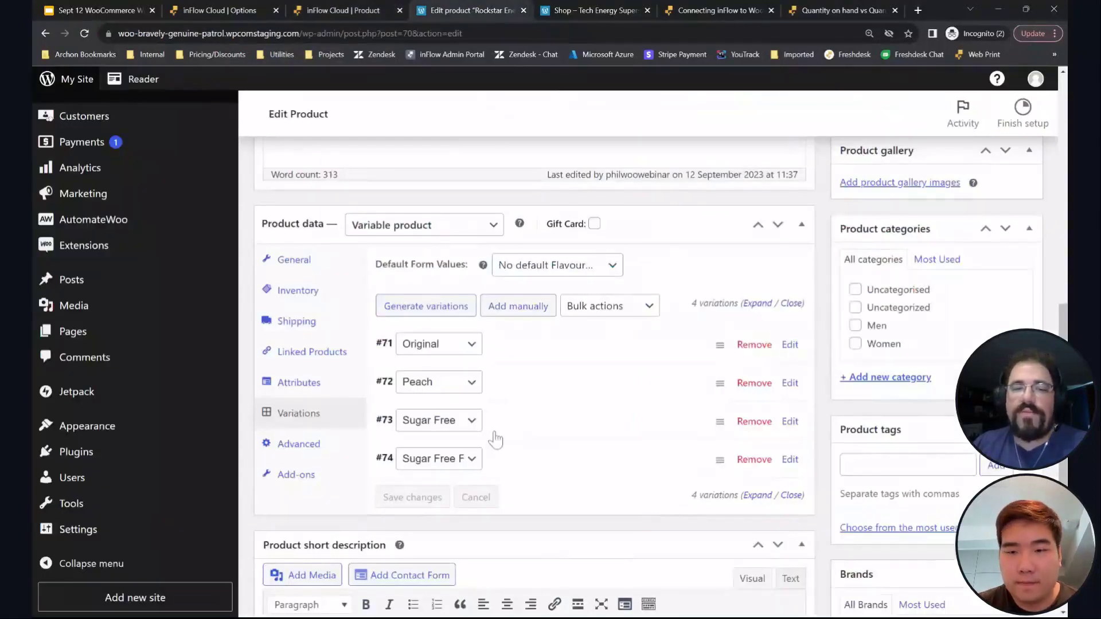
pyautogui.click(559, 349)
pyautogui.scroll(-4, 560, 339)
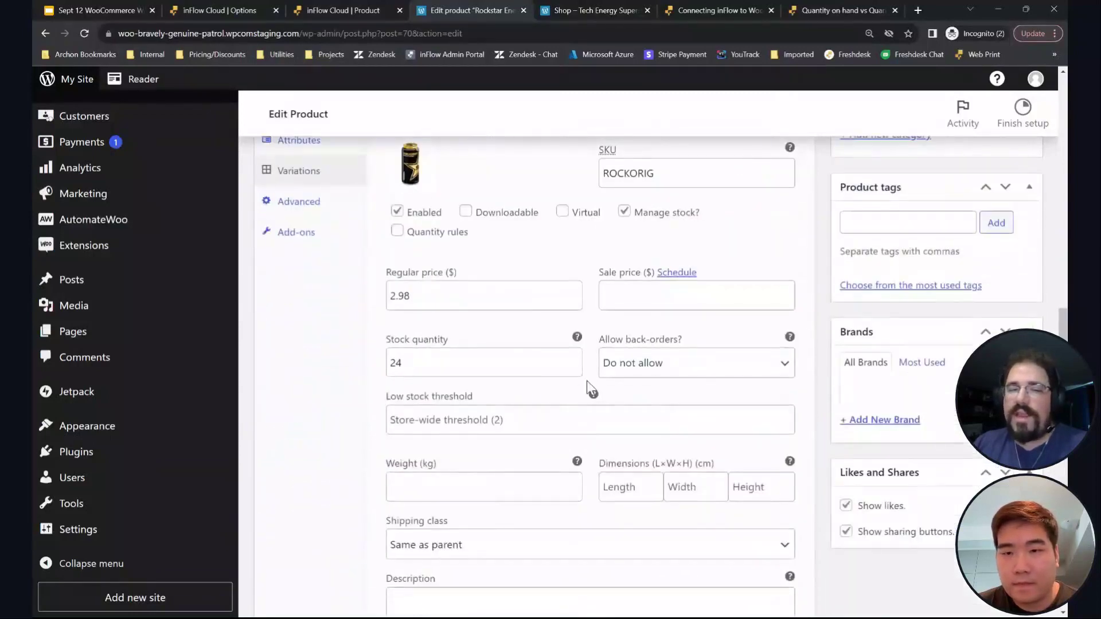
pyautogui.scroll(6, 591, 390)
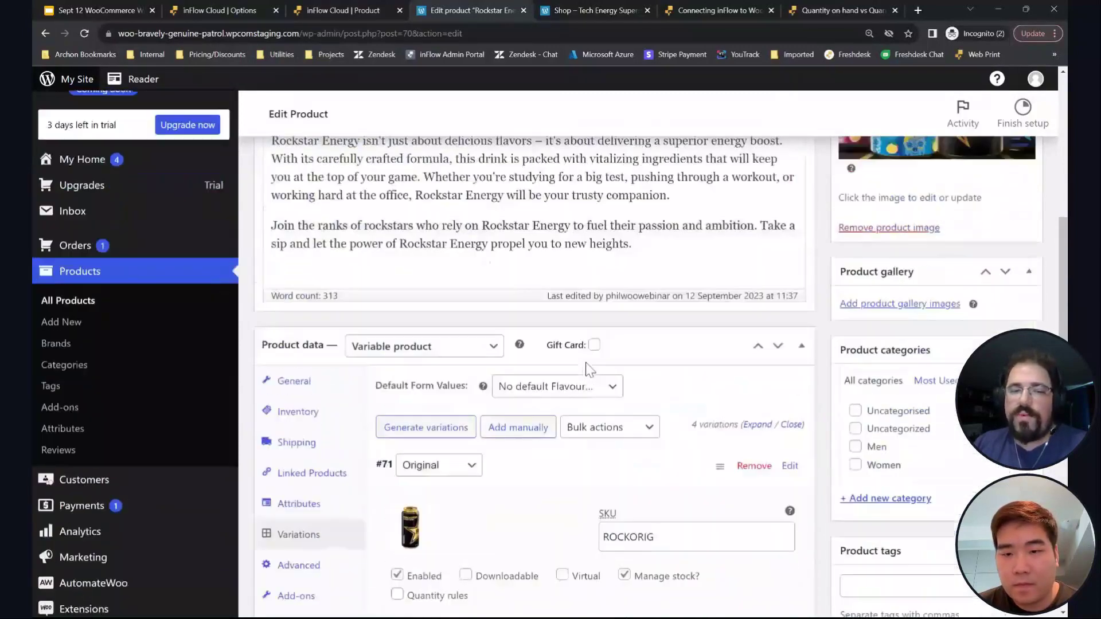
pyautogui.click(548, 484)
pyautogui.scroll(-5, 671, 506)
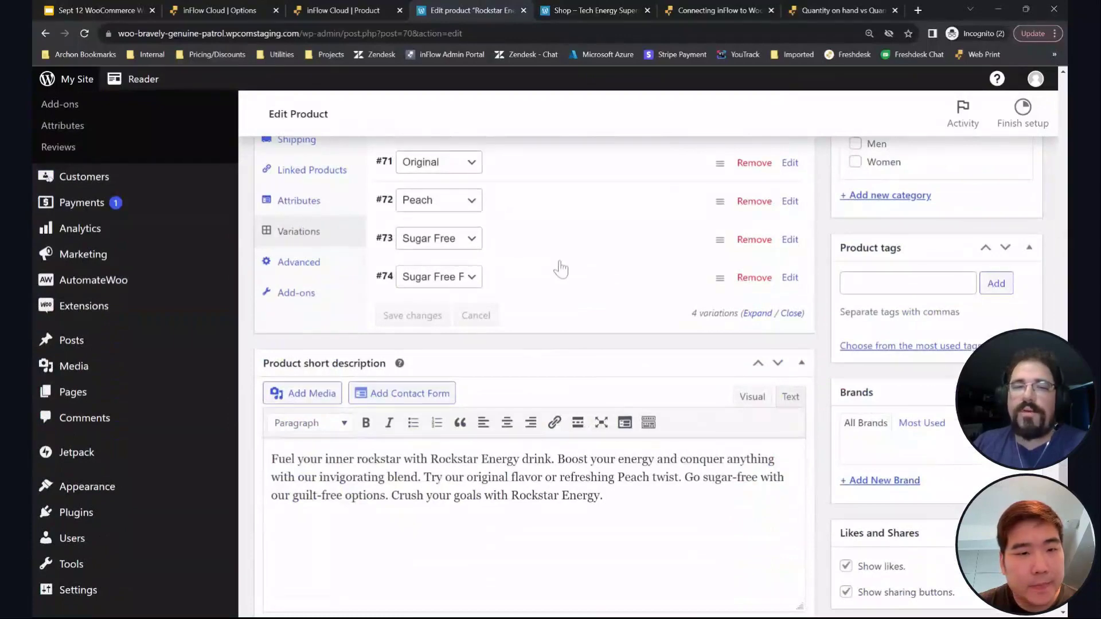
# Step: Return to inFlow and list all sales orders to check which WooCommerce orders were pulled
pyautogui.click(250, 8)
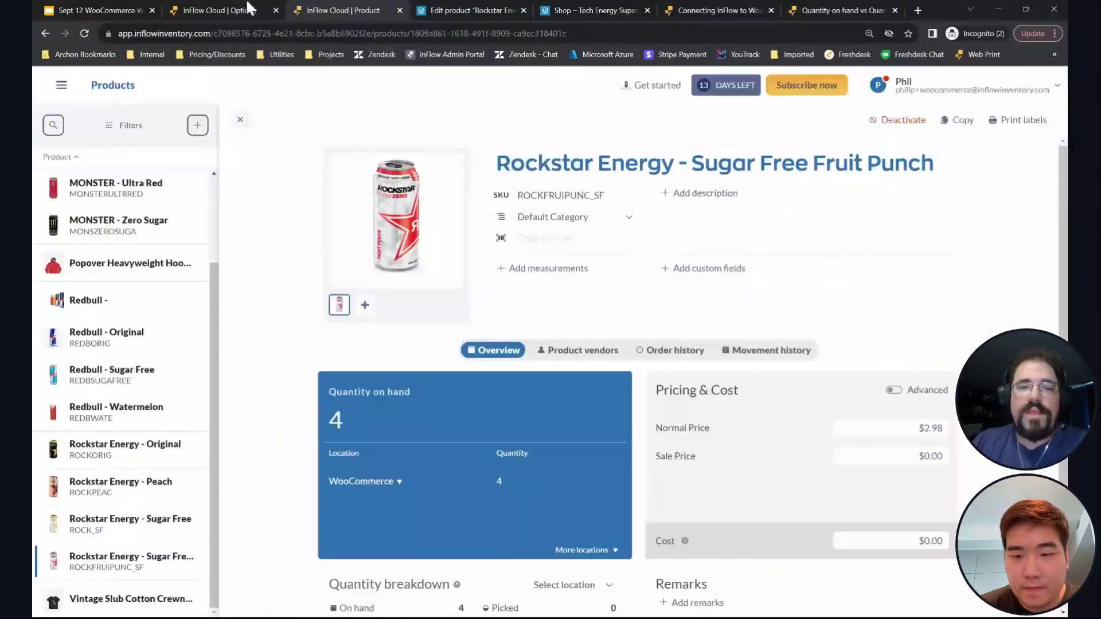
pyautogui.click(250, 8)
pyautogui.click(61, 85)
pyautogui.click(123, 364)
pyautogui.click(601, 125)
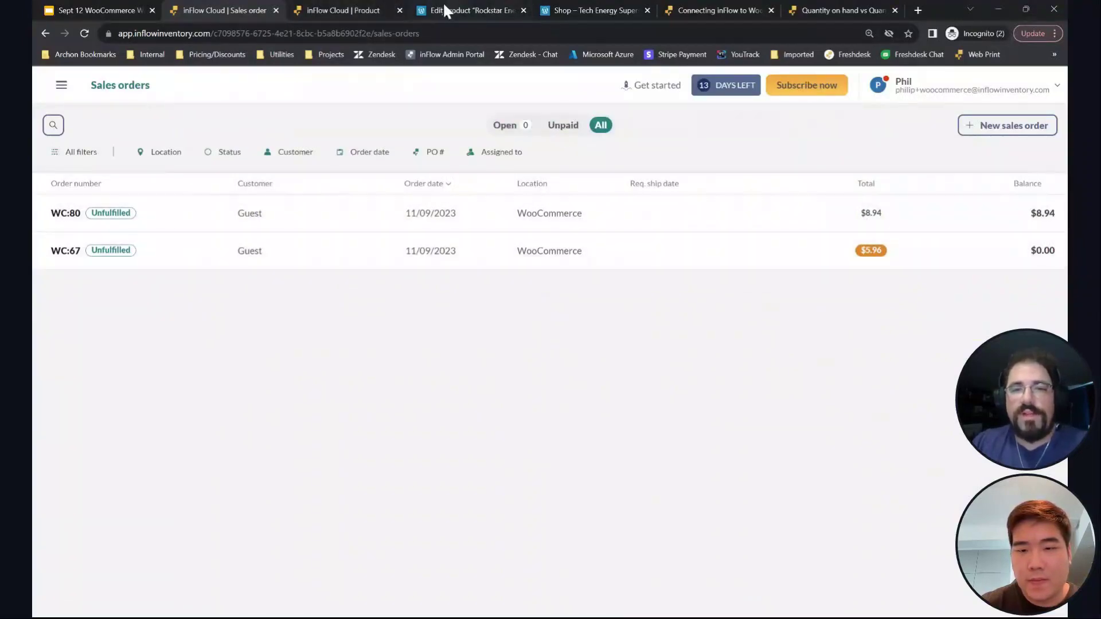
# Step: Open the integrations page and examine the sync error for sales order WC:67
pyautogui.click(913, 89)
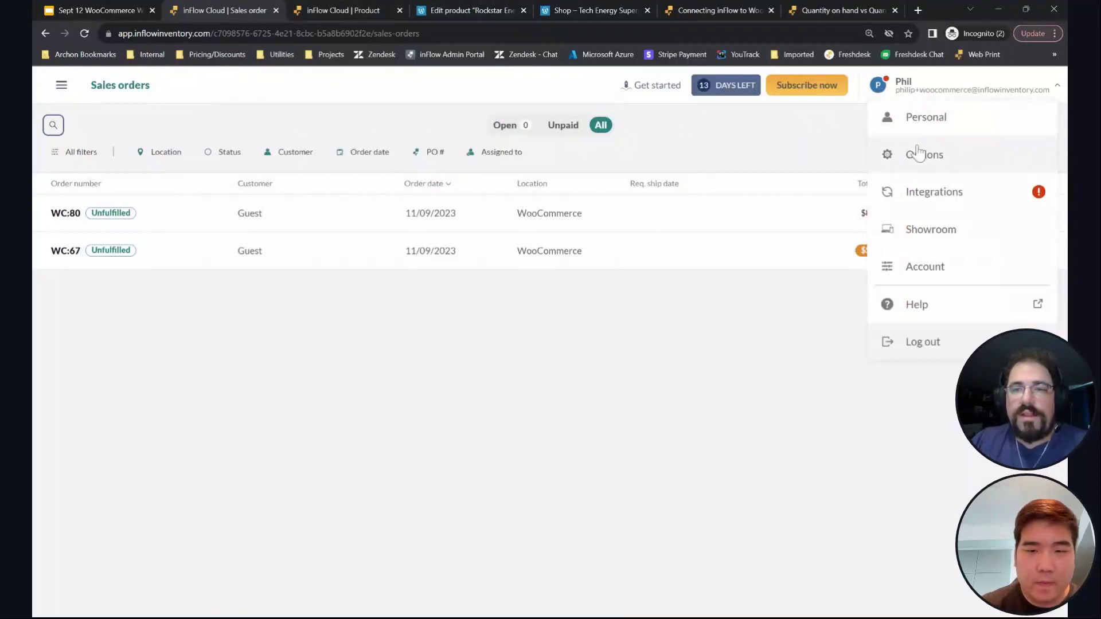
pyautogui.click(917, 189)
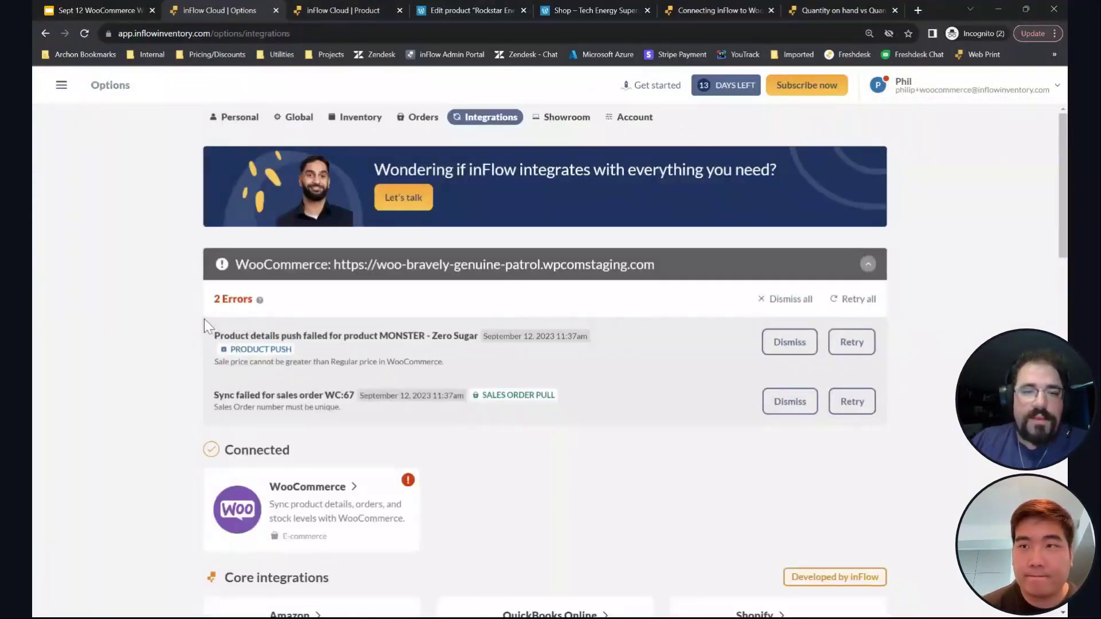
pyautogui.scroll(-1, 208, 320)
pyautogui.moveTo(234, 346); pyautogui.dragTo(171, 348)
pyautogui.click(356, 357)
pyautogui.click(344, 353)
pyautogui.moveTo(354, 351); pyautogui.dragTo(214, 356)
pyautogui.click(231, 354)
pyautogui.click(311, 7)
pyautogui.click(224, 8)
# Step: Open sales order WC:67 from the full order list, rename it WC:67A and save it
pyautogui.click(62, 87)
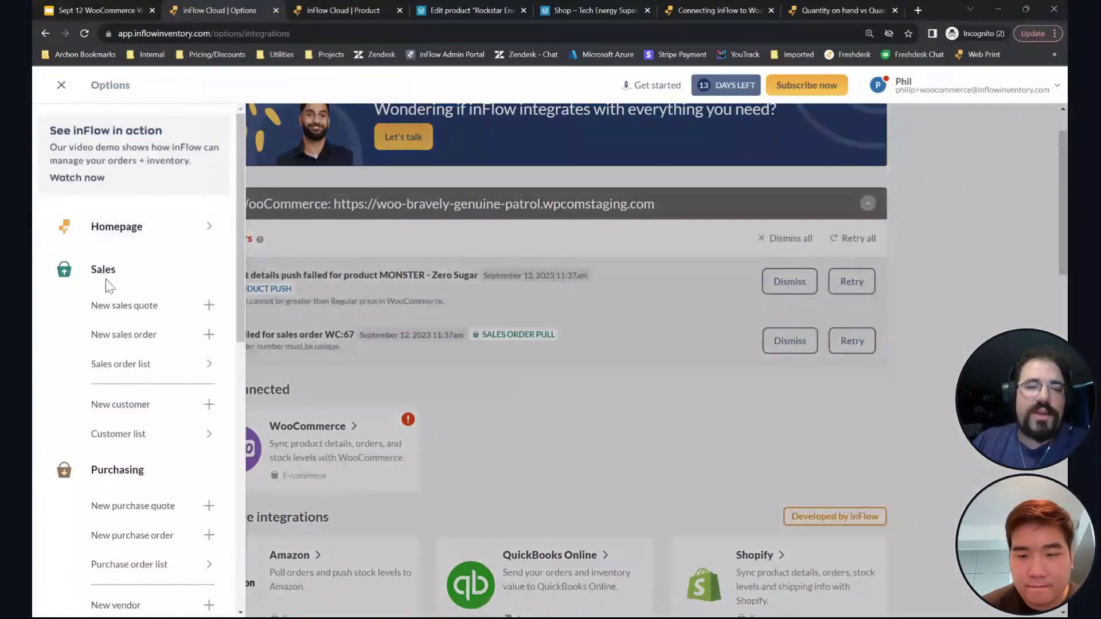
pyautogui.click(119, 364)
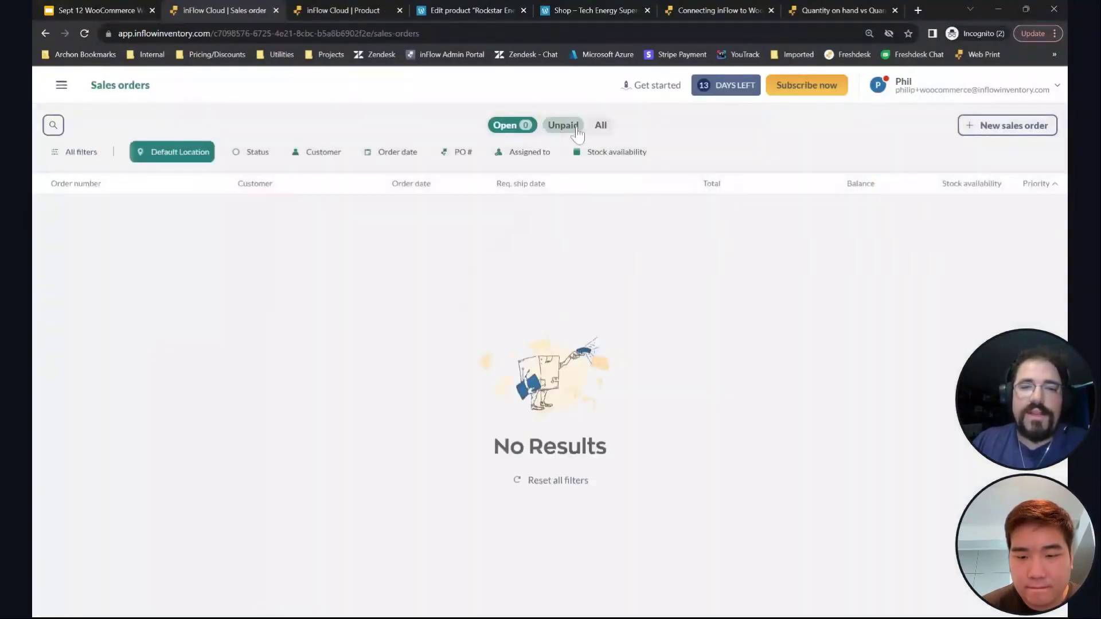
pyautogui.click(600, 125)
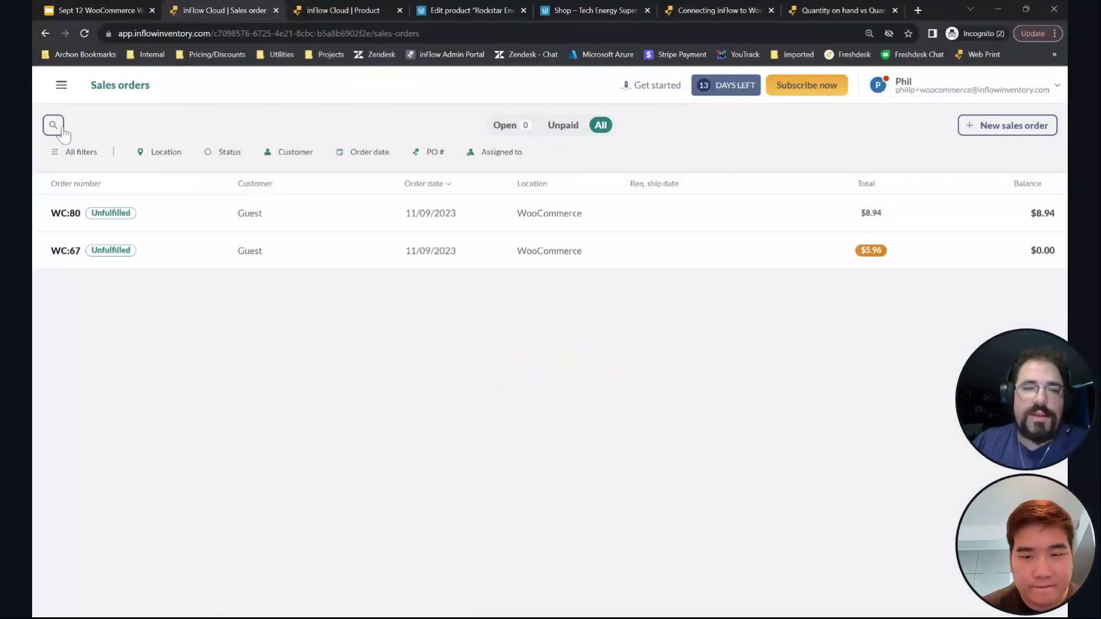
pyautogui.click(157, 252)
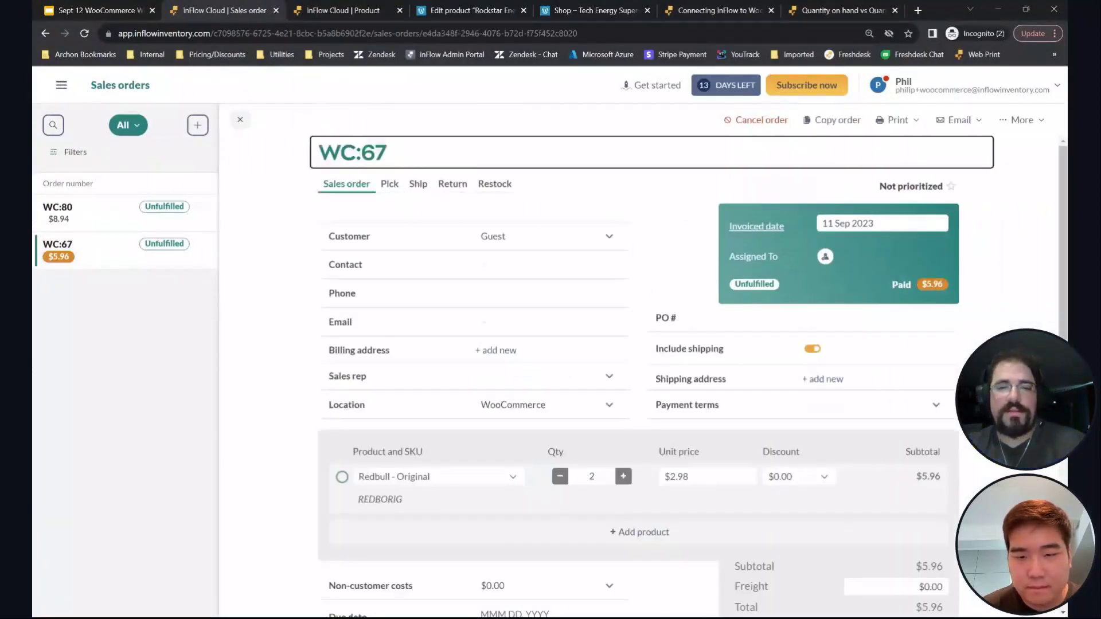
pyautogui.write('A')
pyautogui.click(1013, 120)
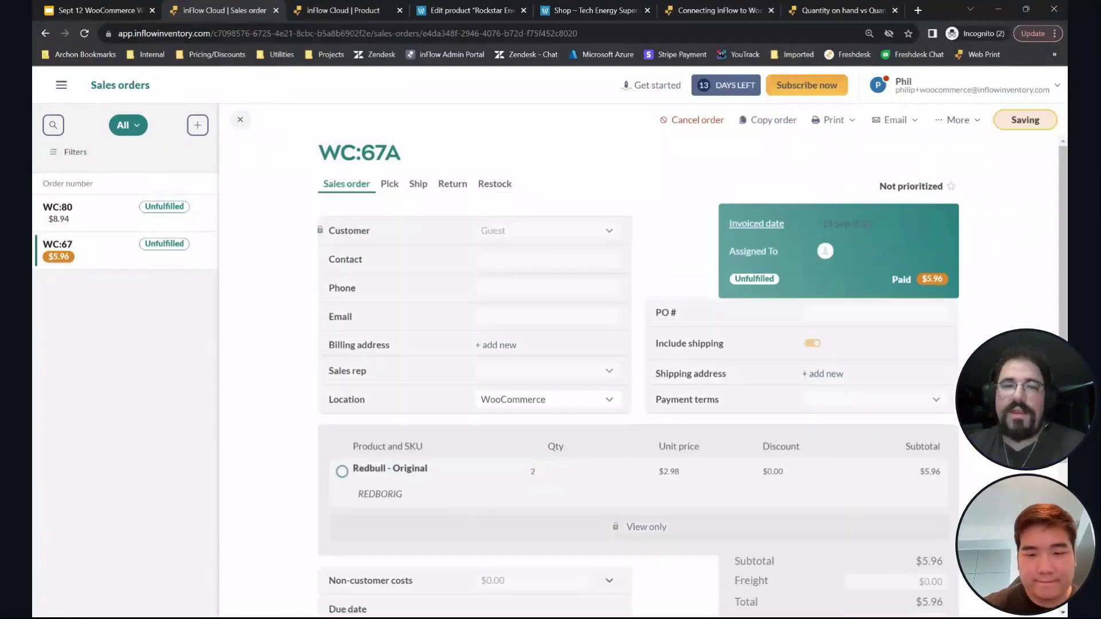
# Step: Retry the failed sales order pull for WC:67 on the integrations page
pyautogui.click(405, 13)
pyautogui.click(256, 8)
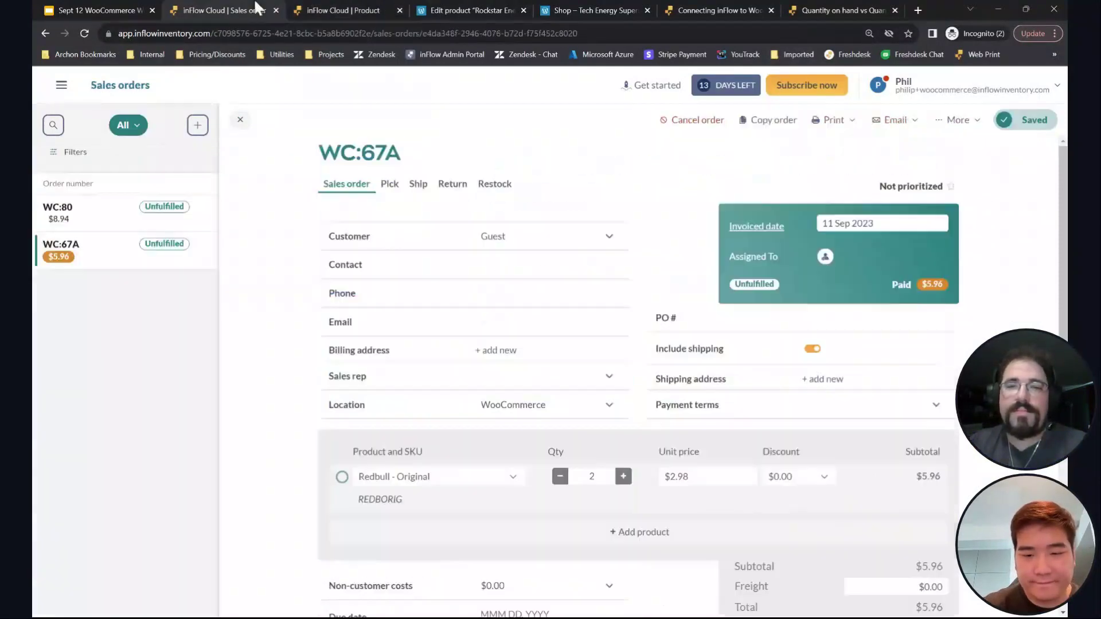
pyautogui.click(975, 85)
pyautogui.click(973, 186)
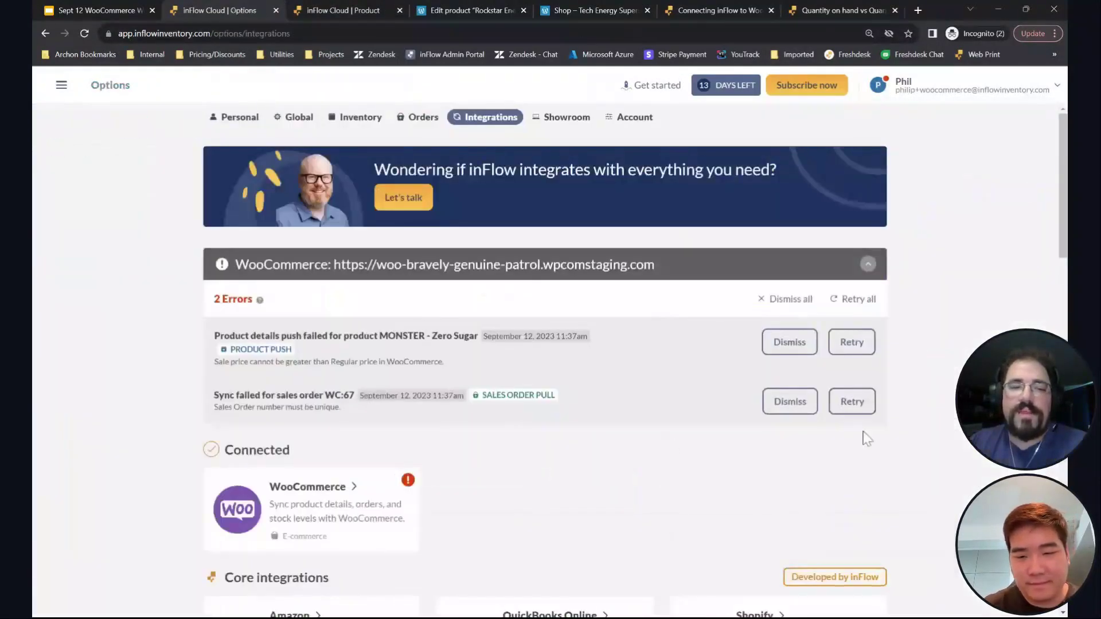
pyautogui.click(847, 400)
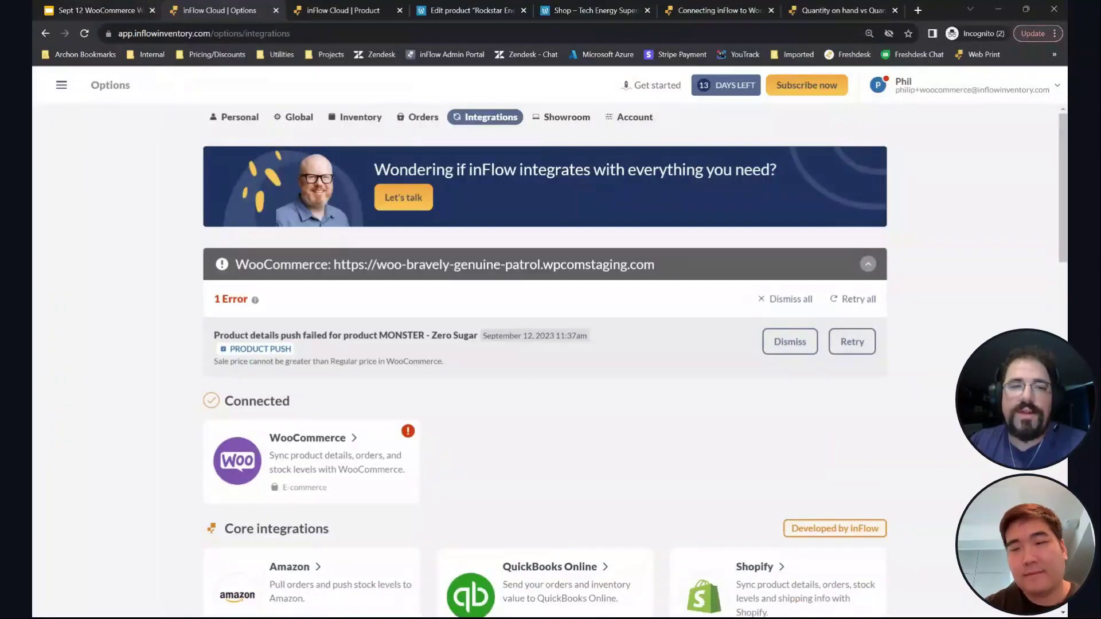
# Step: List all sales orders again and review the details of the newly pulled order WC:67
pyautogui.click(62, 85)
pyautogui.click(120, 361)
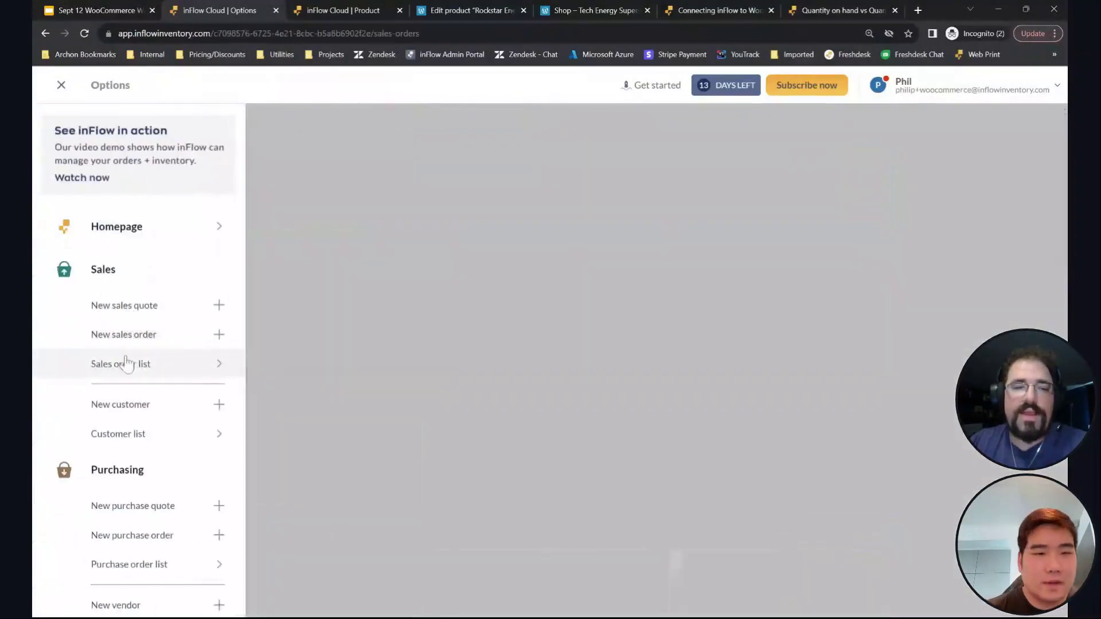
pyautogui.click(600, 124)
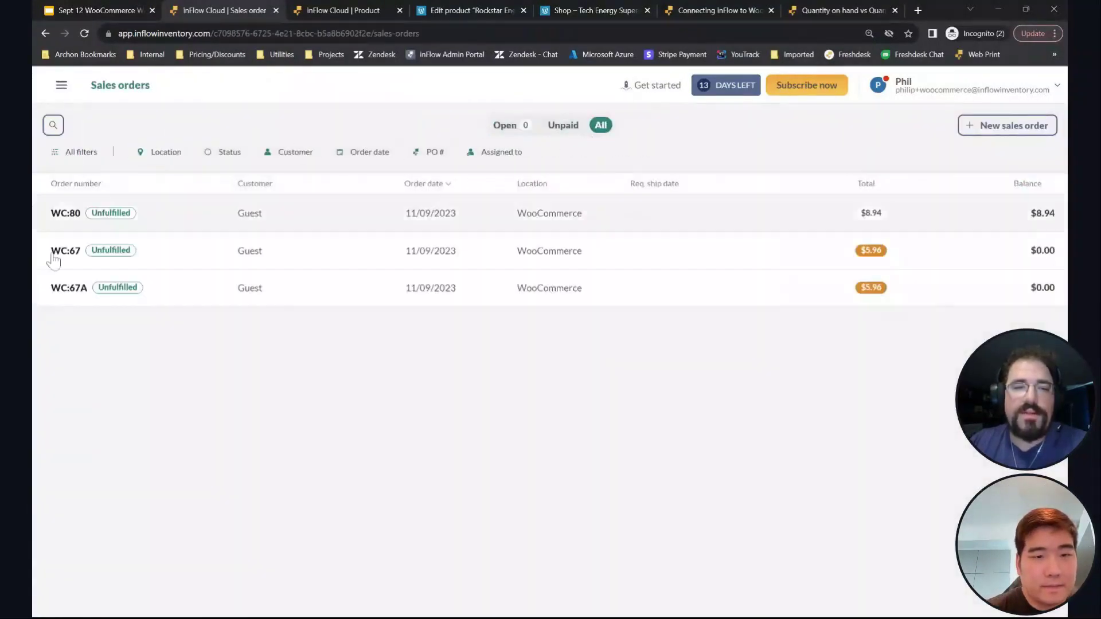
pyautogui.click(314, 254)
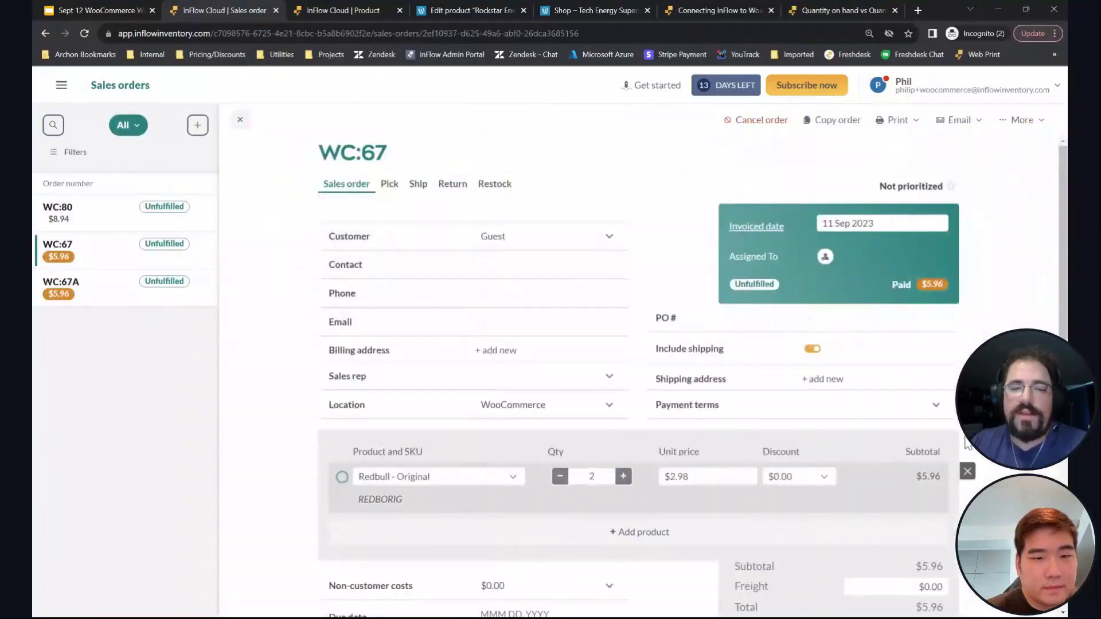
pyautogui.scroll(-5, 956, 429)
pyautogui.scroll(5, 957, 429)
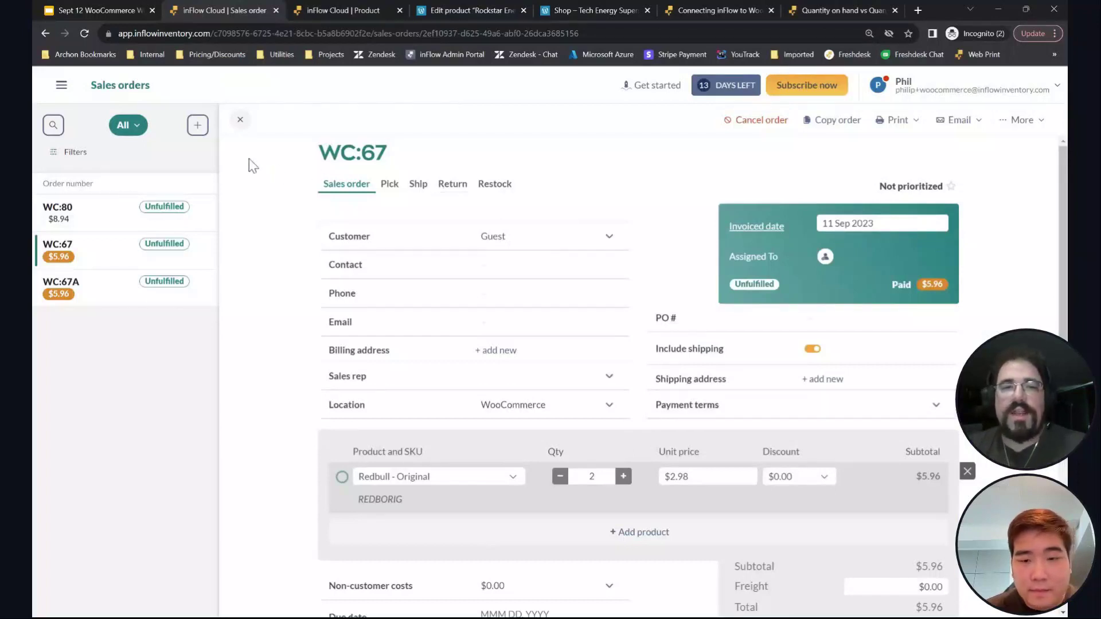
# Step: Switch to the Google Slides webinar presentation and advance from the Demo slide to How Orders Sync
pyautogui.click(325, 8)
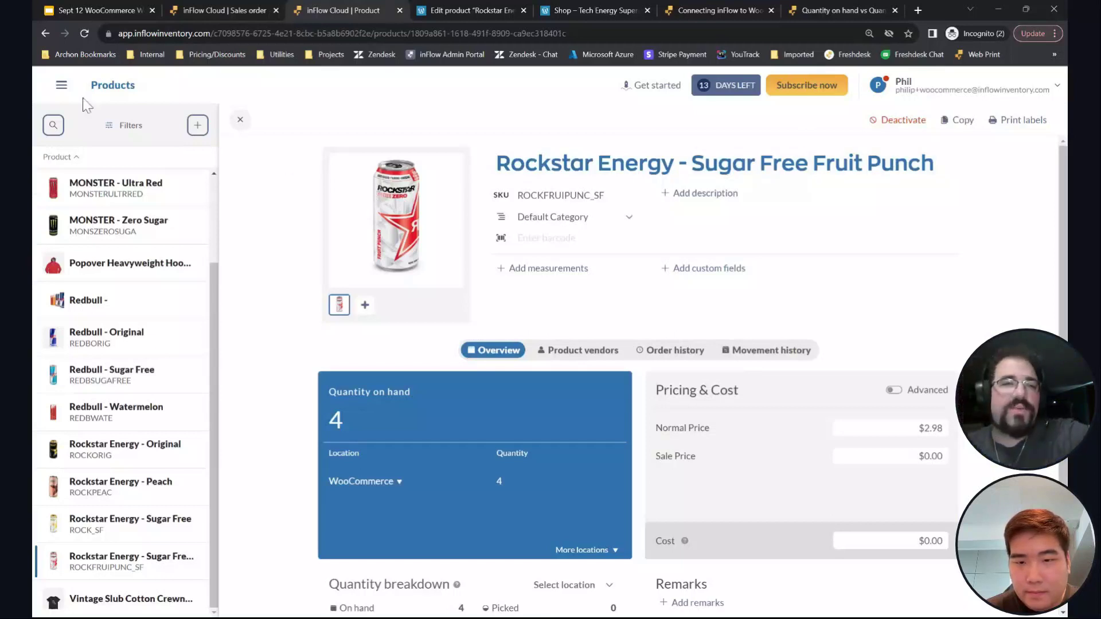
pyautogui.click(113, 7)
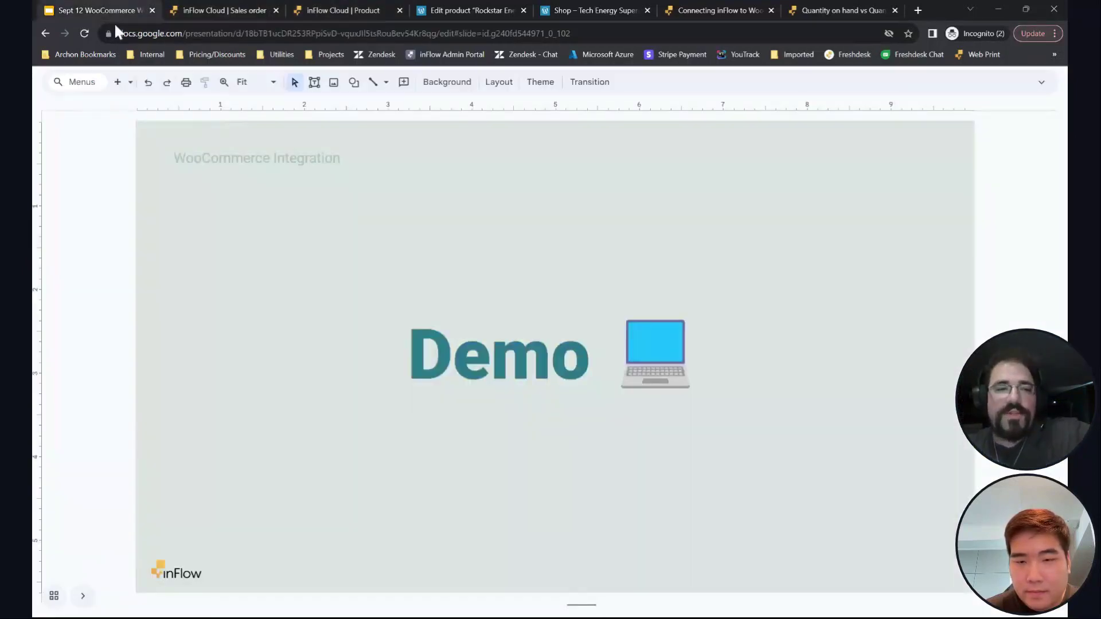
pyautogui.press('Down')
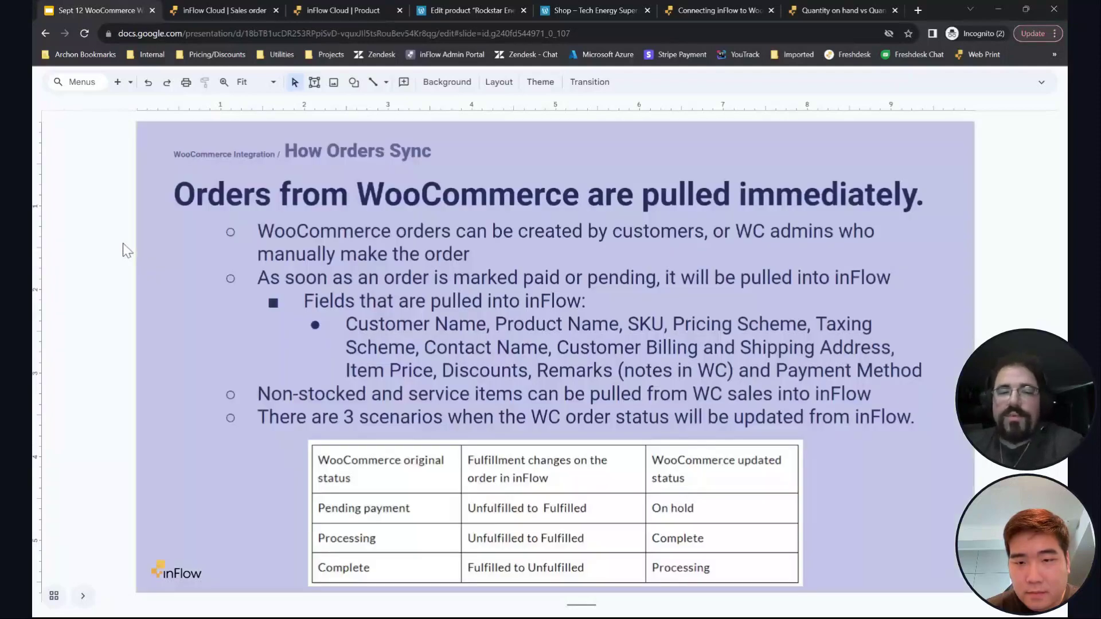
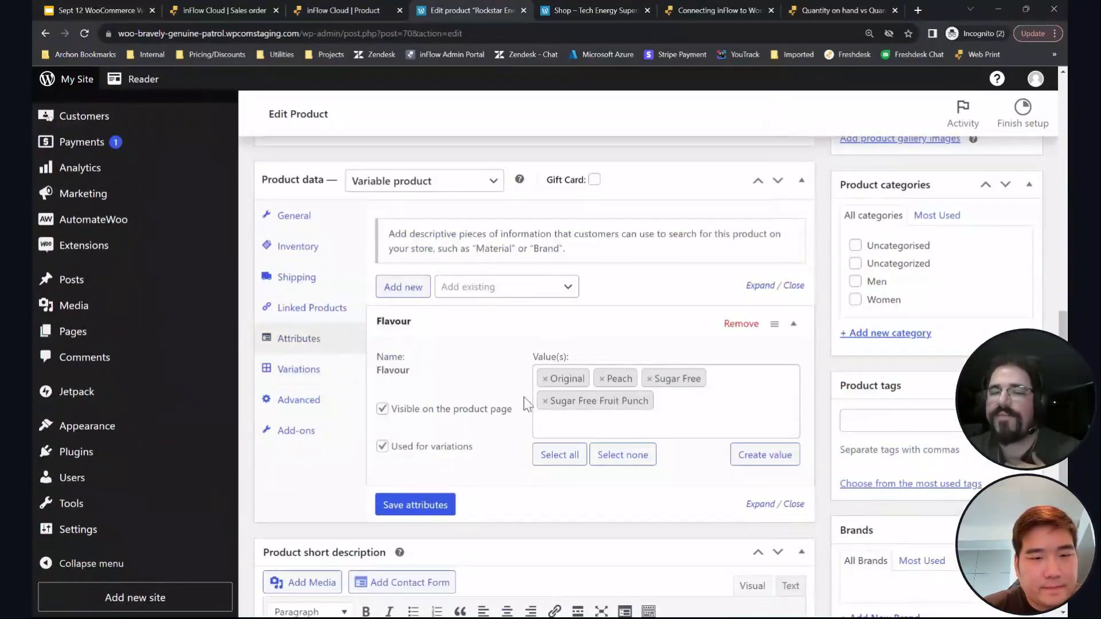
# Step: Show the variations of the Rockstar Energy product and point out the parent product's name
pyautogui.click(297, 370)
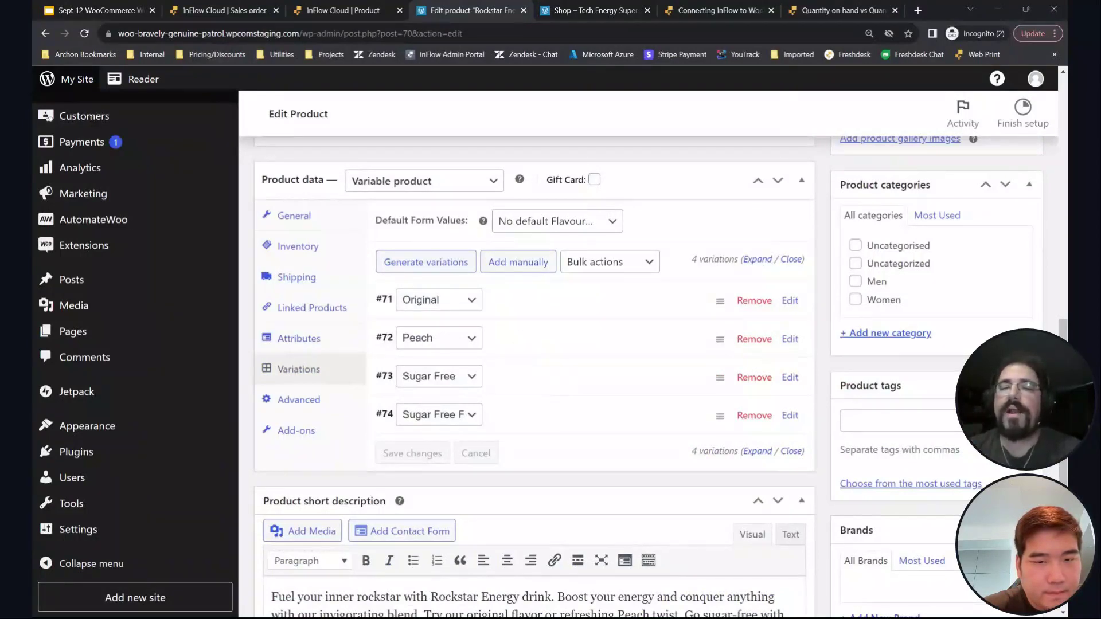
pyautogui.scroll(15, 599, 369)
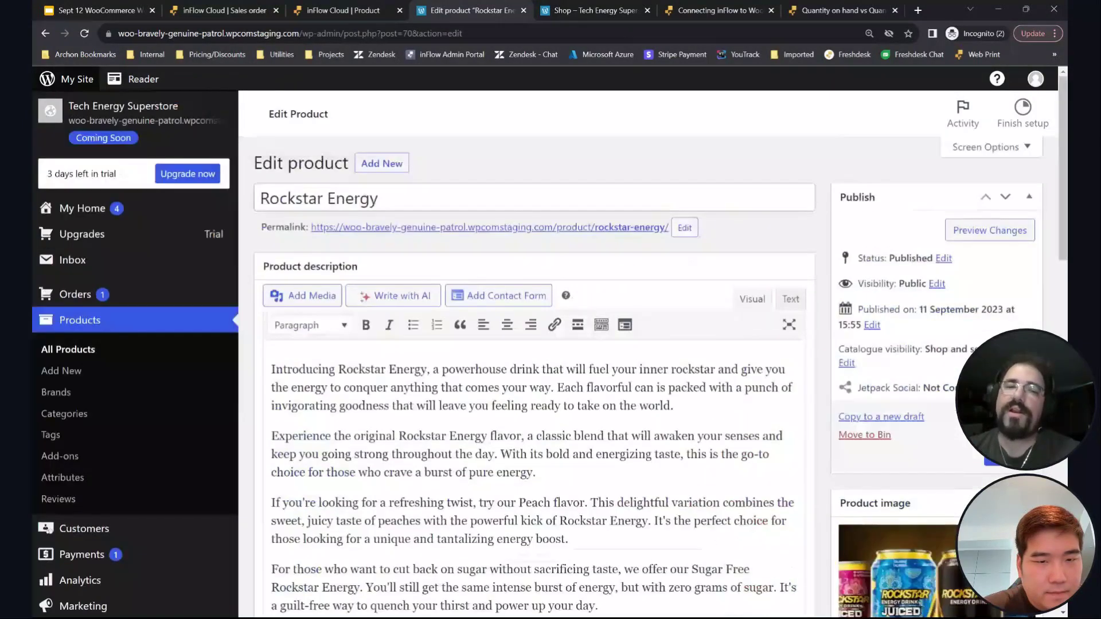
pyautogui.click(421, 198)
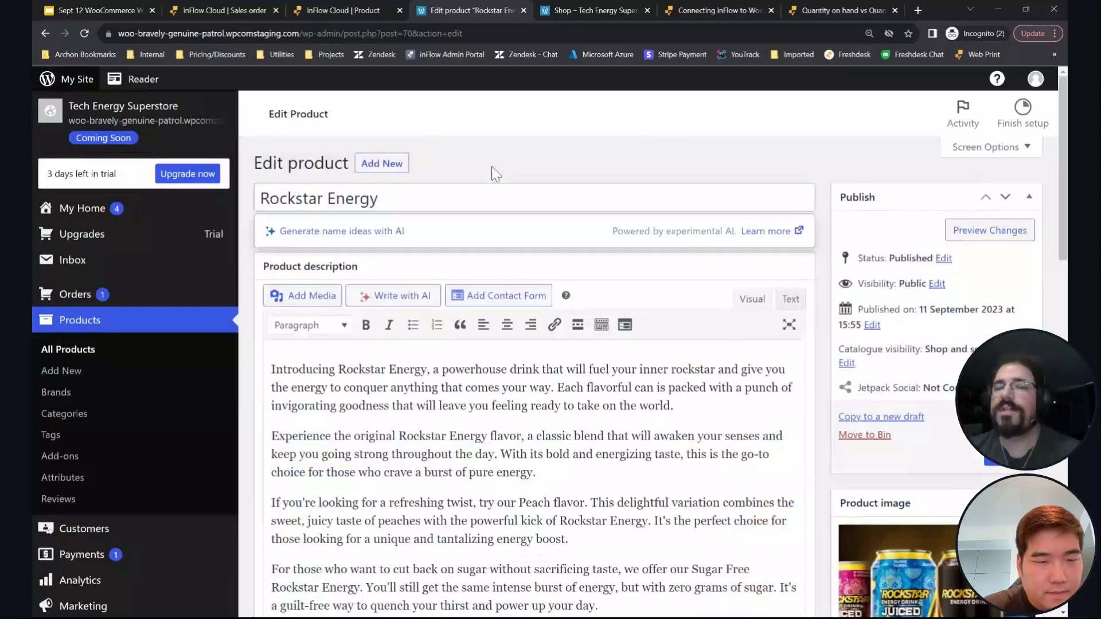
pyautogui.scroll(-15, 453, 402)
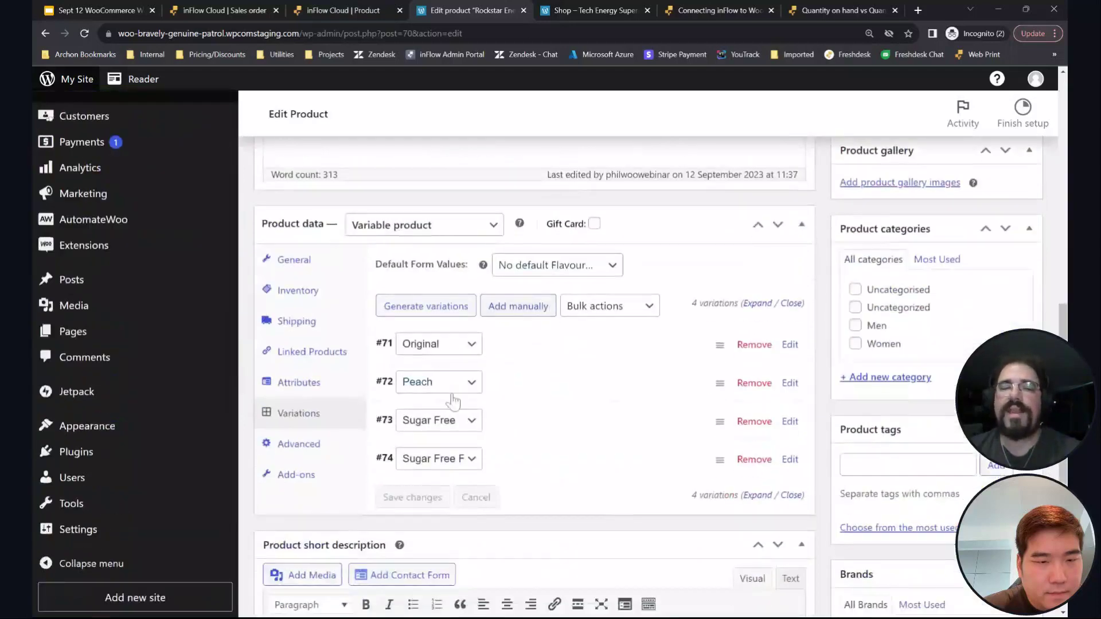
# Step: Expand the Original and Peach variations and review each one's SKU, stock management, price and stock quantity
pyautogui.click(545, 348)
pyautogui.click(688, 416)
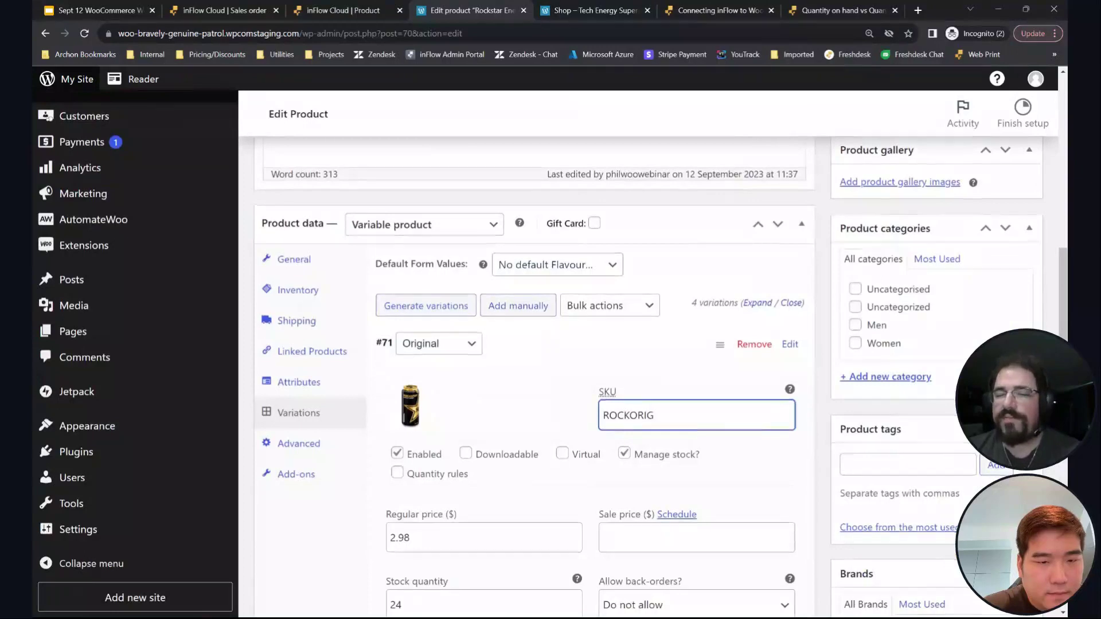
pyautogui.scroll(-3, 554, 402)
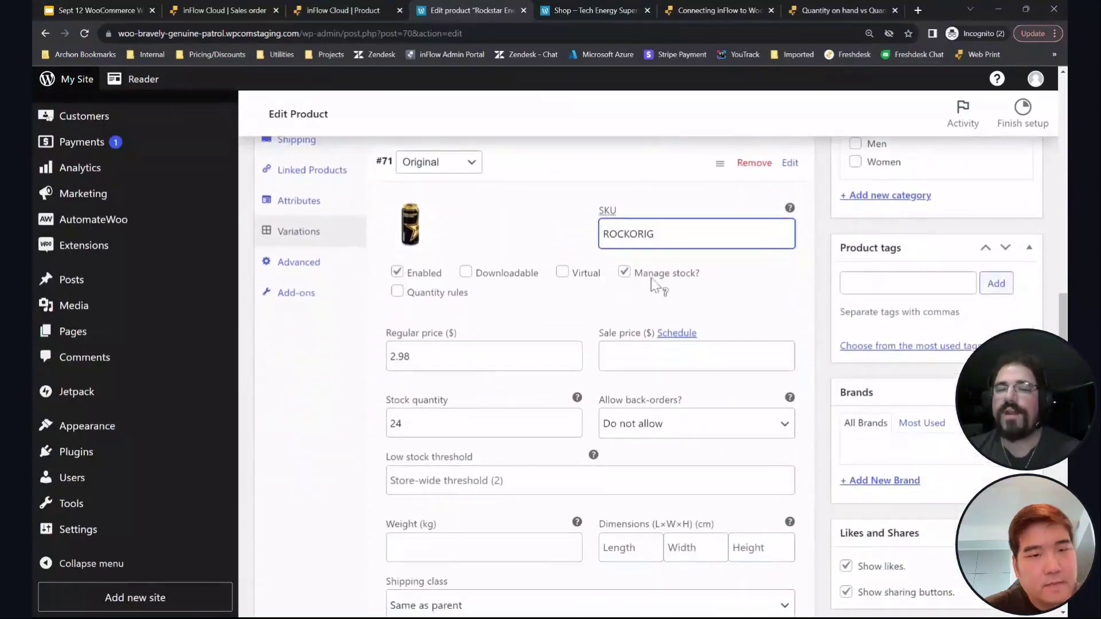
pyautogui.scroll(-8, 566, 524)
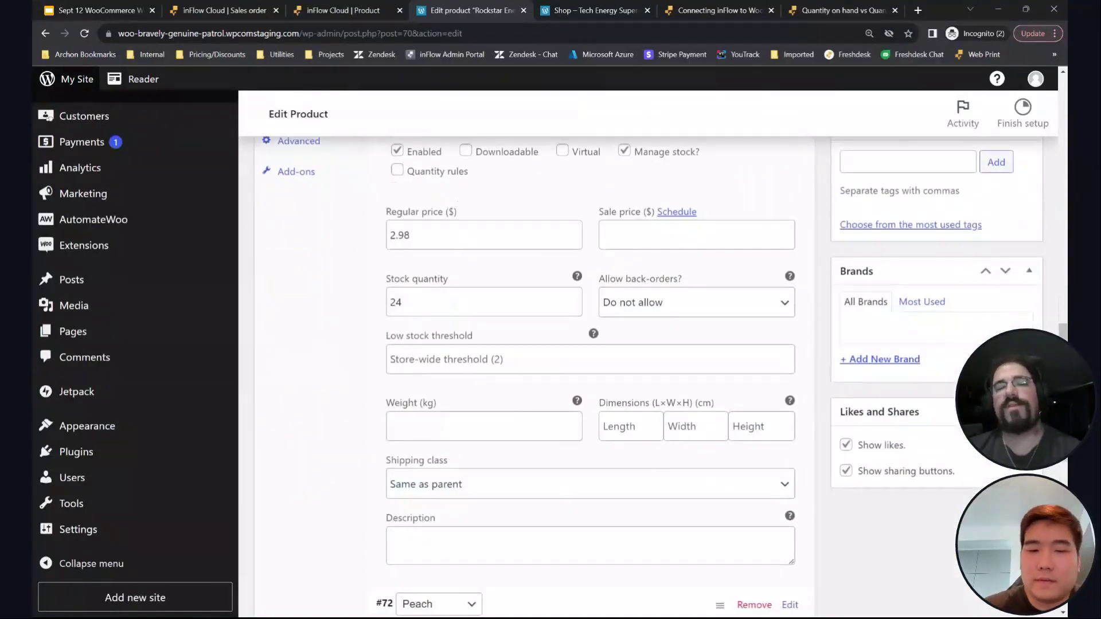
pyautogui.click(551, 259)
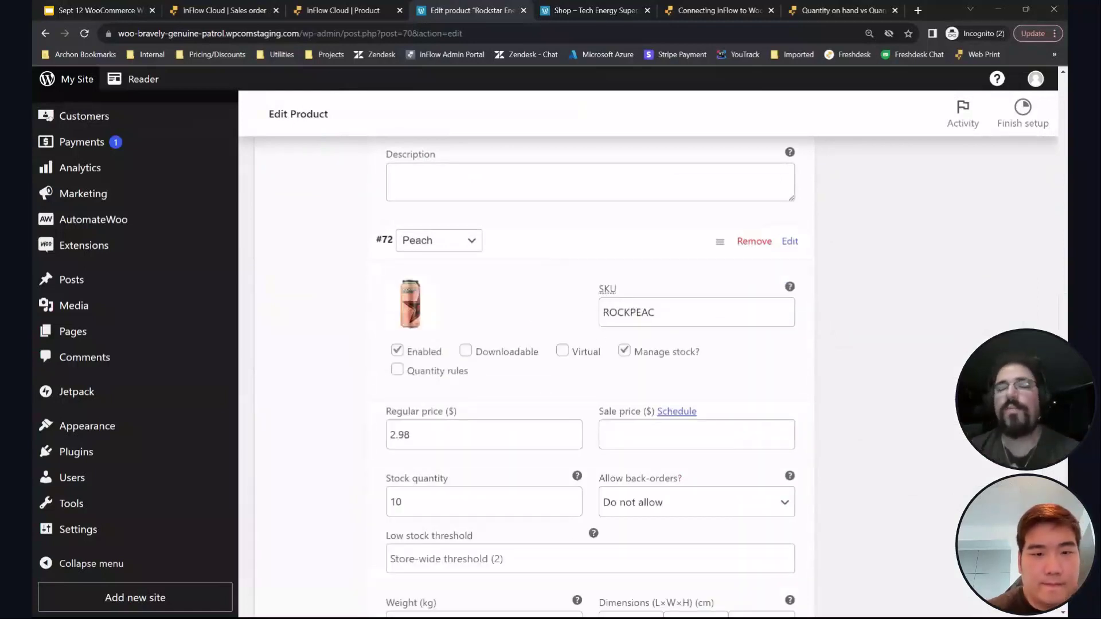
pyautogui.scroll(15, 622, 262)
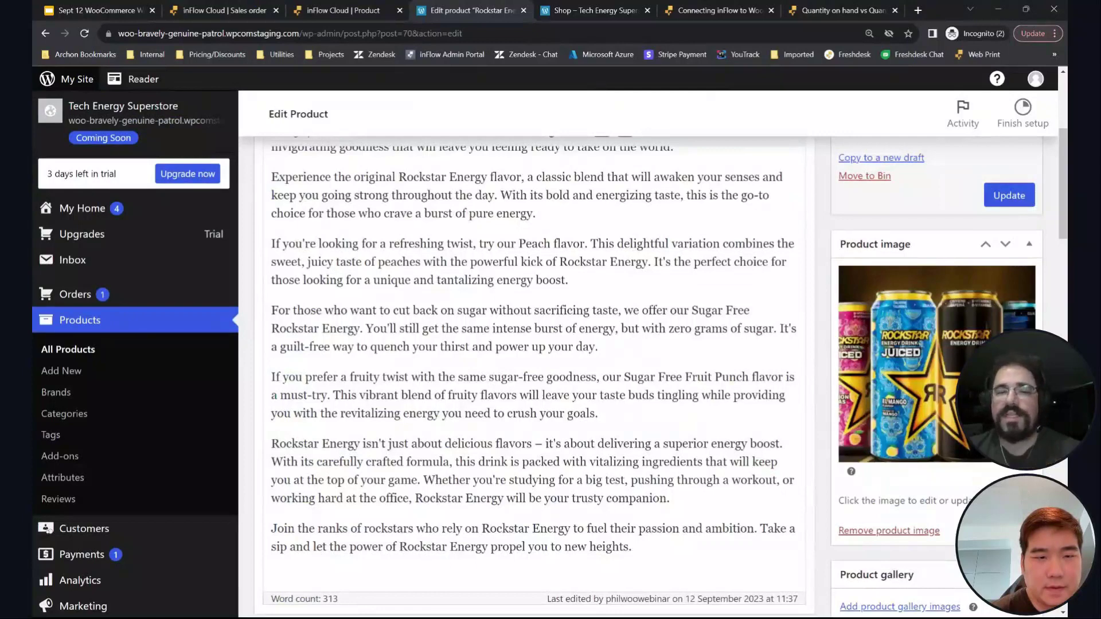
pyautogui.scroll(-8, 582, 370)
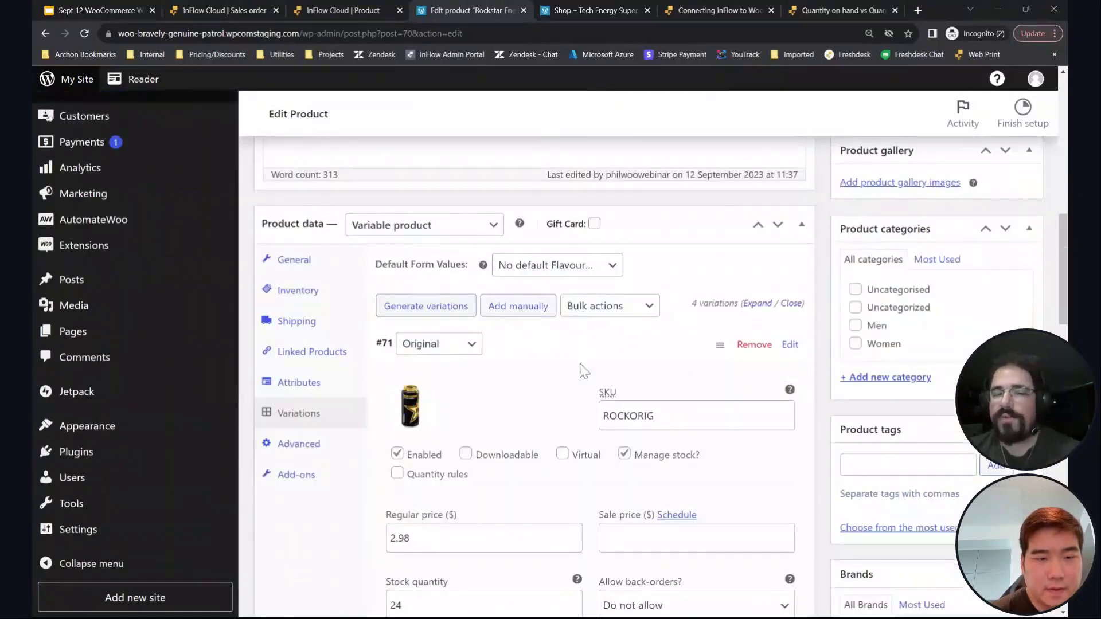
# Step: Switch to inFlow, open the product list and open the Rockstar Energy - Original product
pyautogui.click(222, 10)
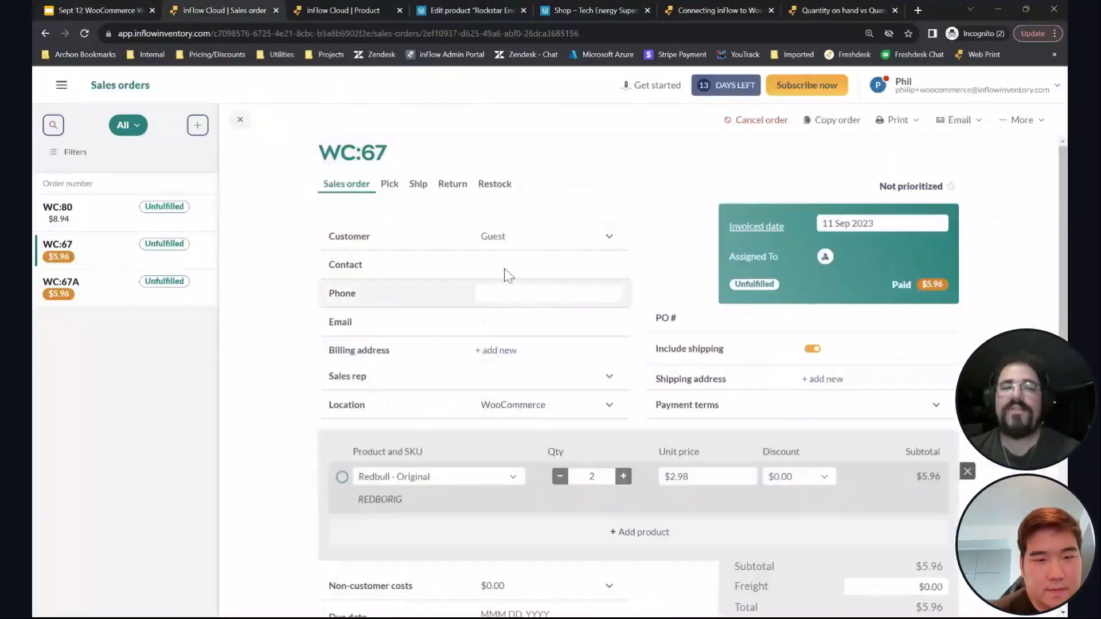
pyautogui.click(65, 88)
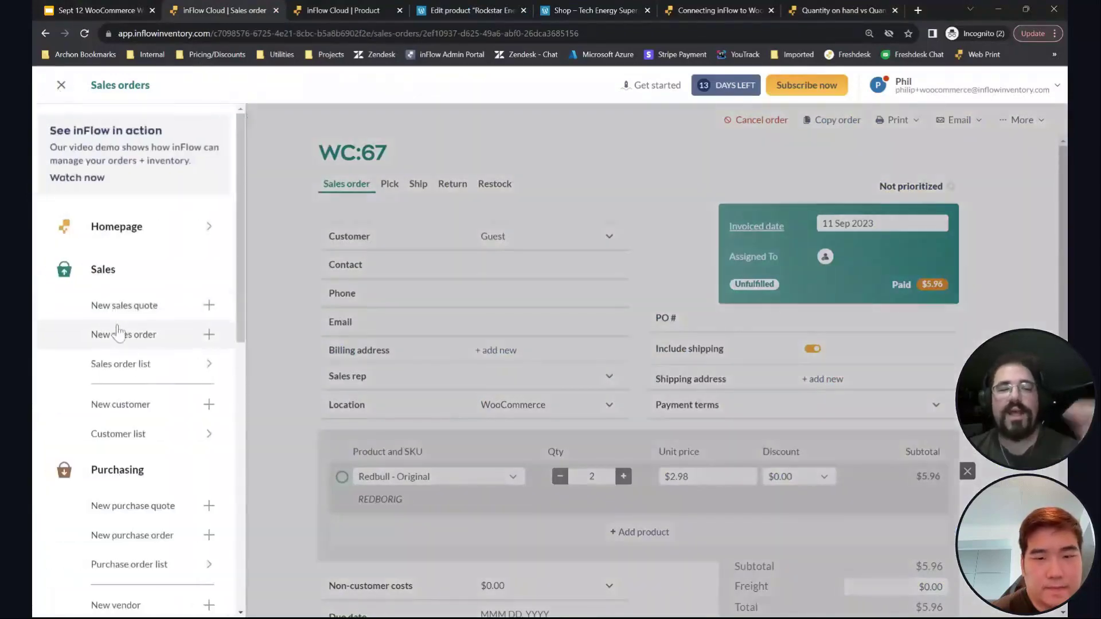
pyautogui.scroll(-4, 150, 498)
pyautogui.click(174, 507)
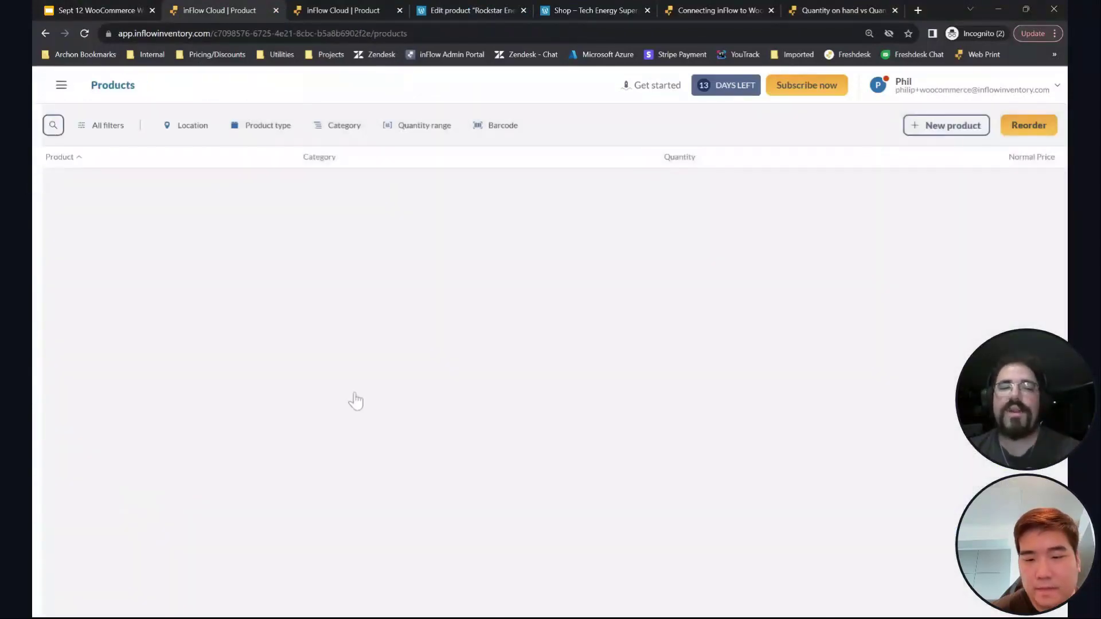
pyautogui.scroll(-2, 424, 295)
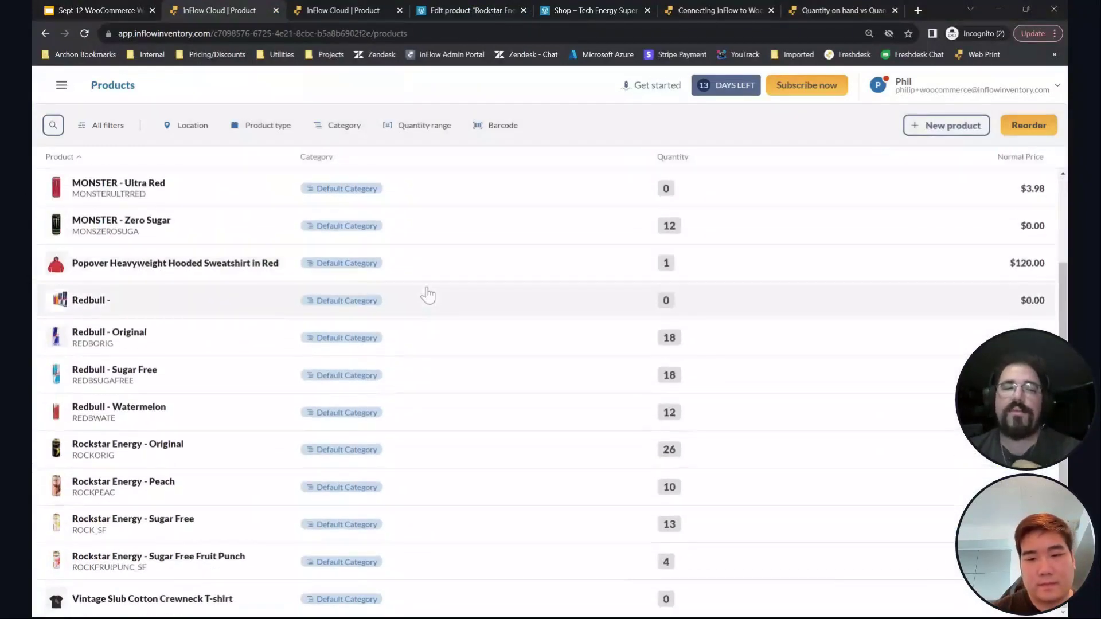
pyautogui.click(286, 410)
pyautogui.click(179, 445)
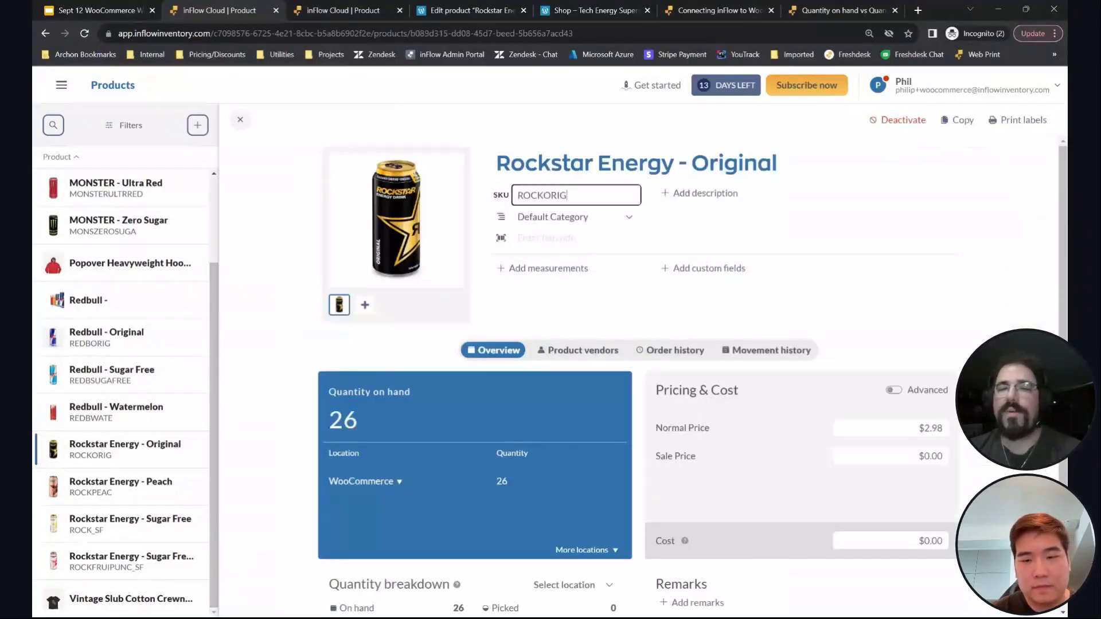
# Step: Review the SKU, name, quantity on hand, normal price and sale price of Rockstar Energy - Original
pyautogui.click(542, 195)
pyautogui.click(593, 162)
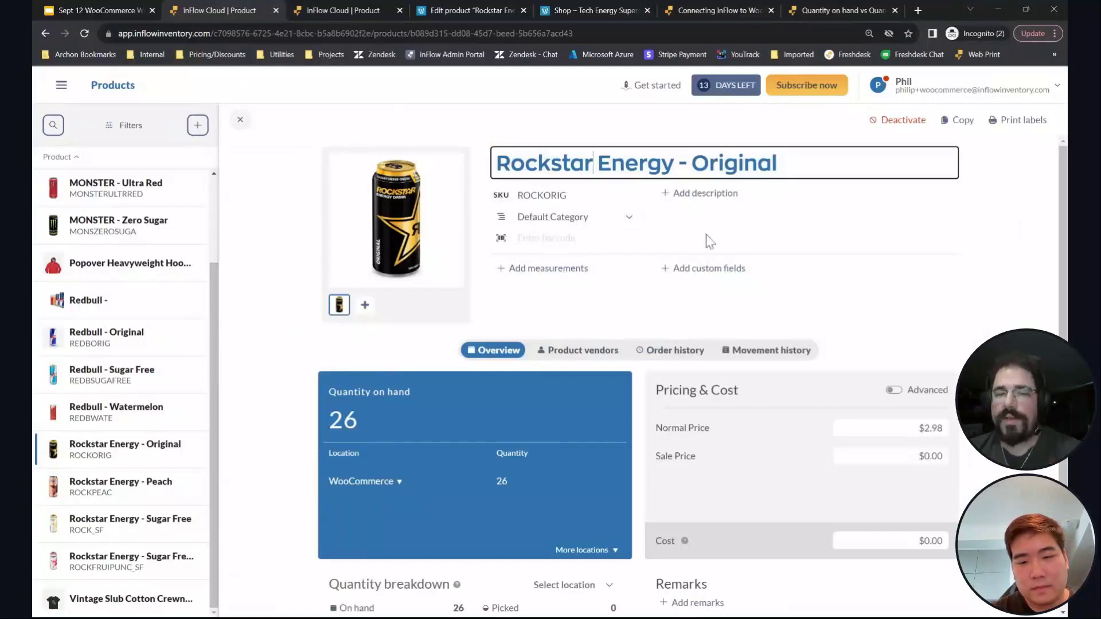
pyautogui.click(326, 417)
pyautogui.click(883, 428)
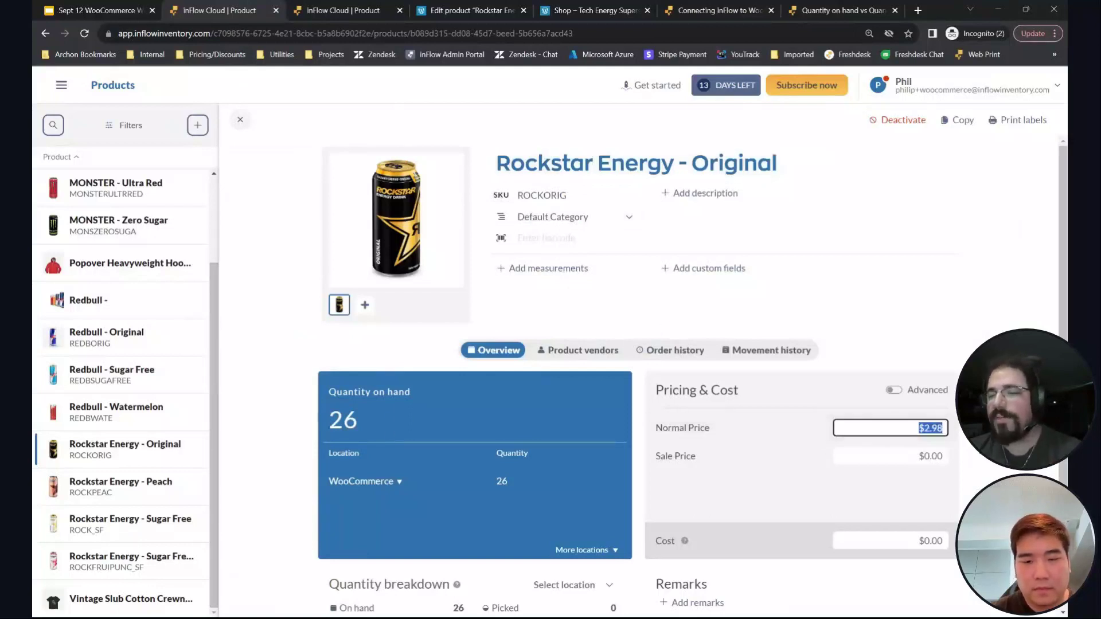
pyautogui.click(883, 456)
# Step: View the Peach, Sugar Free and Sugar Free Fruit Punch products of Rockstar Energy, then return to Peach
pyautogui.click(144, 488)
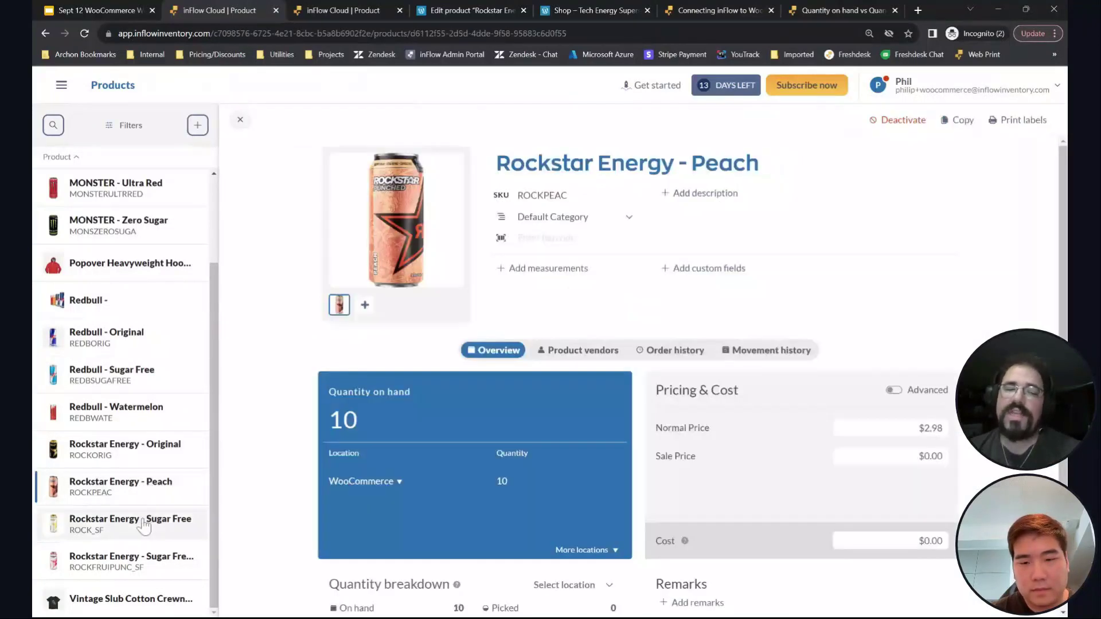
pyautogui.click(142, 525)
pyautogui.click(129, 558)
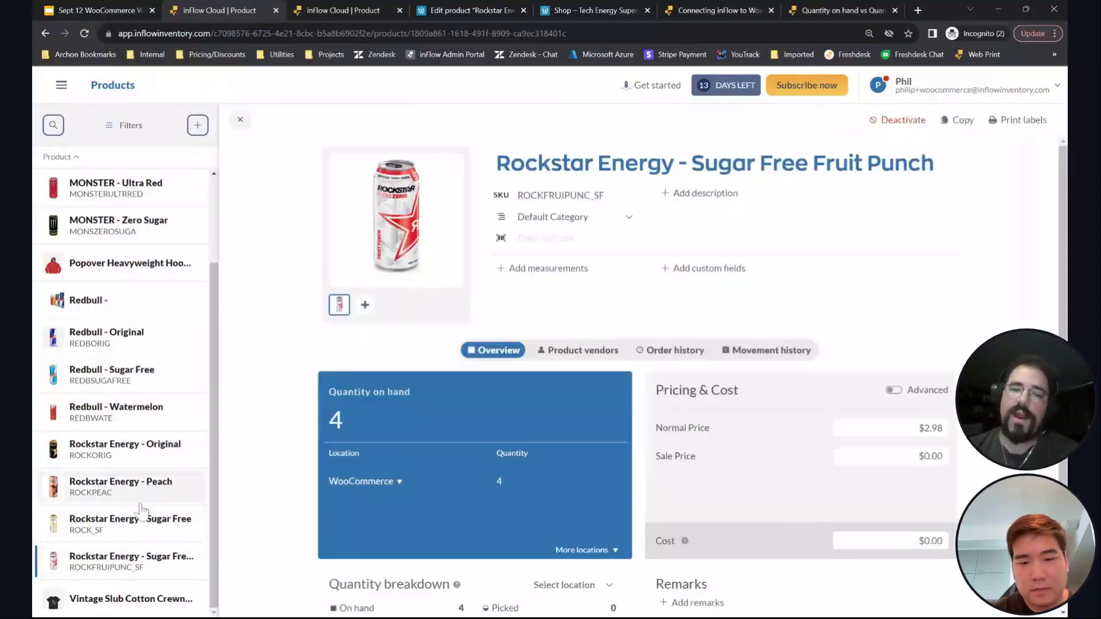
pyautogui.click(140, 488)
# Step: Highlight the parent name Rockstar Energy in WooCommerce, then the variant part "Sugar Free Fruit Punch" of the inFlow product name
pyautogui.click(450, 9)
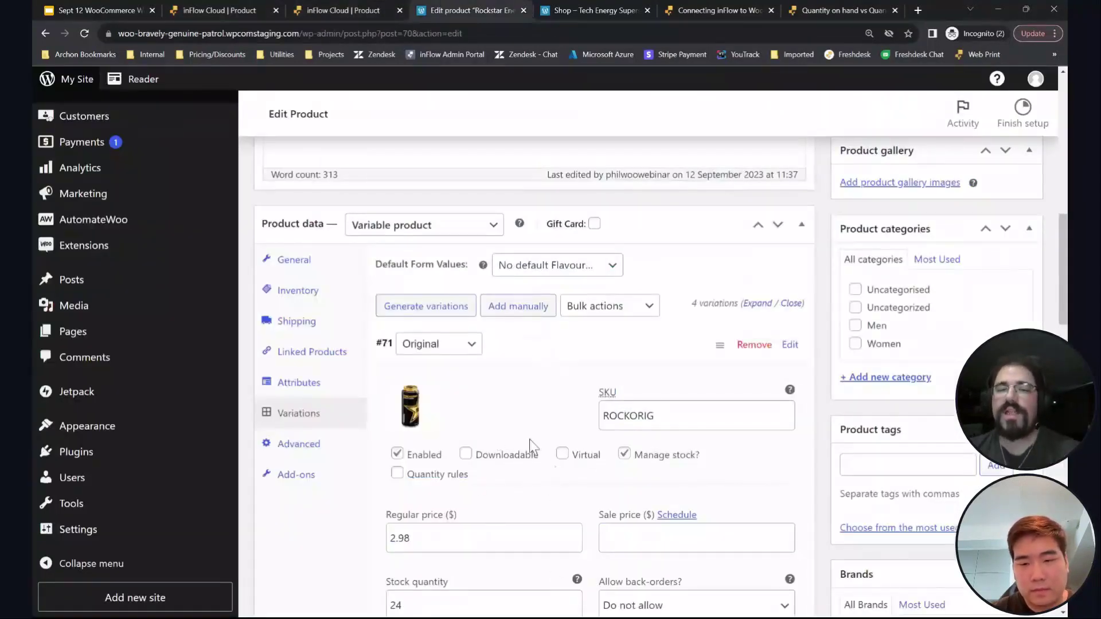
pyautogui.scroll(3, 567, 284)
pyautogui.scroll(10, 533, 287)
pyautogui.tripleClick(319, 196)
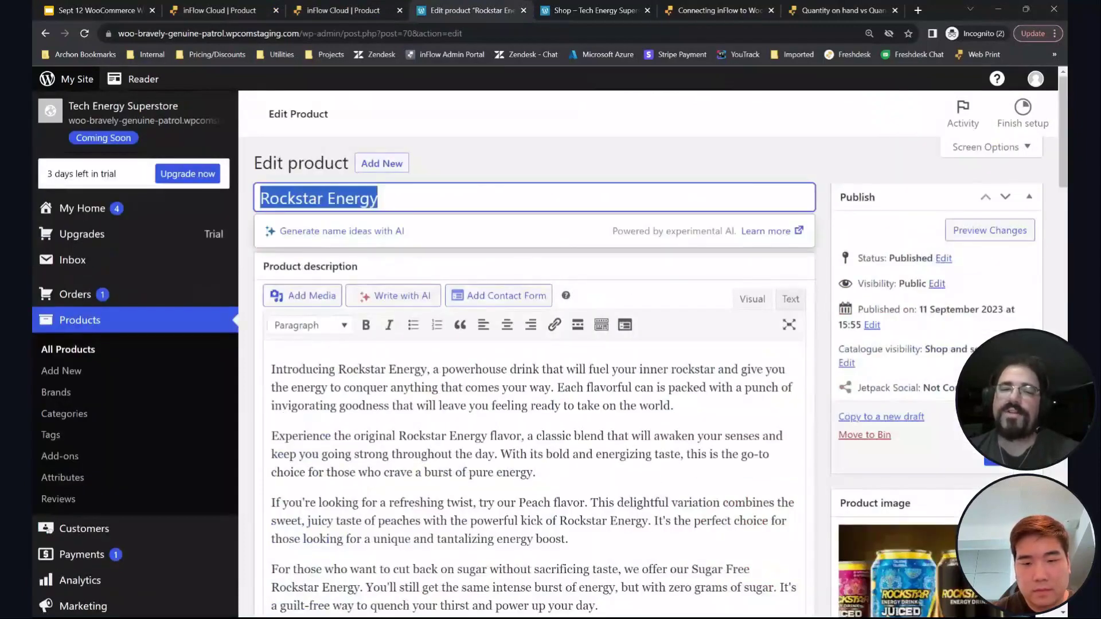
pyautogui.click(361, 9)
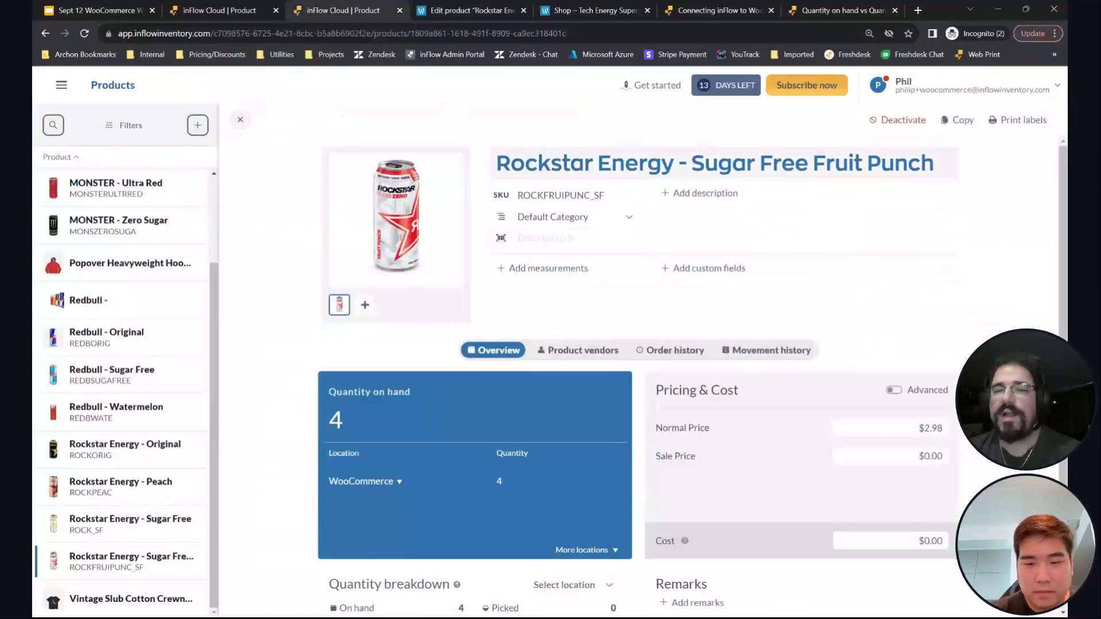
pyautogui.moveTo(939, 164); pyautogui.dragTo(691, 164)
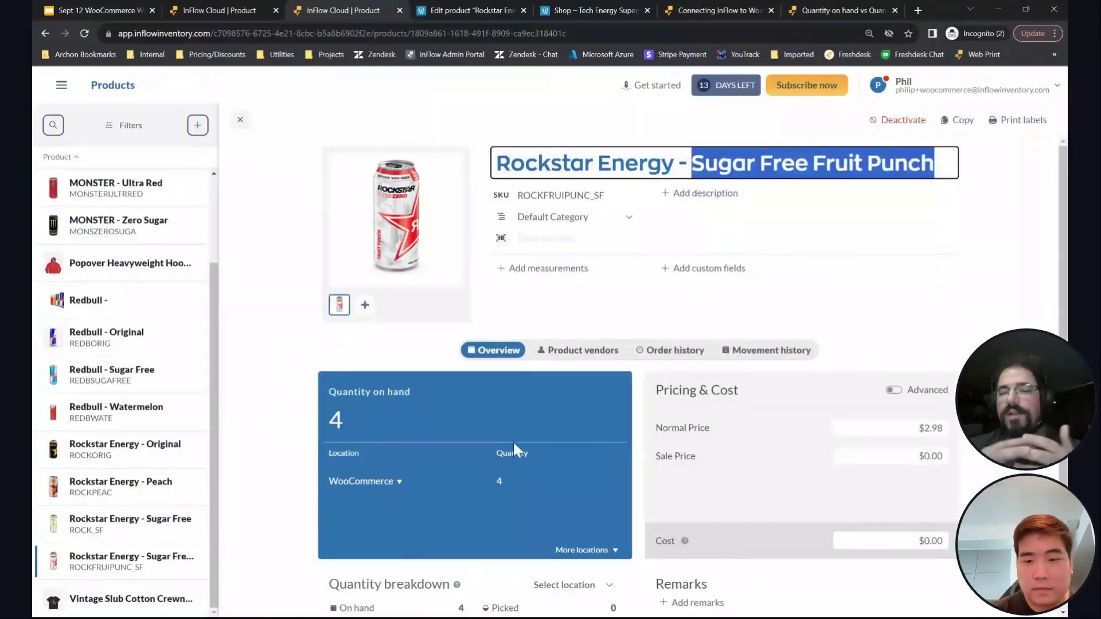
# Step: Switch to the Google Slides presentation and point out the variant picture limit on the "How are Variants handled?" slide
pyautogui.click(134, 7)
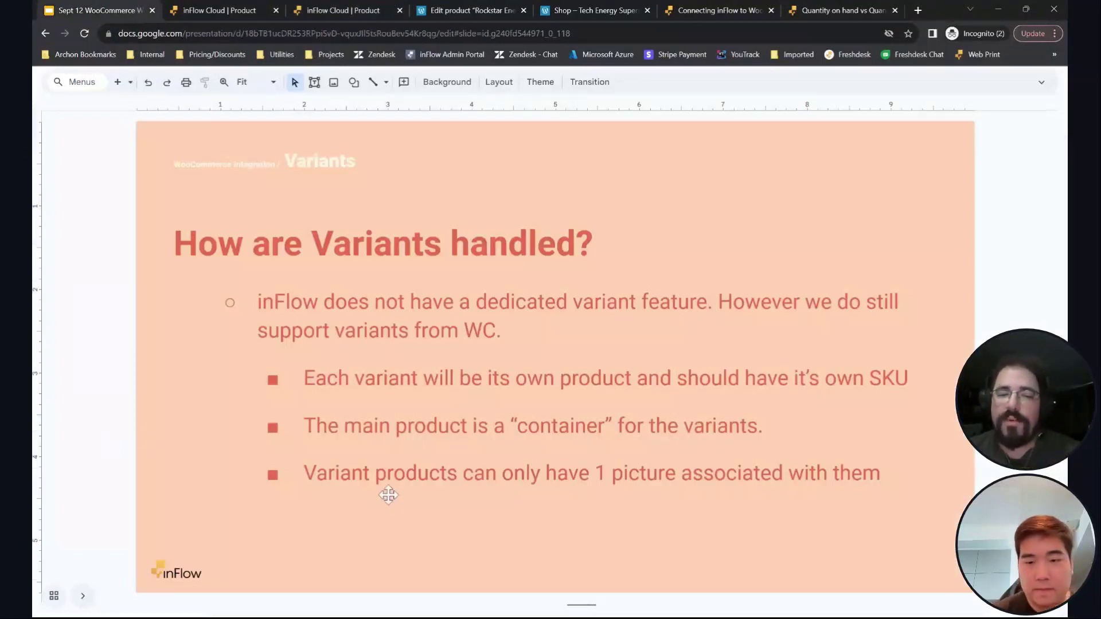
pyautogui.moveTo(352, 473); pyautogui.dragTo(559, 473)
pyautogui.click(568, 473)
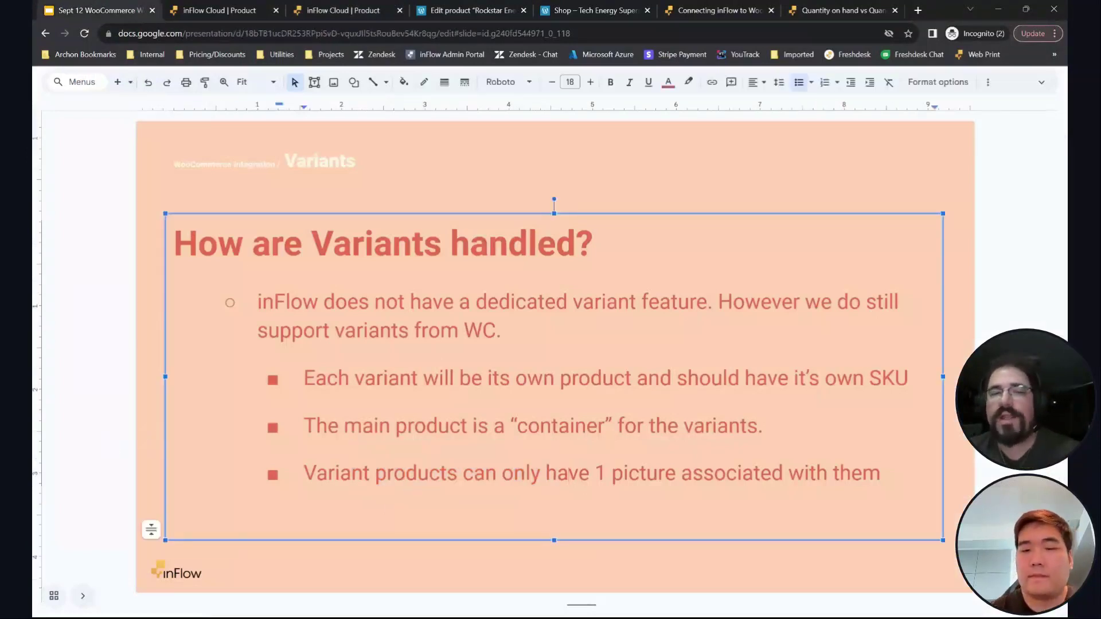
# Step: Compare the Sugar Free Fruit Punch product image in inFlow with the Peach variation's image in WooCommerce
pyautogui.click(301, 8)
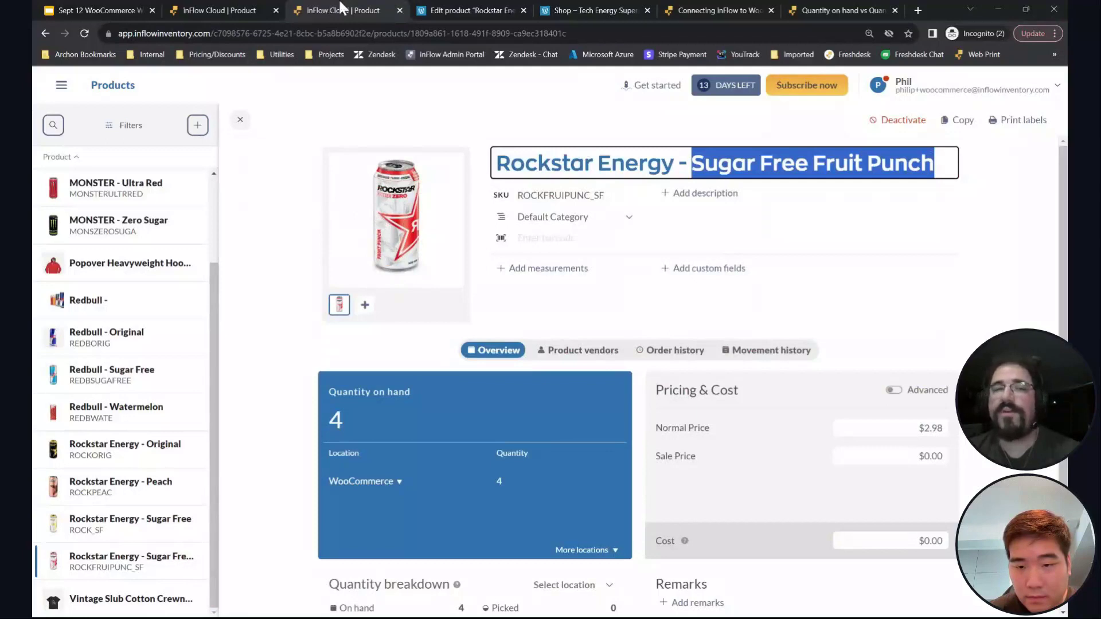
pyautogui.click(444, 10)
pyautogui.scroll(-15, 434, 322)
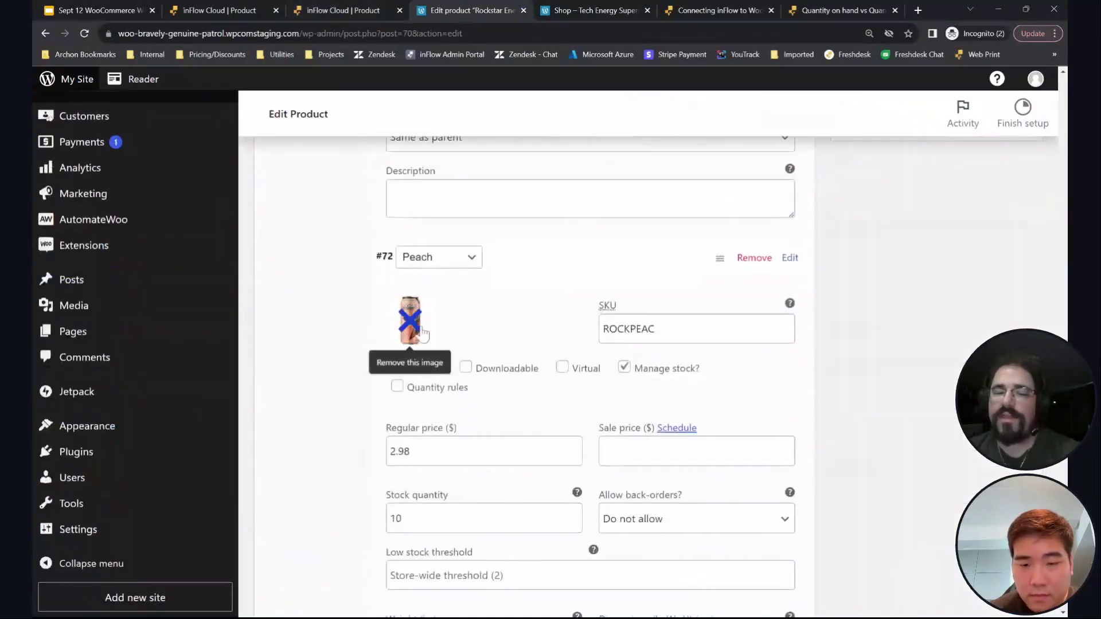
pyautogui.click(303, 9)
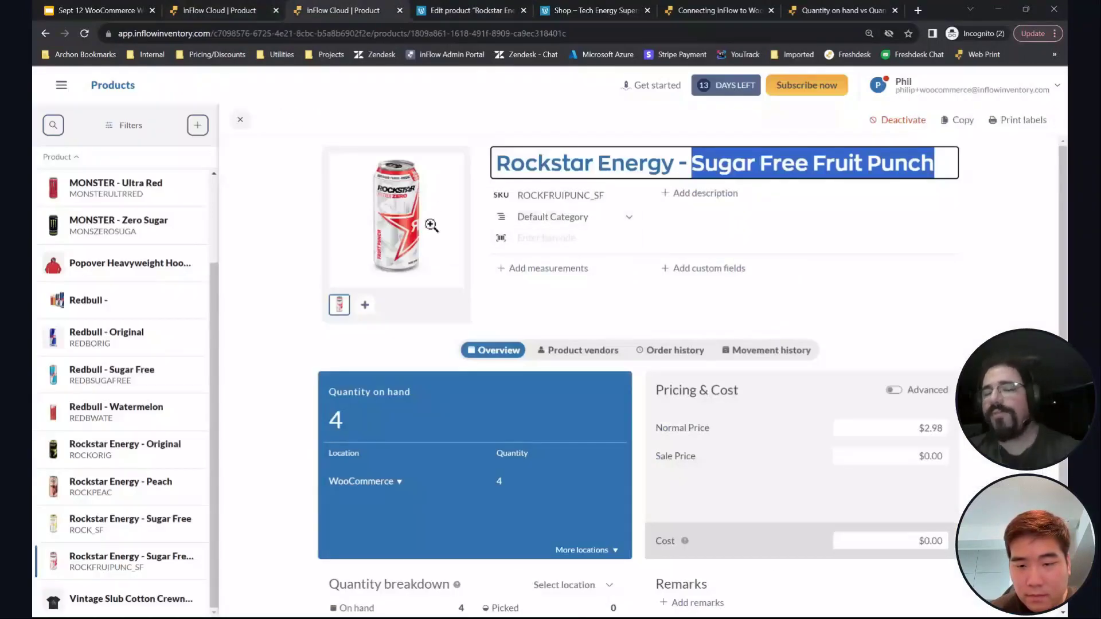
pyautogui.click(451, 11)
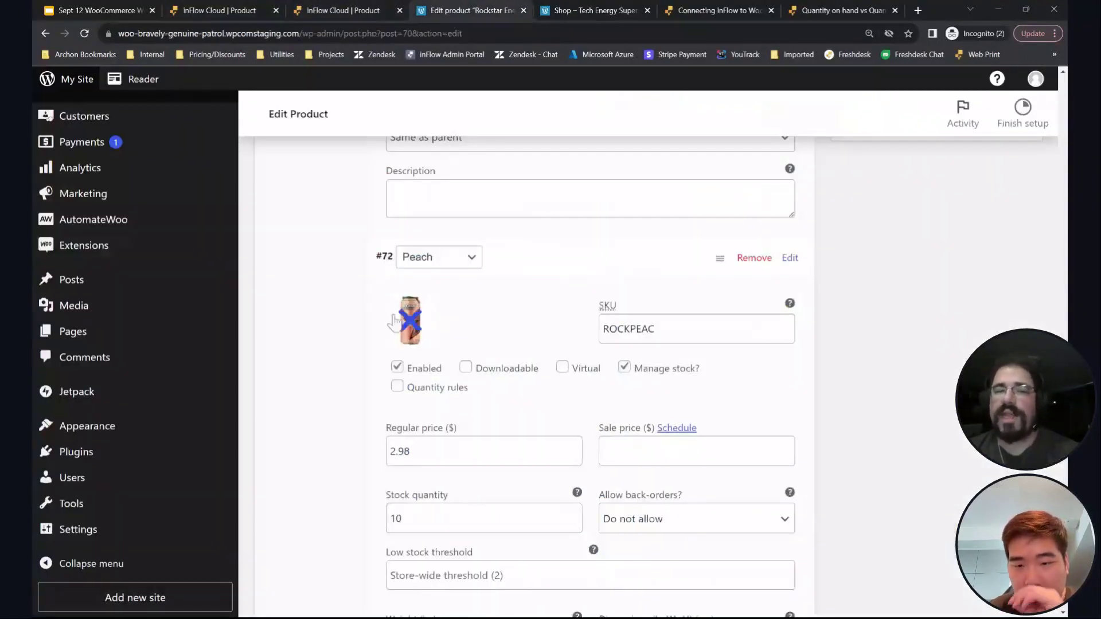
pyautogui.scroll(-7, 571, 516)
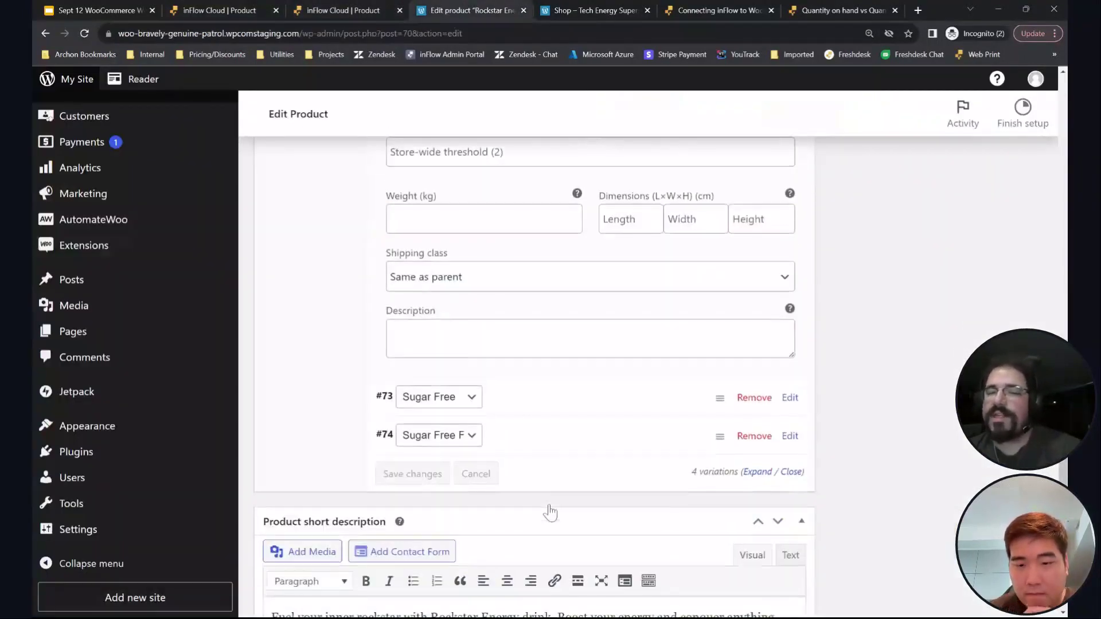
# Step: Return to the Google Slides presentation and advance through the Variants Continued slide to the Thank you slide
pyautogui.click(310, 8)
pyautogui.click(137, 10)
pyautogui.click(116, 367)
pyautogui.press('pagedown')
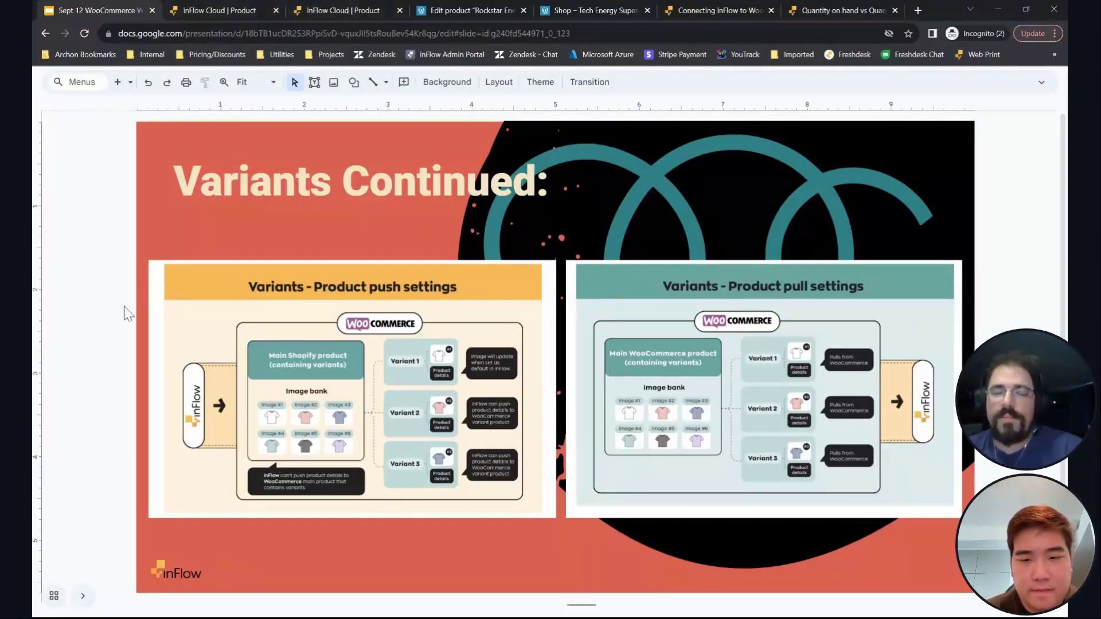
pyautogui.press('Down')
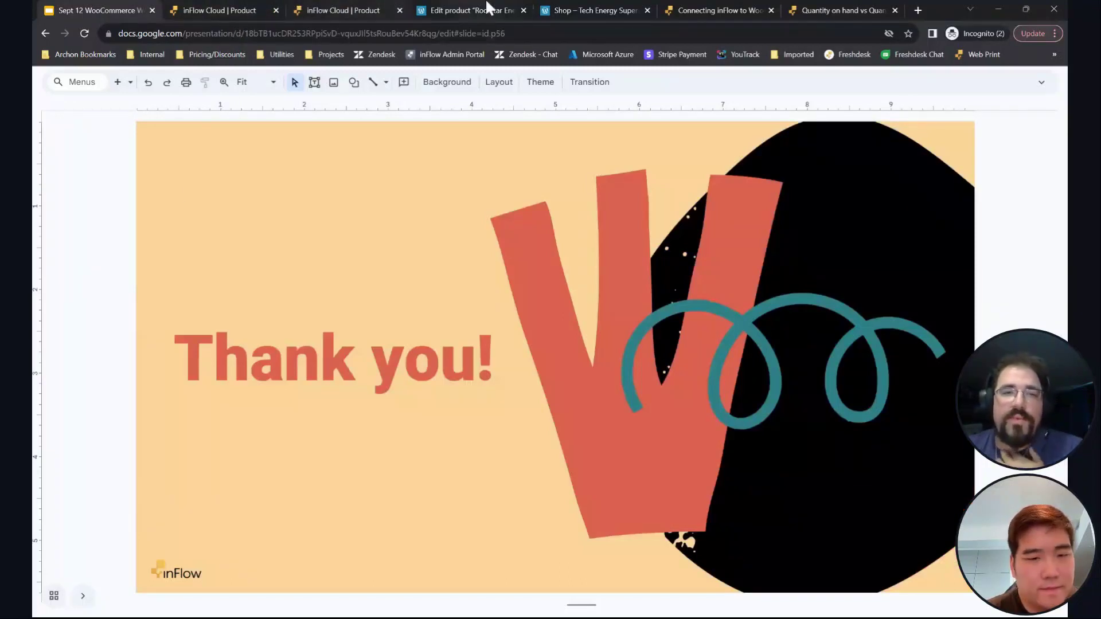
# Step: Switch to the WooCommerce Rockstar Energy edit page, then to the Rockstar Energy - Peach product in inFlow
pyautogui.click(463, 10)
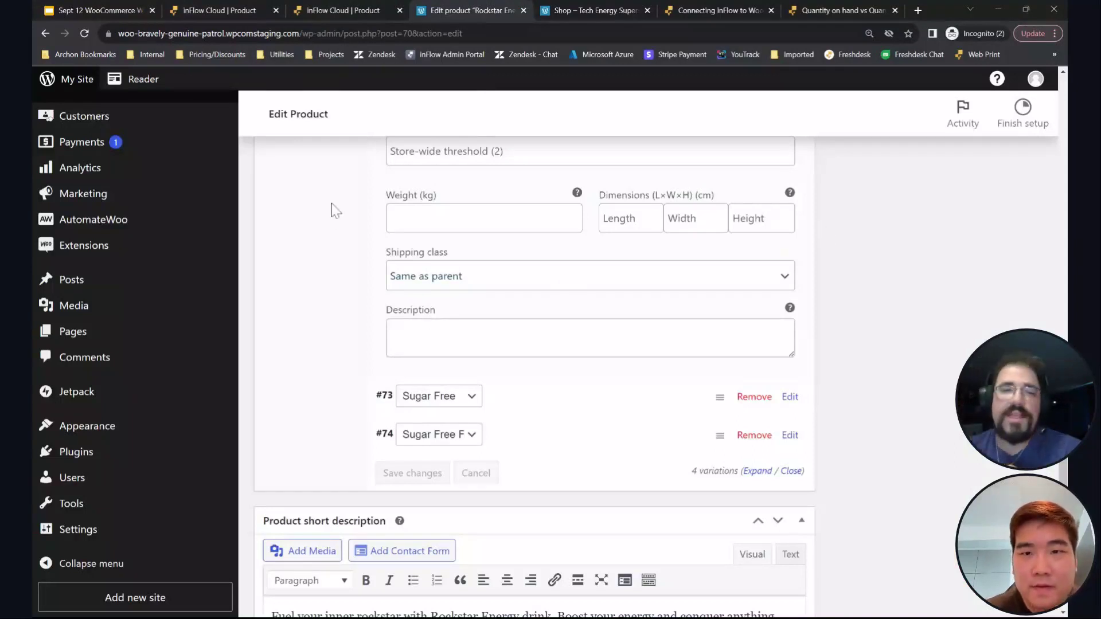
pyautogui.click(247, 8)
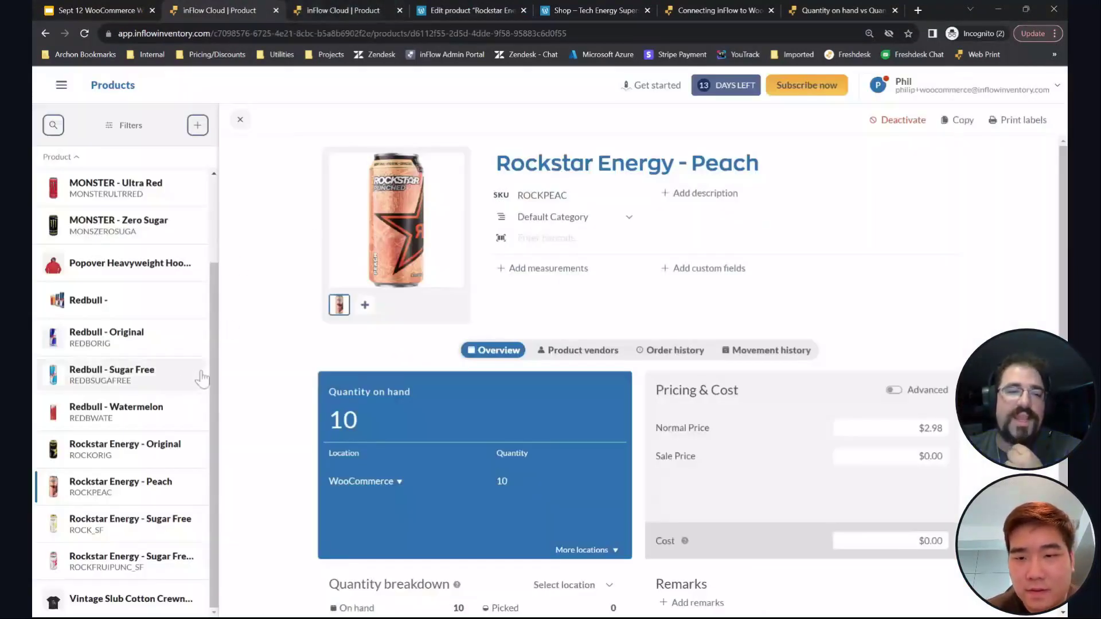
# Step: Open the Redbull - Original product and replace its image with the dark close-up photo of the can
pyautogui.click(109, 338)
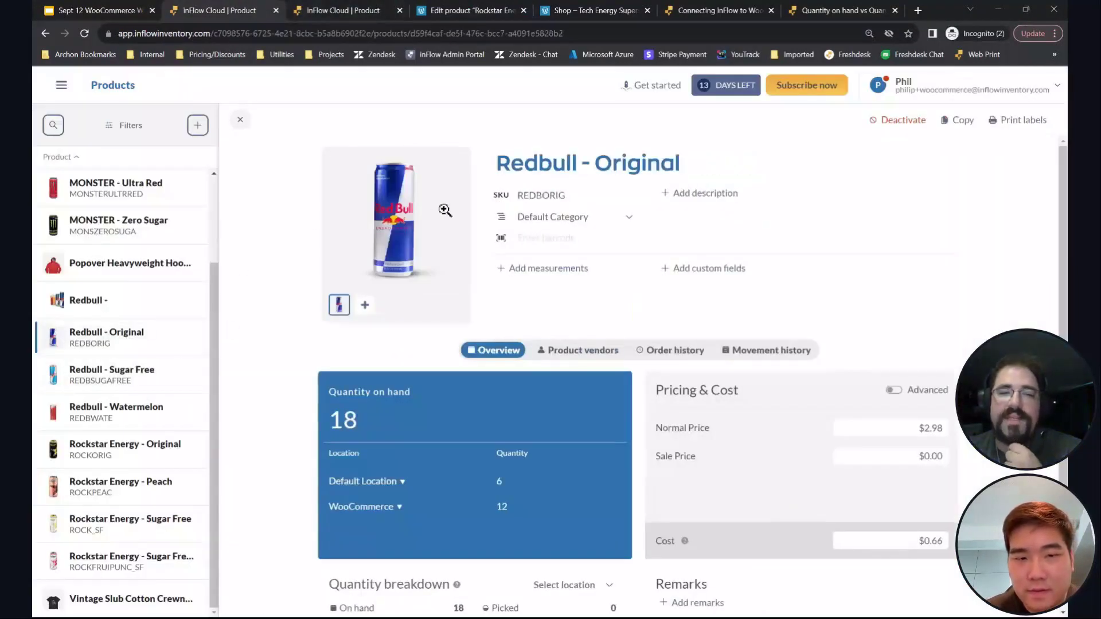
pyautogui.click(401, 226)
pyautogui.click(328, 118)
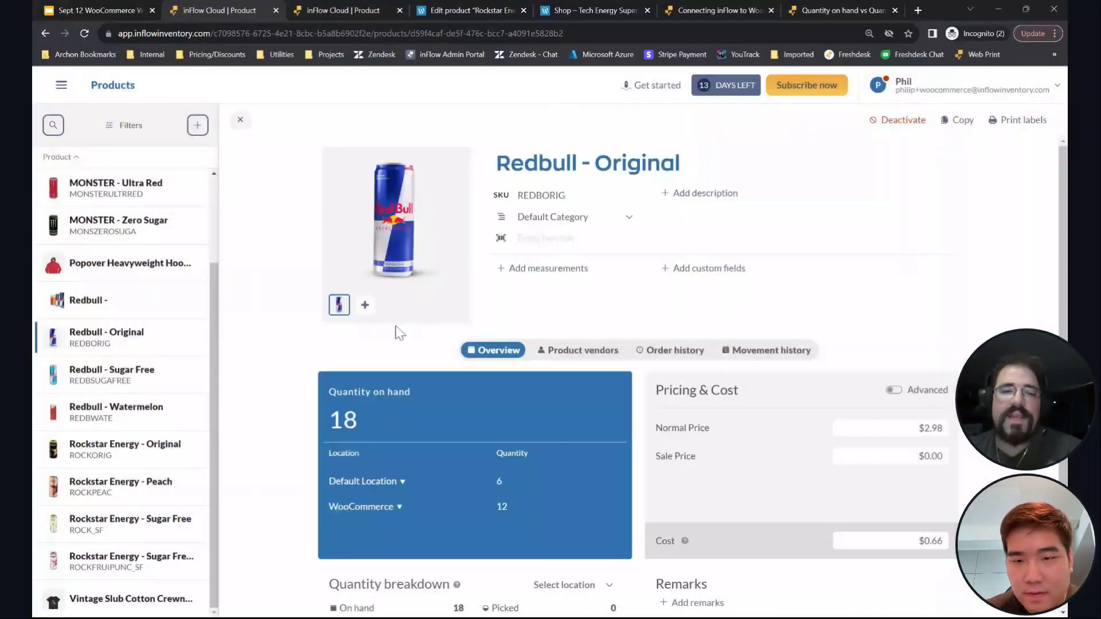
pyautogui.click(349, 296)
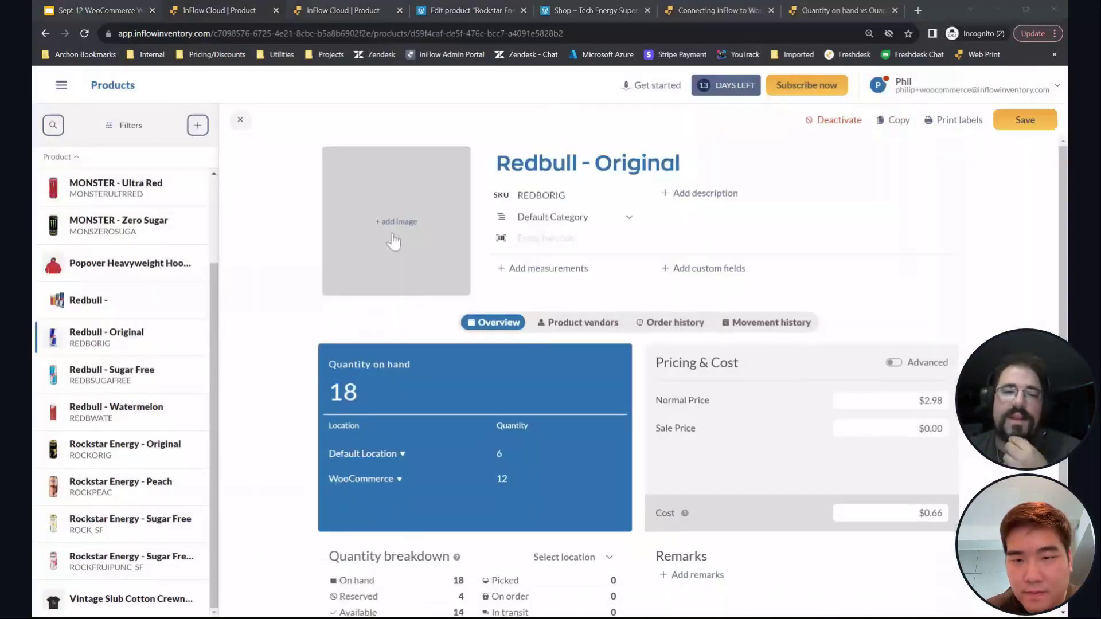
pyautogui.doubleClick(444, 307)
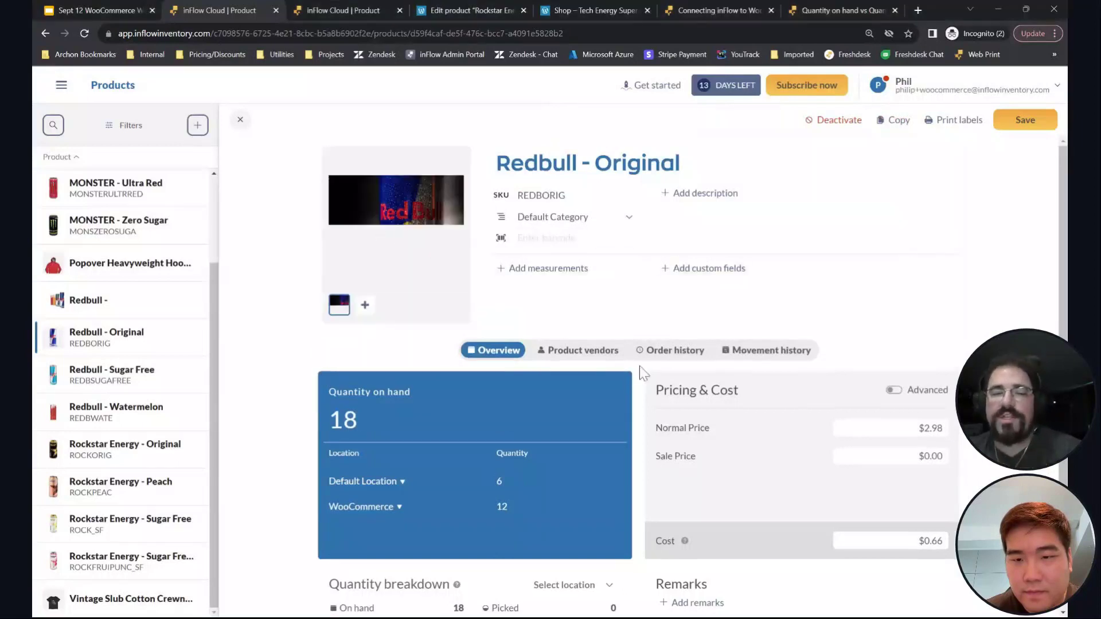
# Step: Raise the Redbull - Original quantity at the WooCommerce location to 14 and save the product
pyautogui.click(505, 508)
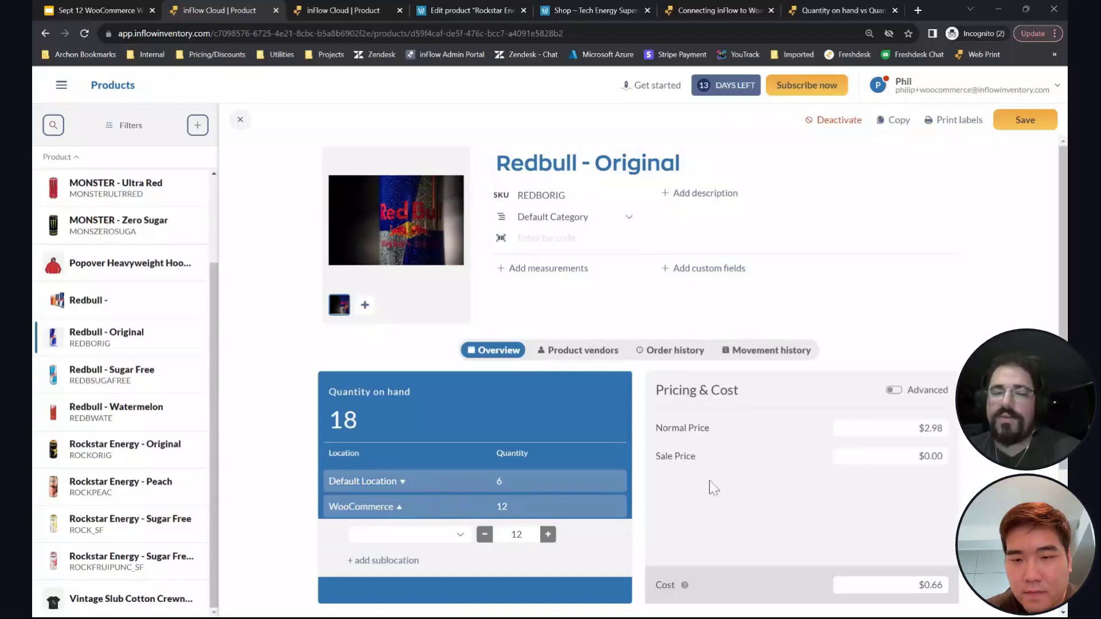
pyautogui.scroll(-3, 710, 485)
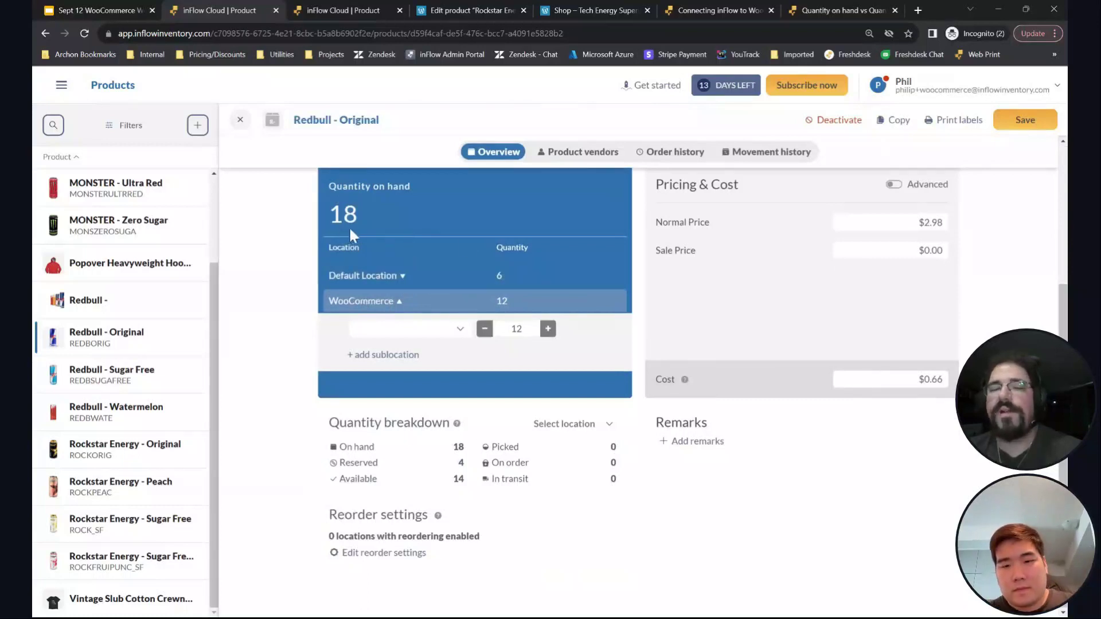
pyautogui.scroll(2, 573, 266)
pyautogui.scroll(2, 573, 267)
pyautogui.scroll(-4, 728, 335)
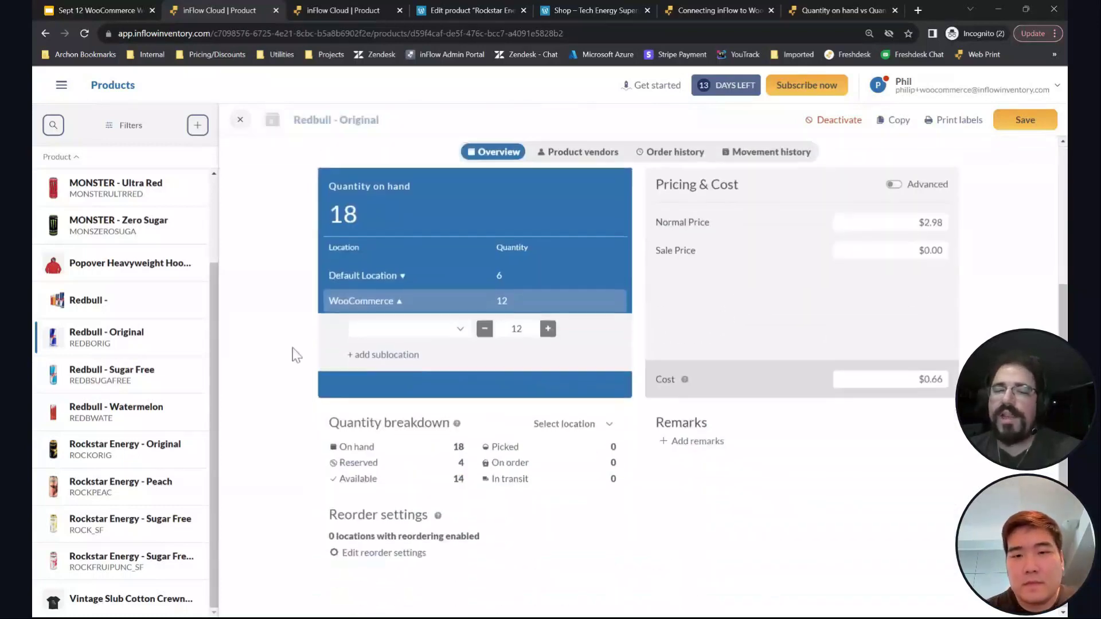
pyautogui.click(516, 329)
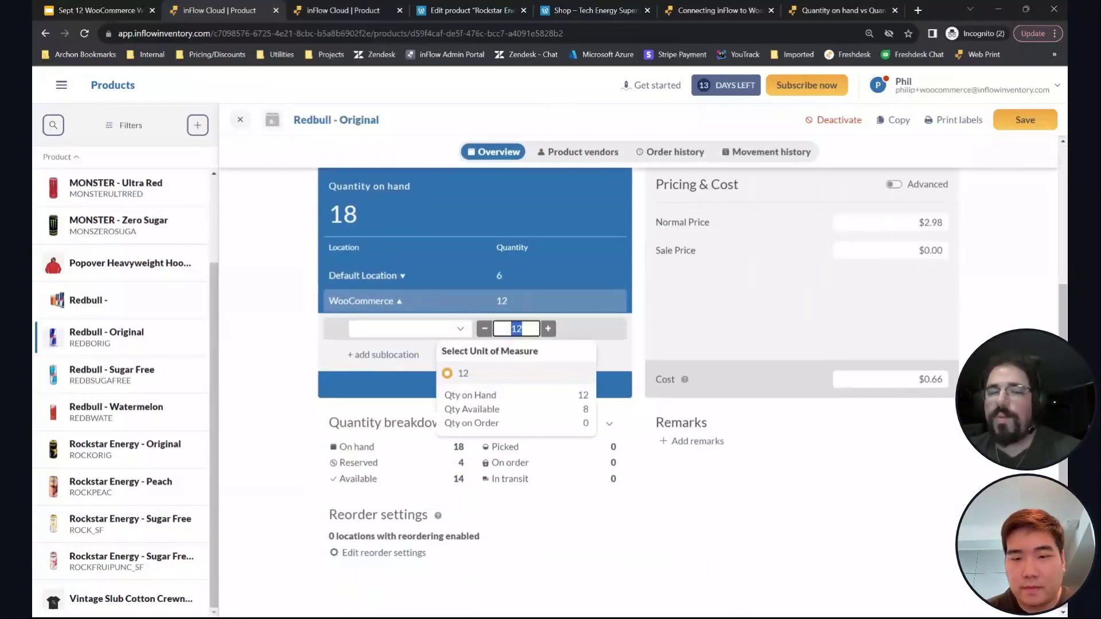
pyautogui.click(548, 329)
pyautogui.click(548, 329)
pyautogui.click(766, 434)
pyautogui.click(1026, 119)
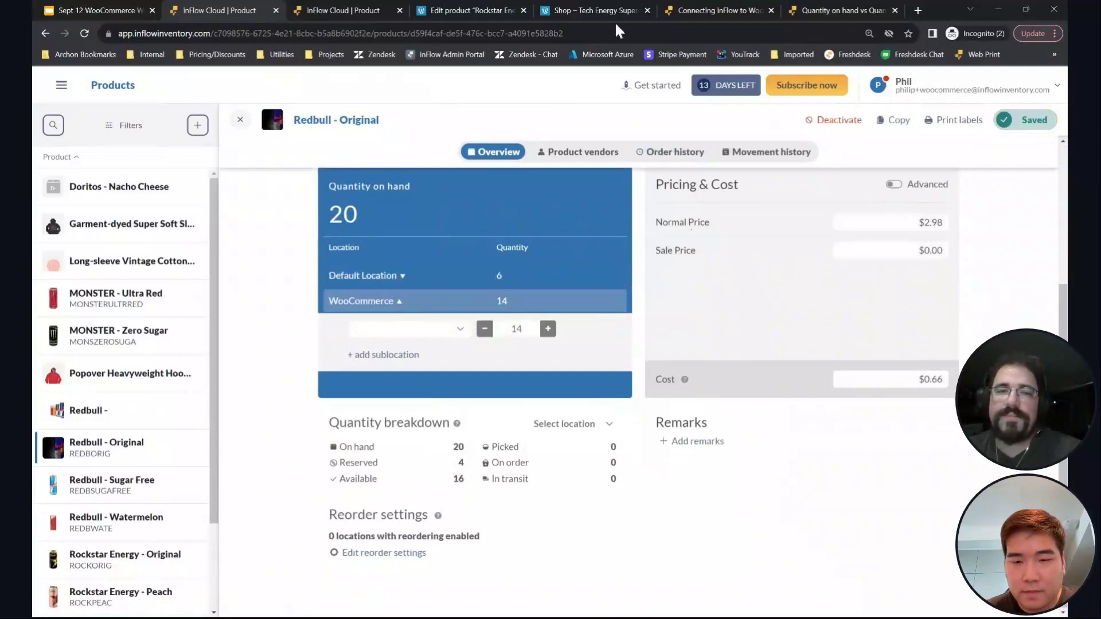
# Step: Switch to the WooCommerce admin and open the Redbull product for editing from the list of all products
pyautogui.click(470, 11)
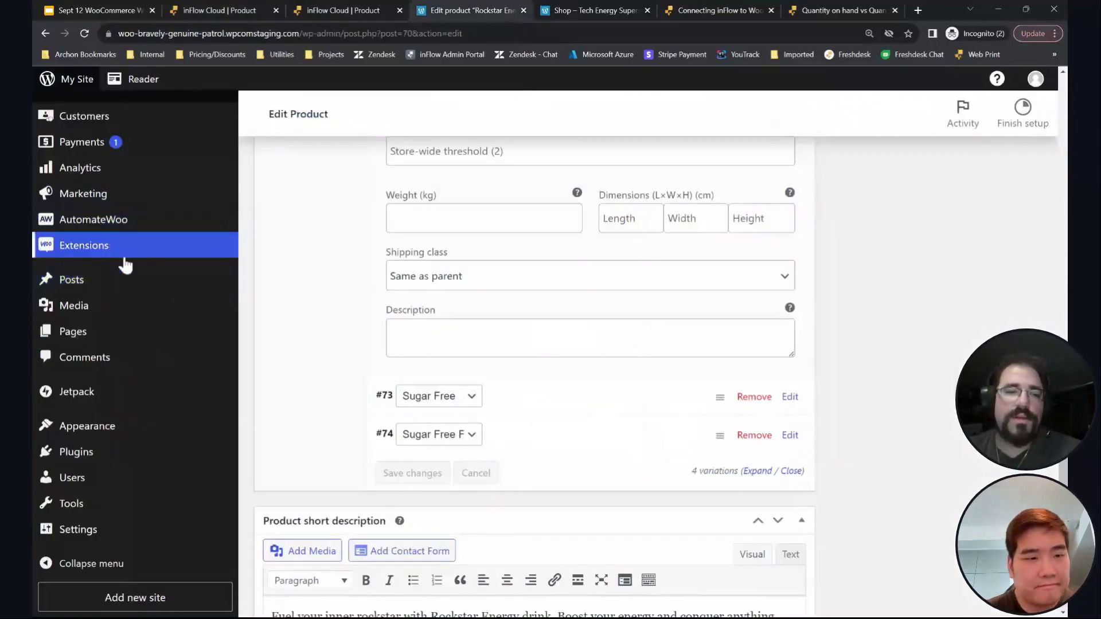
pyautogui.scroll(3, 164, 382)
pyautogui.click(104, 356)
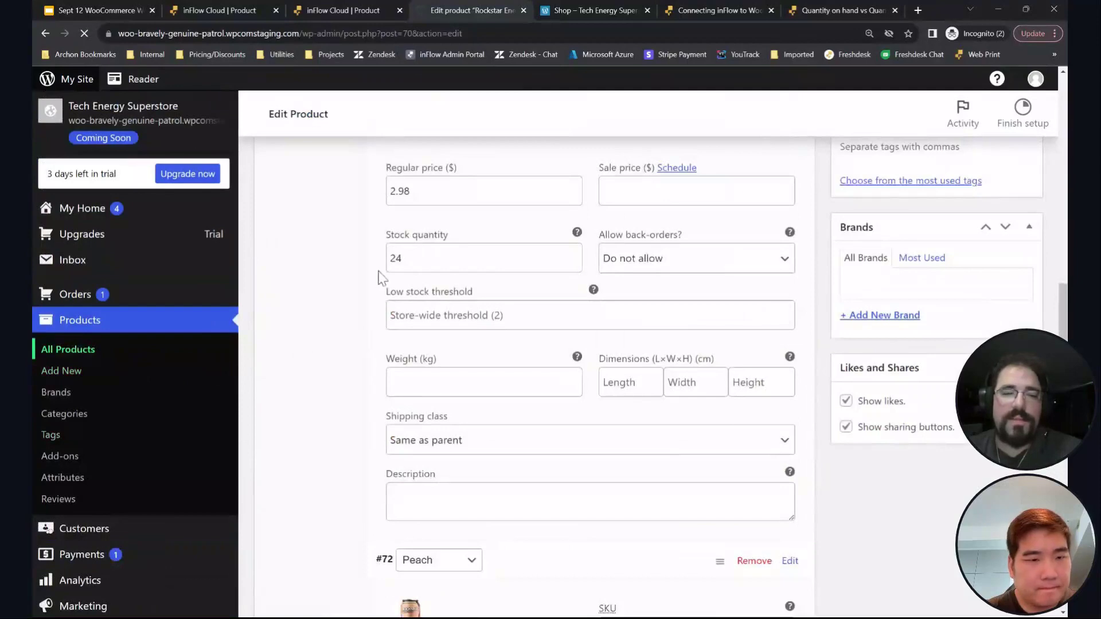
pyautogui.scroll(-4, 682, 320)
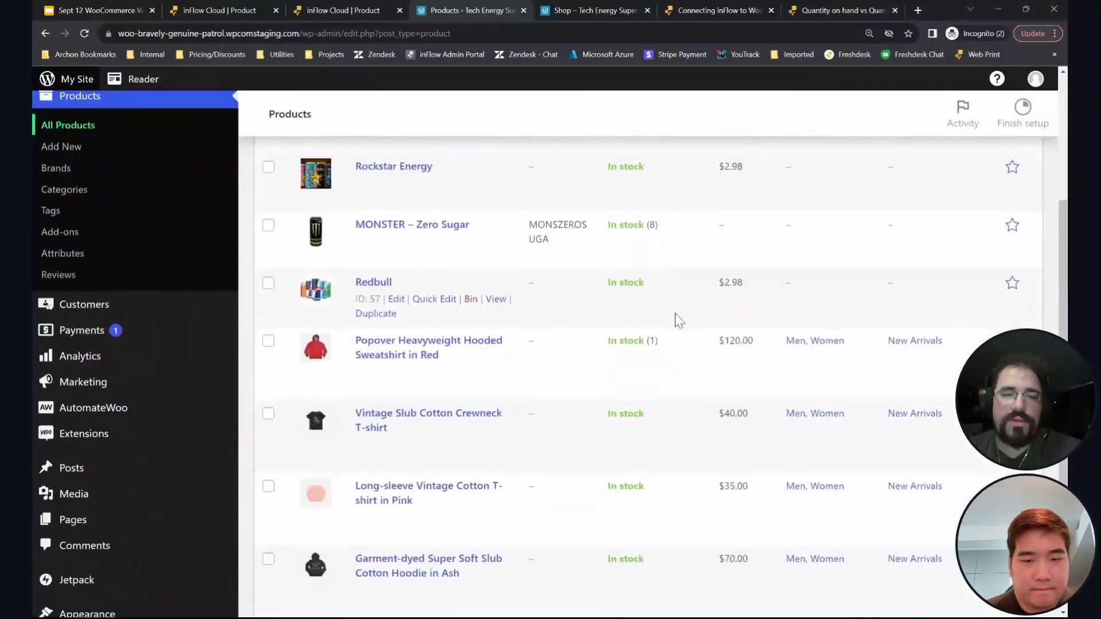
pyautogui.click(376, 284)
pyautogui.doubleClick(375, 298)
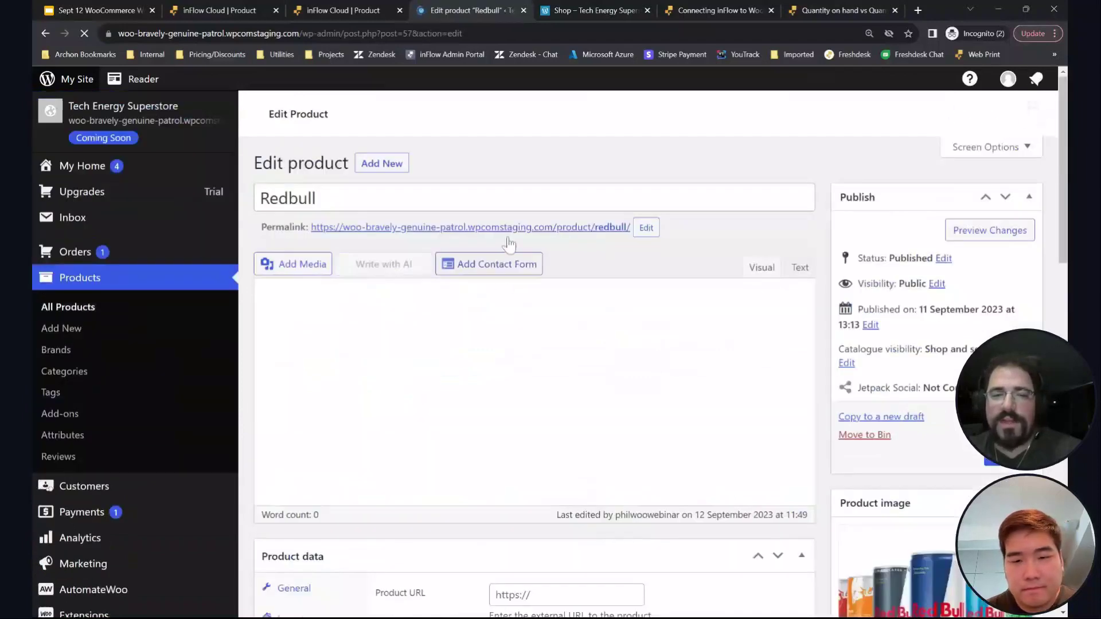
# Step: Expand the Original variation of the Redbull product and check its picture and stock quantity
pyautogui.scroll(-4, 772, 251)
pyautogui.scroll(-2, 782, 253)
pyautogui.click(294, 248)
pyautogui.click(531, 242)
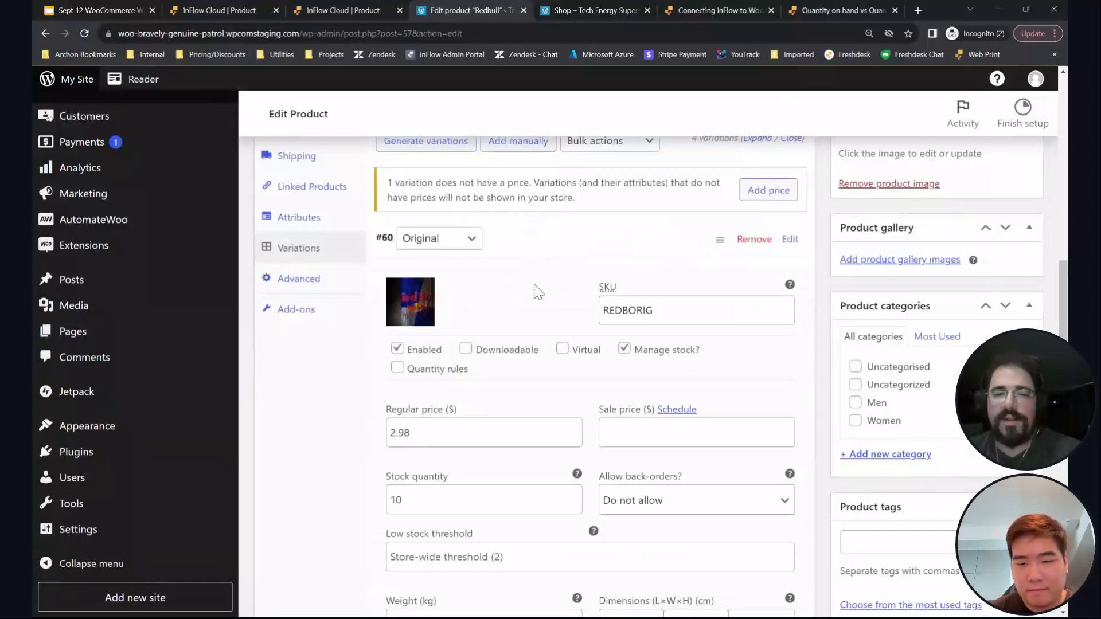
pyautogui.scroll(-5, 531, 289)
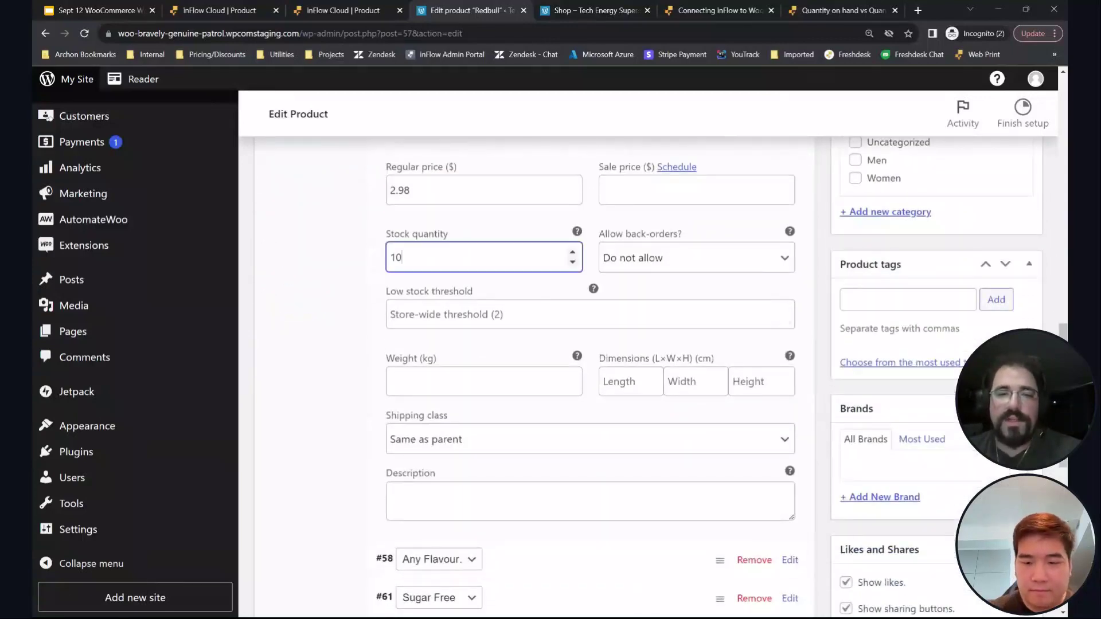
pyautogui.doubleClick(397, 257)
pyautogui.click(402, 258)
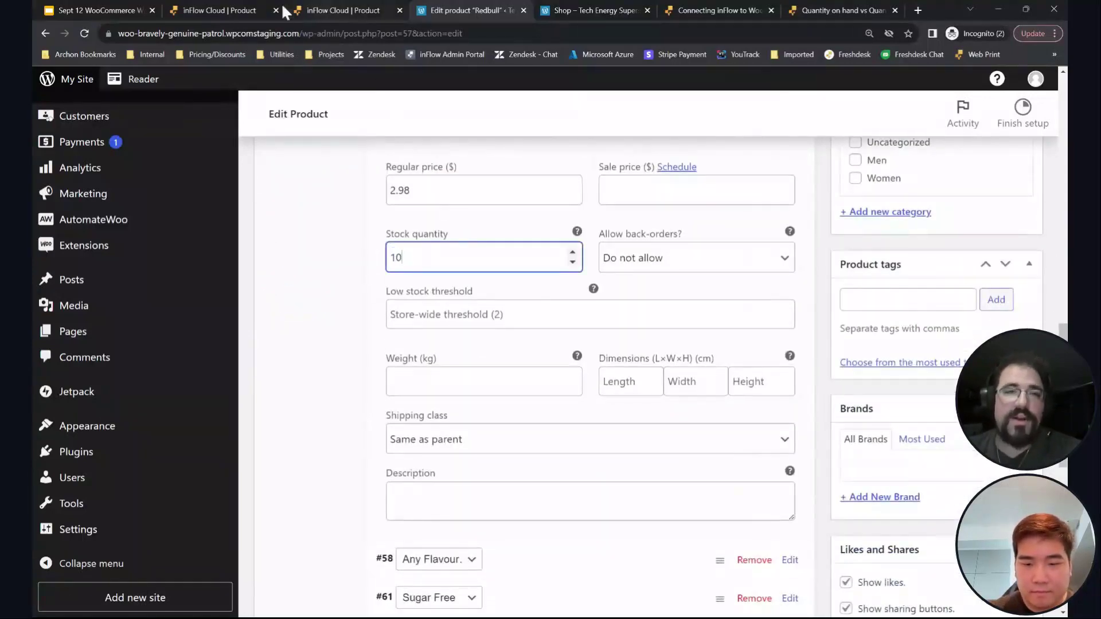
# Step: Return to Redbull - Original in inFlow and examine its movement history and order history
pyautogui.click(337, 9)
pyautogui.click(269, 8)
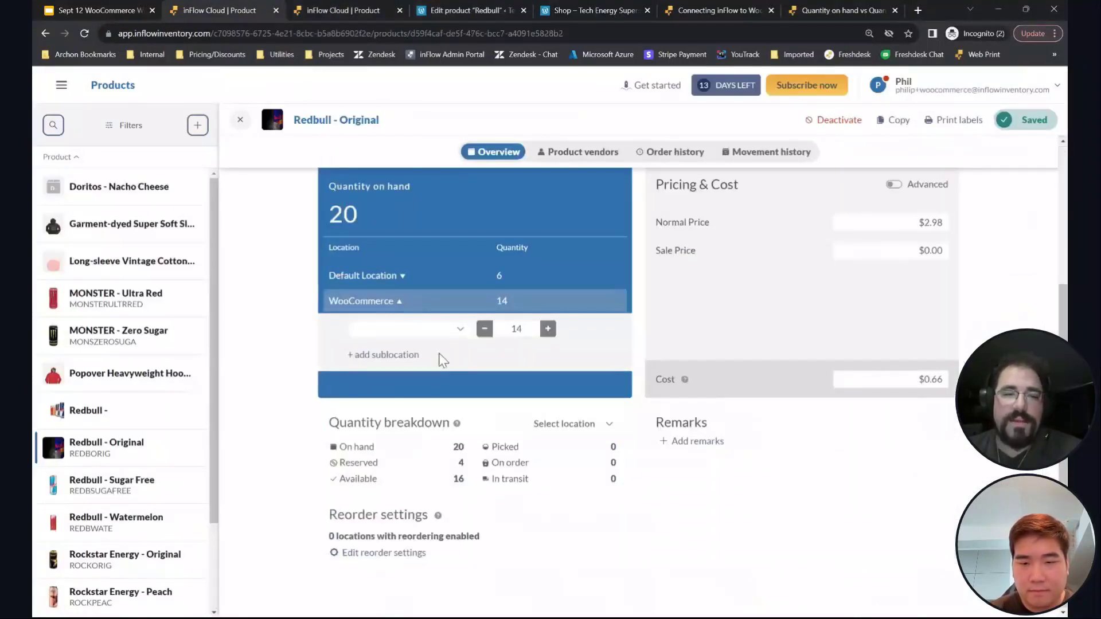
pyautogui.scroll(4, 884, 394)
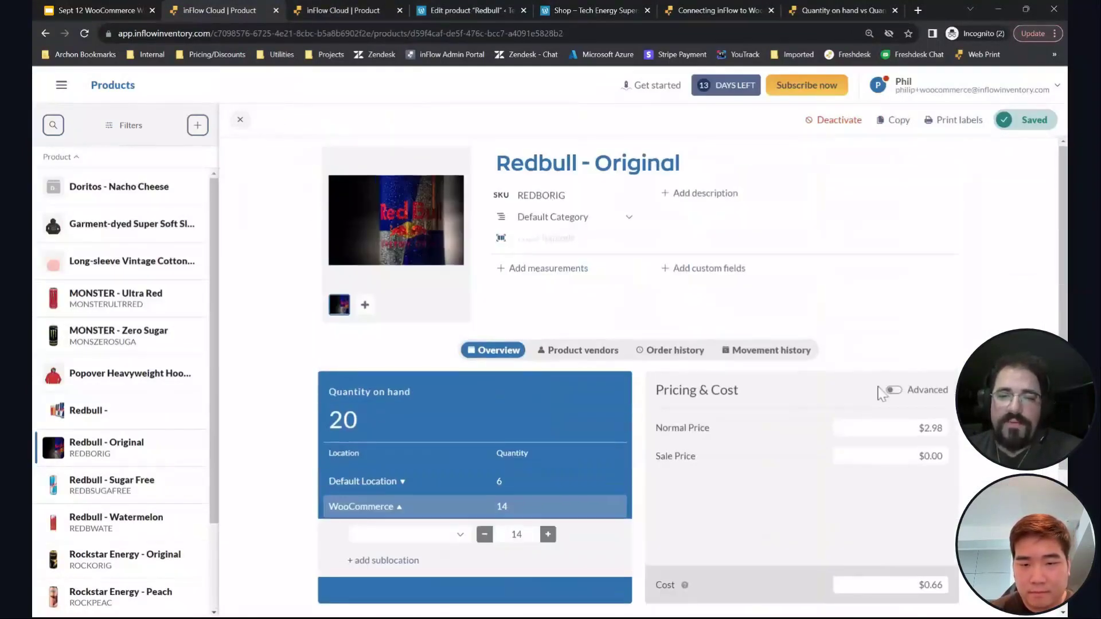
pyautogui.click(671, 350)
pyautogui.click(762, 360)
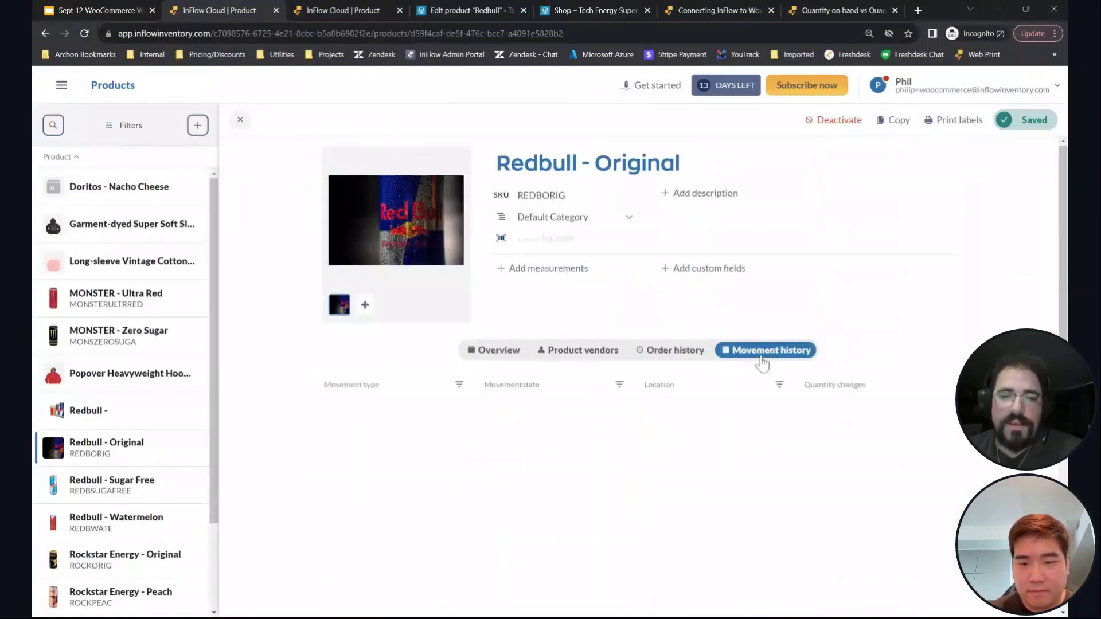
pyautogui.click(681, 360)
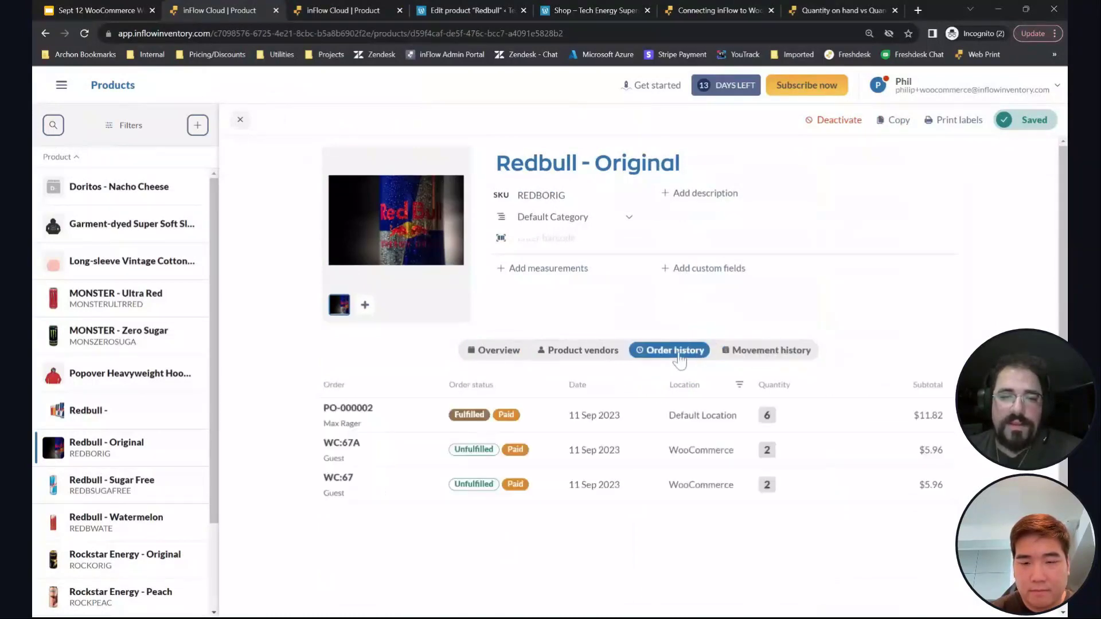
# Step: Examine the quantity breakdown in the Redbull - Original overview against the WooCommerce location's quantity
pyautogui.click(498, 350)
pyautogui.scroll(-3, 535, 421)
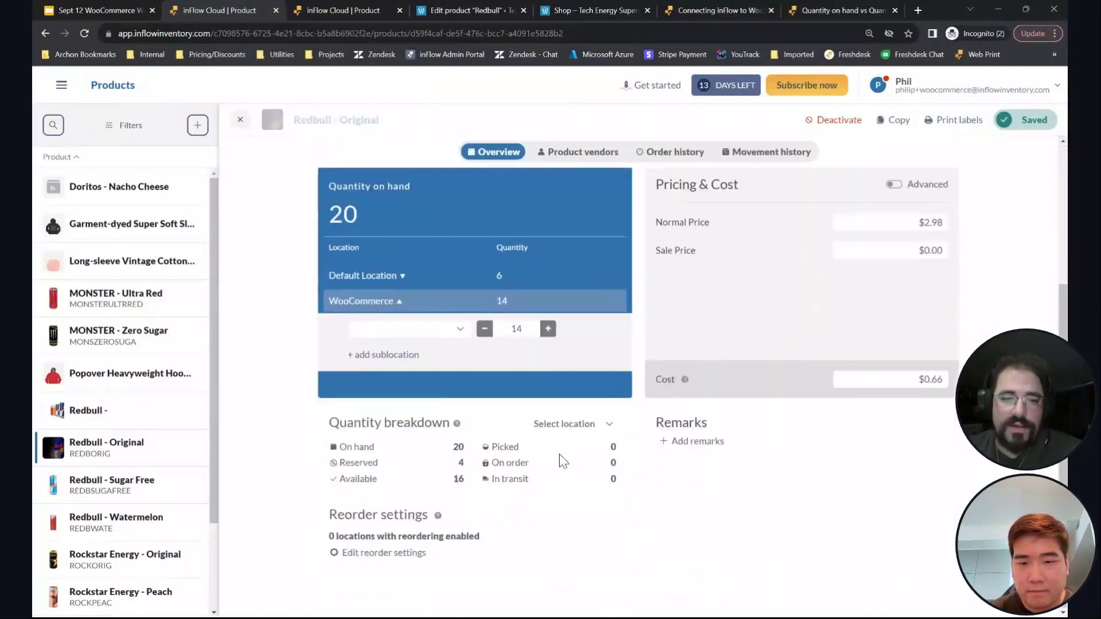
pyautogui.moveTo(457, 462); pyautogui.dragTo(617, 447)
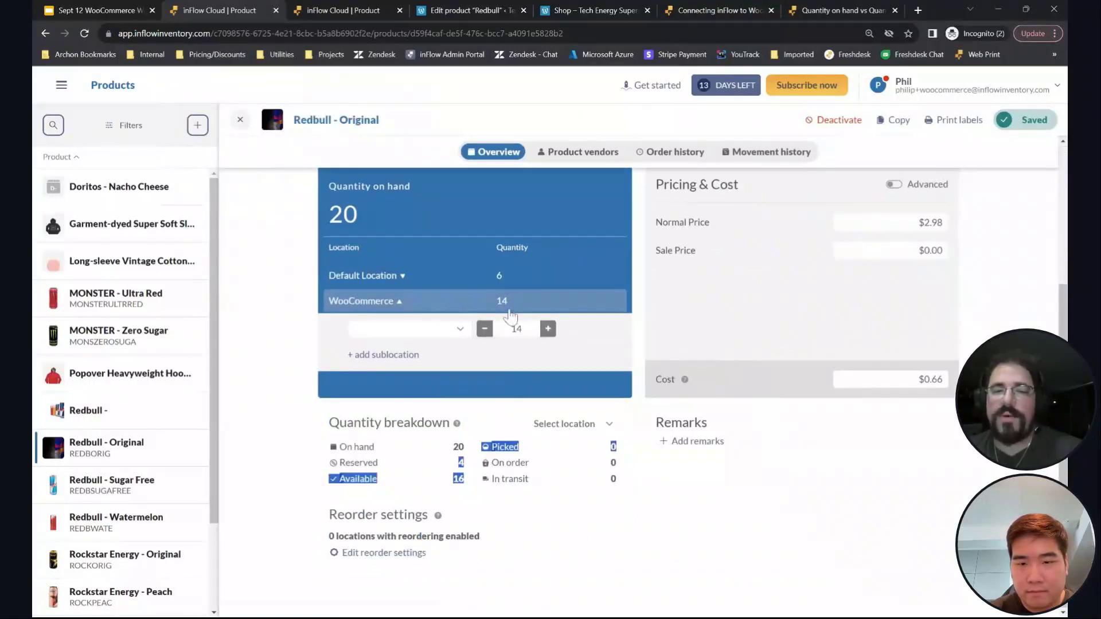
pyautogui.click(517, 499)
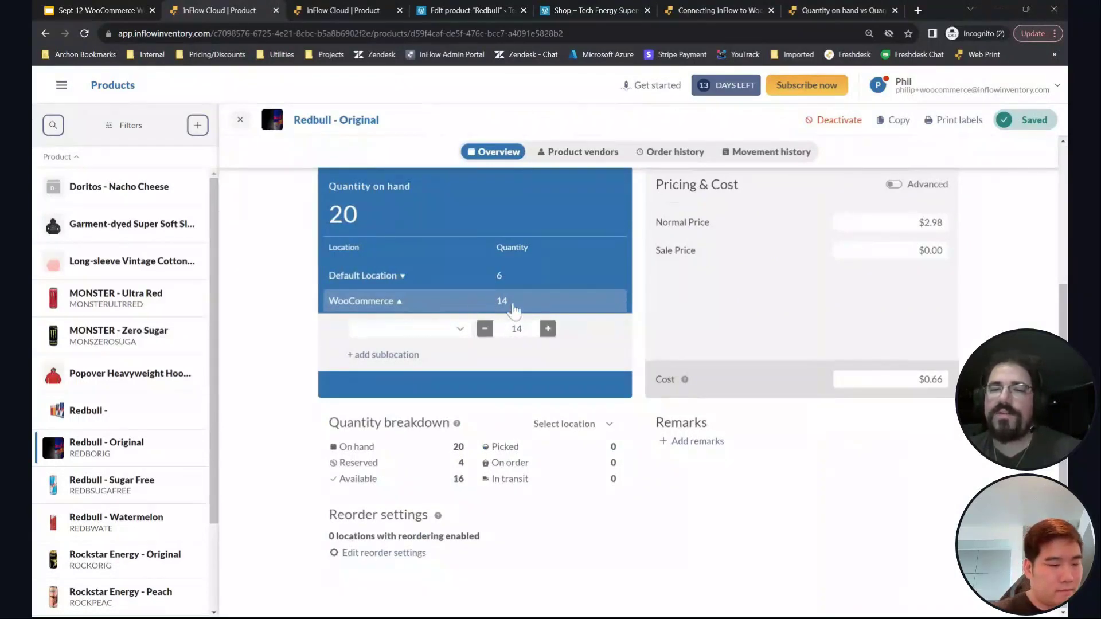
# Step: Raise the WooCommerce location quantity to 16, save the product, and reload the Redbull edit page in WooCommerce
pyautogui.click(548, 332)
pyautogui.click(547, 331)
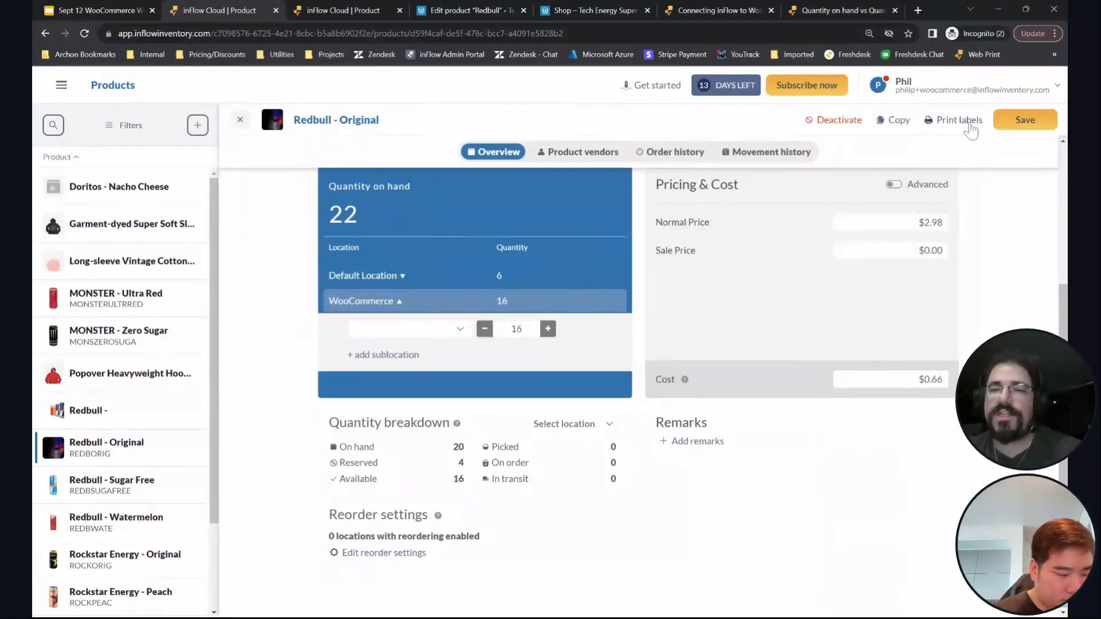
pyautogui.click(493, 8)
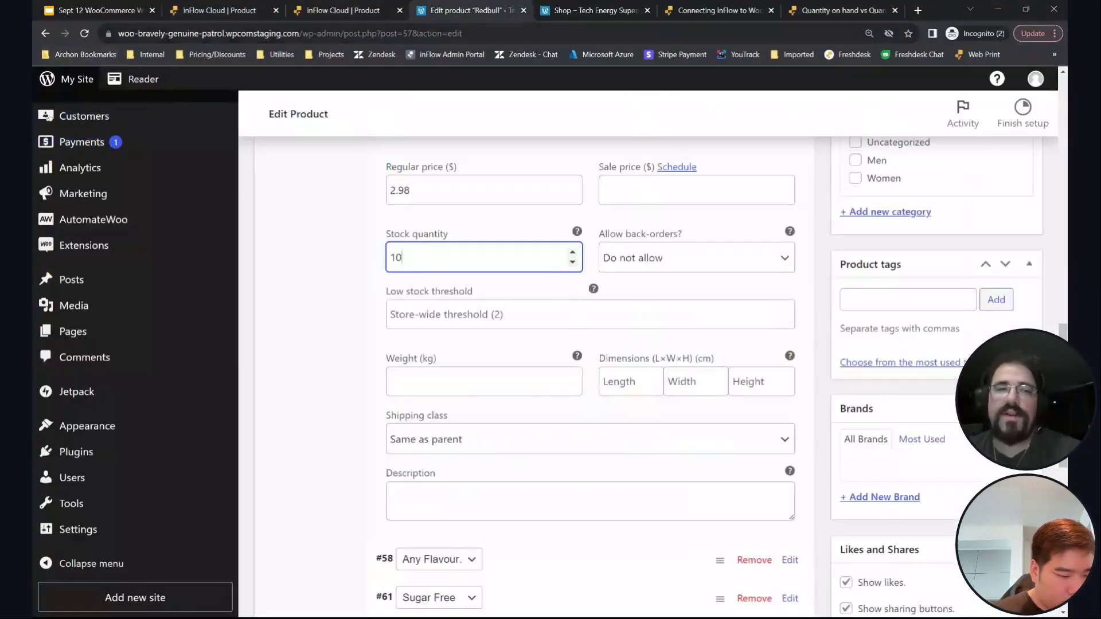
pyautogui.click(83, 33)
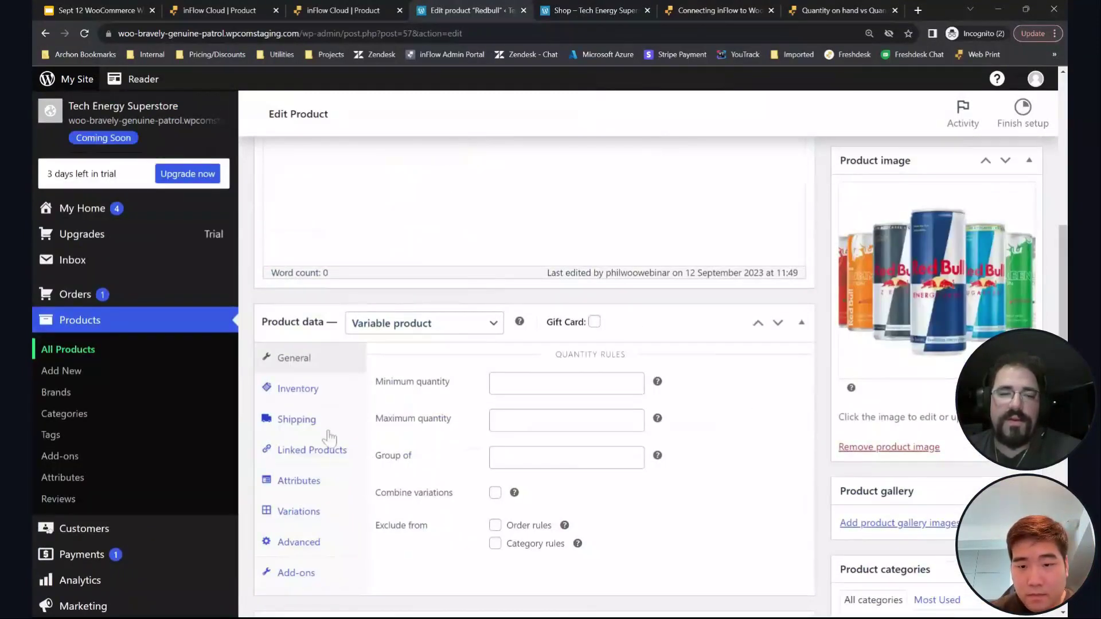
# Step: Expand the Original variation in the reloaded Redbull product and check its synced stock quantity
pyautogui.click(299, 511)
pyautogui.scroll(-3, 574, 373)
pyautogui.click(560, 324)
pyautogui.scroll(-3, 682, 255)
pyautogui.click(458, 405)
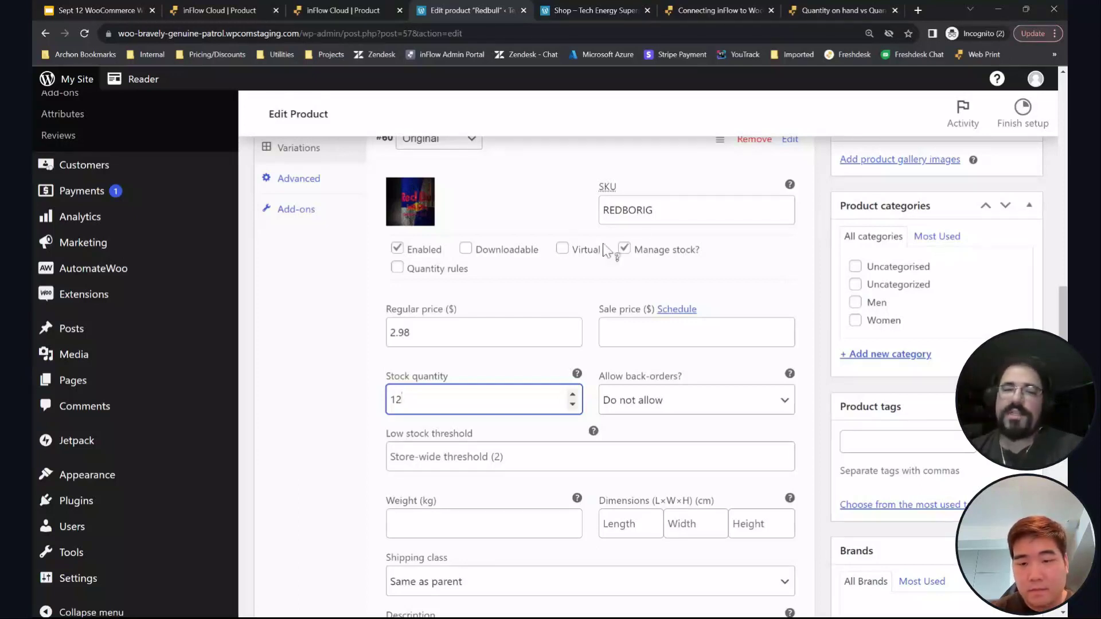
pyautogui.click(318, 335)
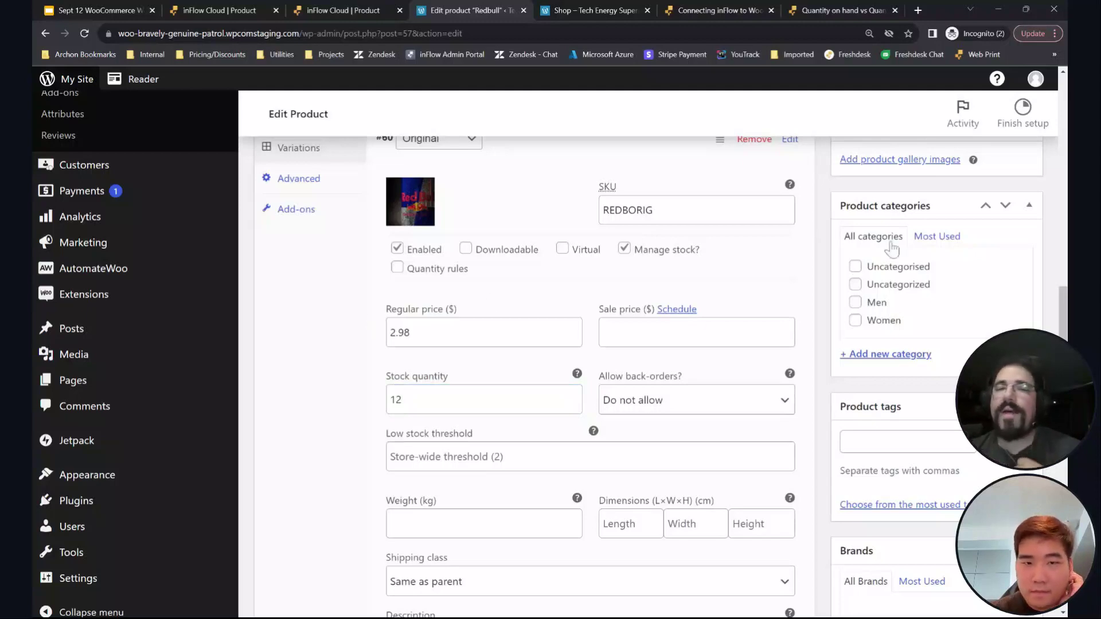
# Step: Switch to the Tech Energy Superstore shop page, reload it, and open the Redbull product's options
pyautogui.click(622, 6)
pyautogui.click(87, 31)
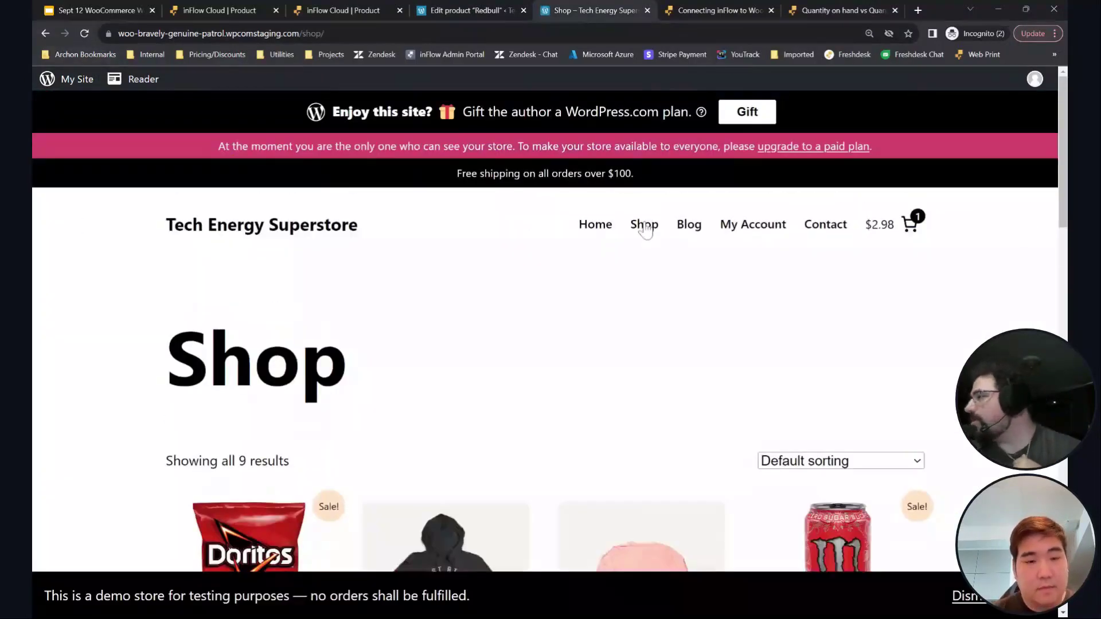
pyautogui.scroll(-6, 693, 322)
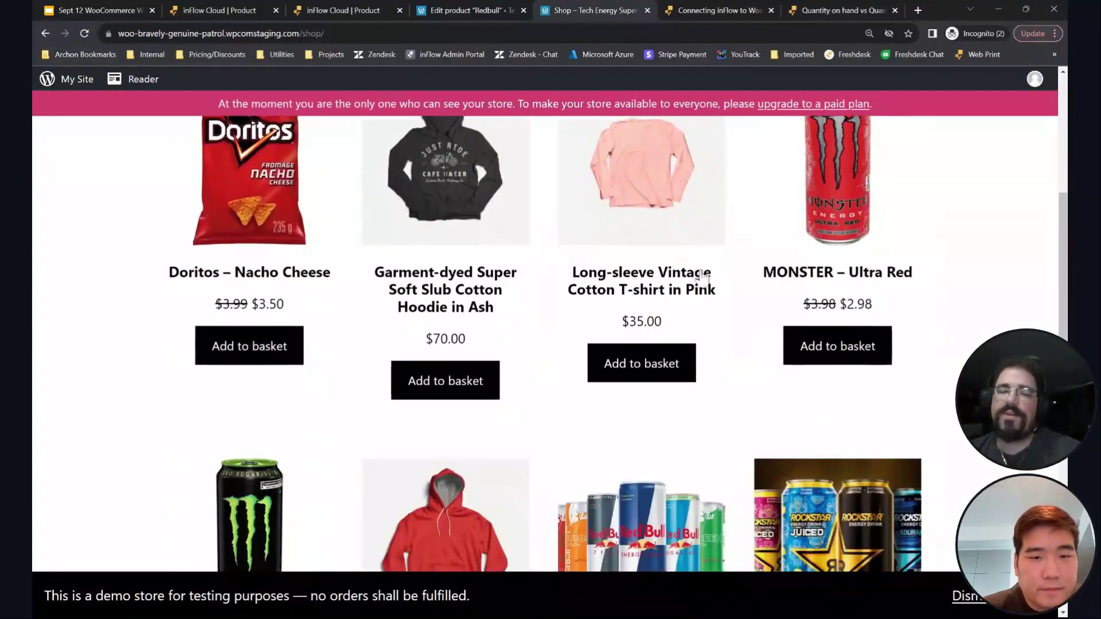
pyautogui.scroll(-4, 701, 275)
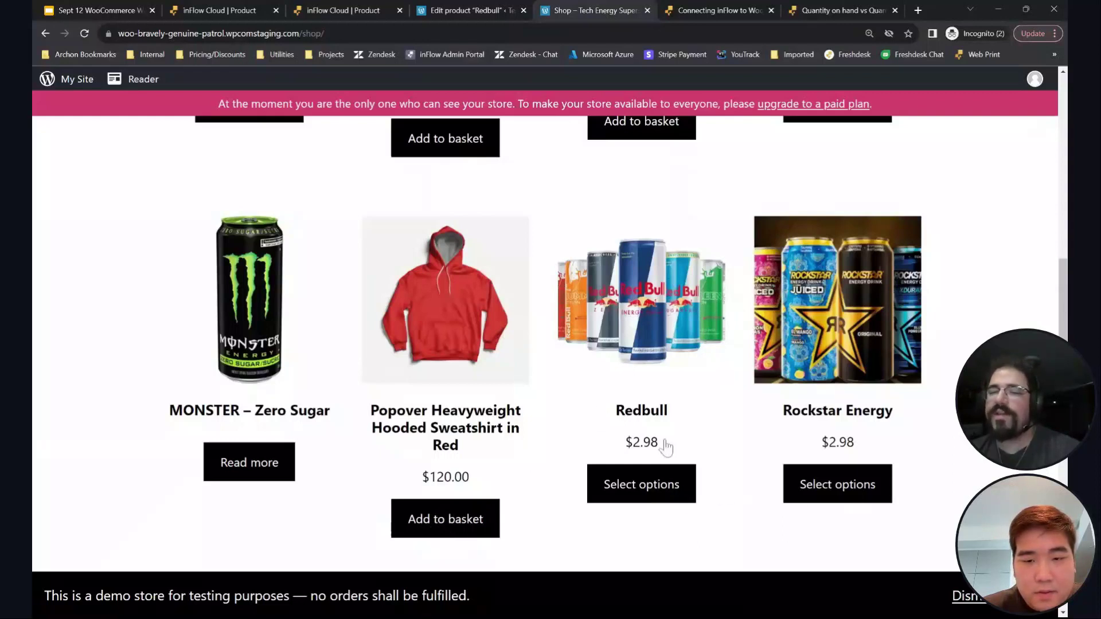
pyautogui.click(645, 487)
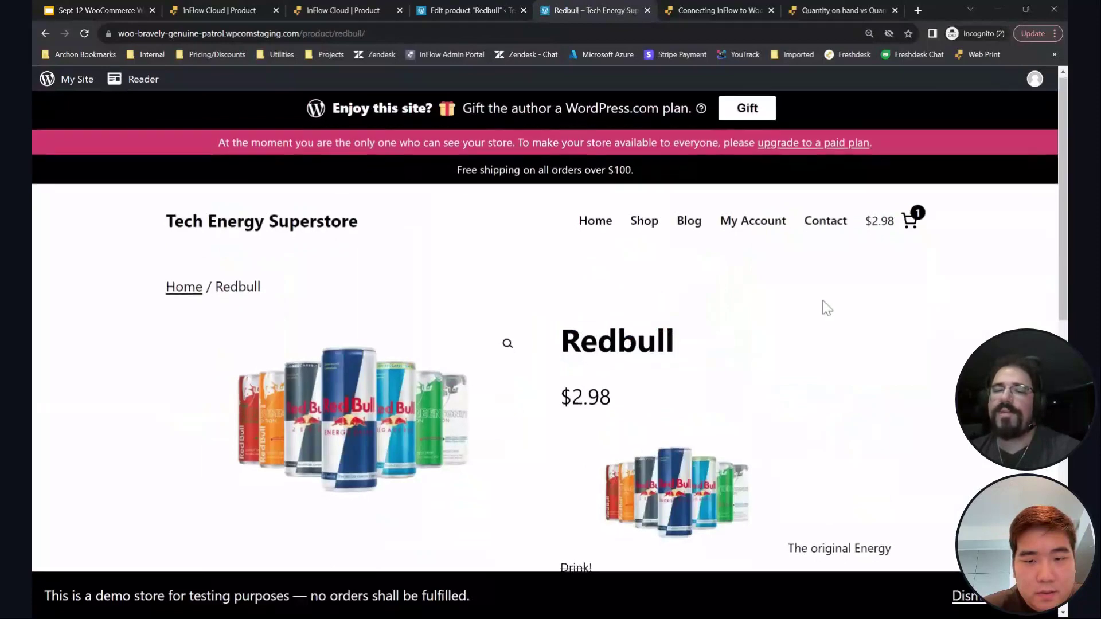
pyautogui.scroll(-3, 822, 308)
# Step: View the Watermelon and Original flavours' pictures and stock on the Redbull page, and return to the shop page
pyautogui.click(696, 449)
pyautogui.click(698, 469)
pyautogui.click(697, 450)
pyautogui.click(676, 489)
pyautogui.press('Down')
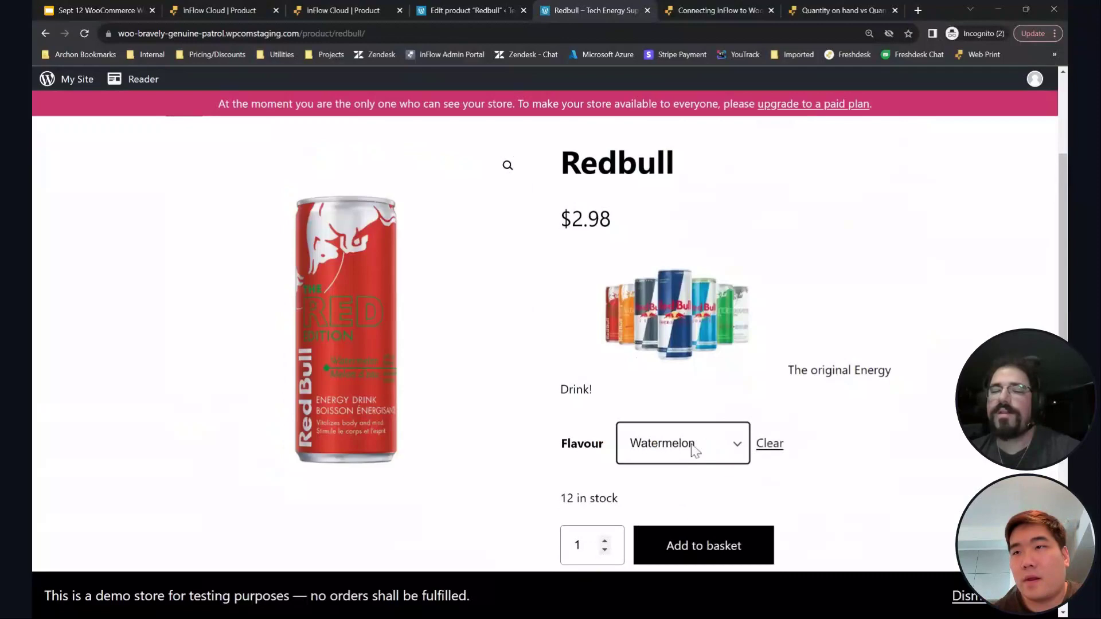
pyautogui.press('Up')
pyautogui.press('Up')
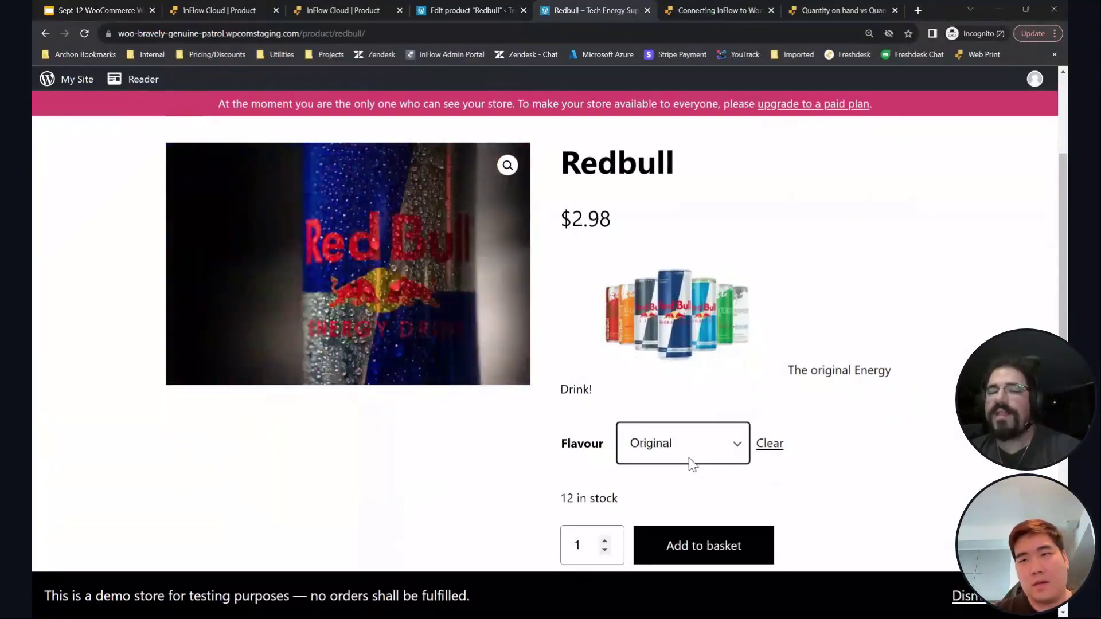
pyautogui.click(44, 33)
pyautogui.scroll(4, 642, 315)
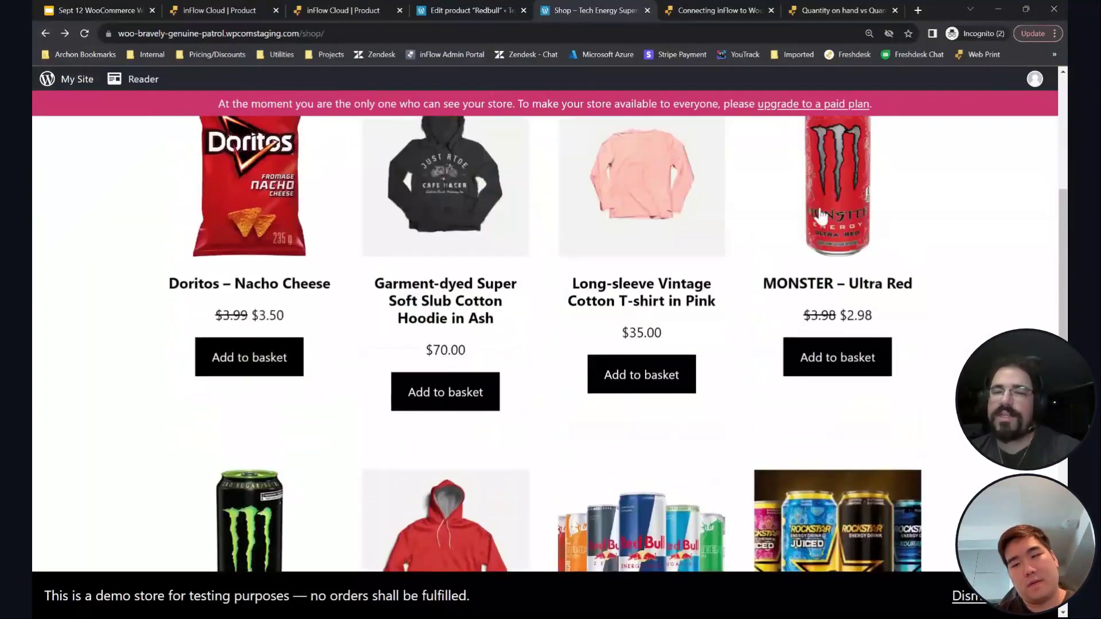
# Step: Switch to the WooCommerce admin, open the full product list, and look through the products' stock status
pyautogui.click(494, 11)
pyautogui.scroll(6, 201, 197)
pyautogui.click(92, 353)
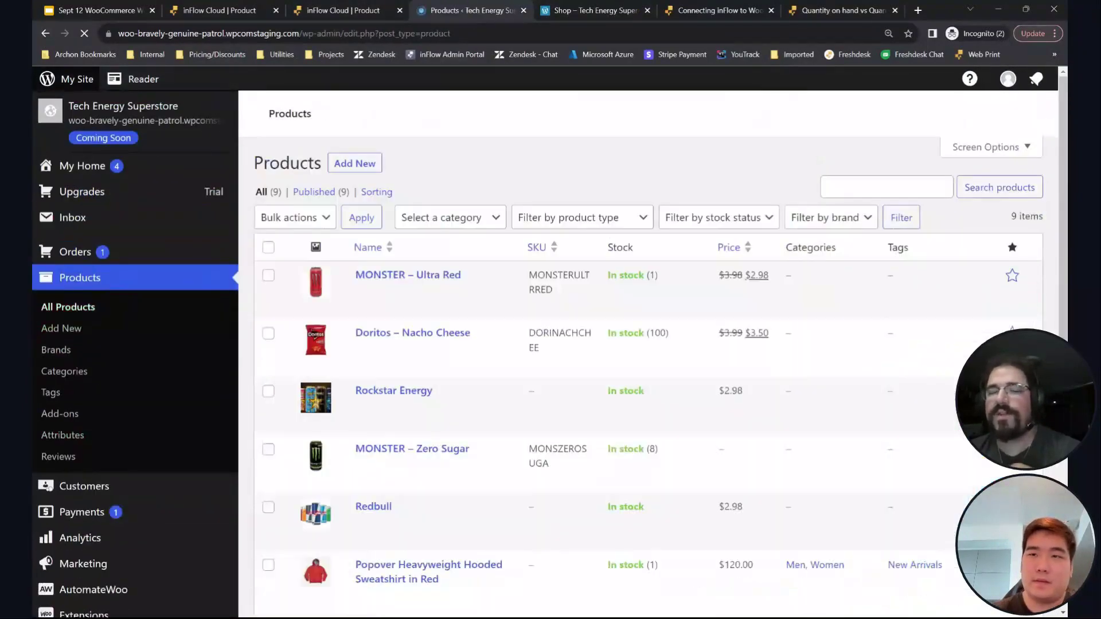
pyautogui.scroll(-2, 402, 401)
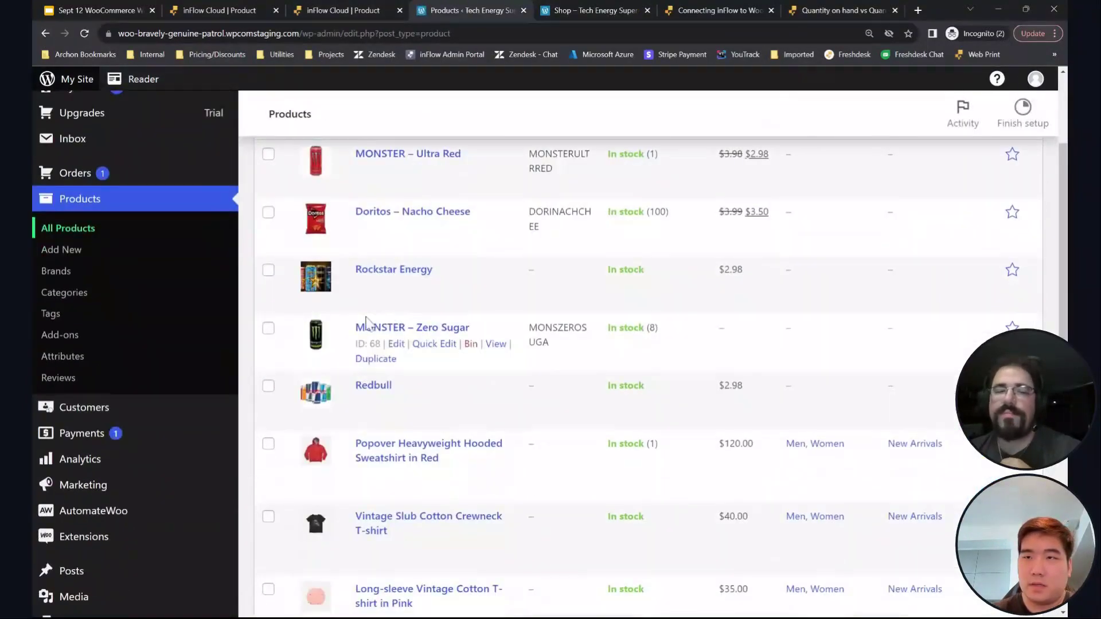
# Step: Return to the Tech Energy Superstore shop page and view the row with MONSTER – Zero Sugar, Redbull and Rockstar Energy
pyautogui.click(593, 10)
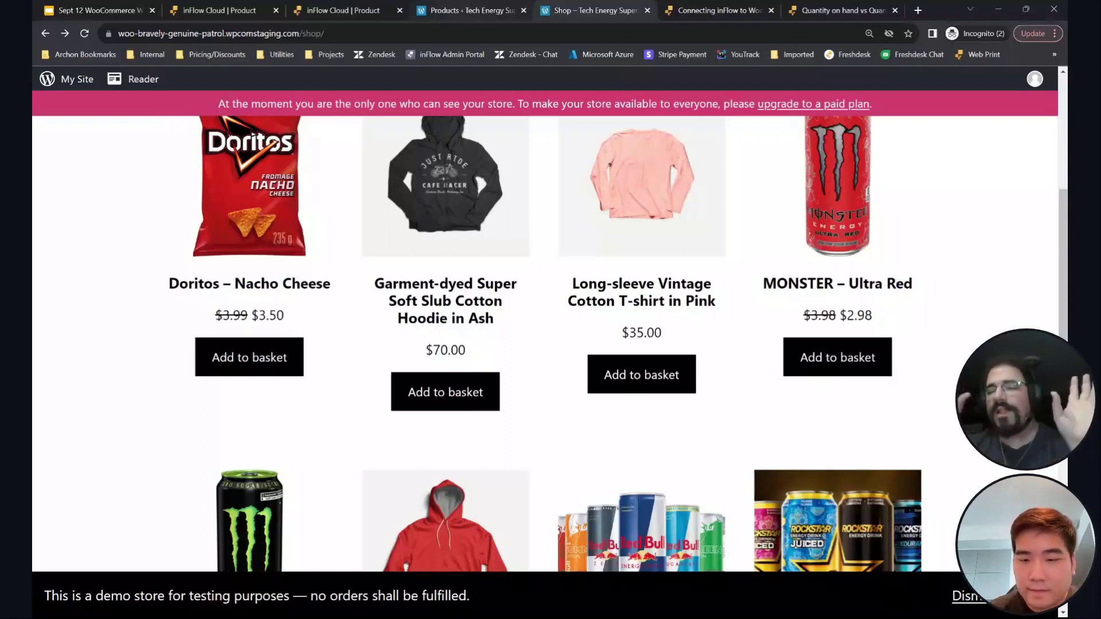
pyautogui.scroll(-2, 947, 298)
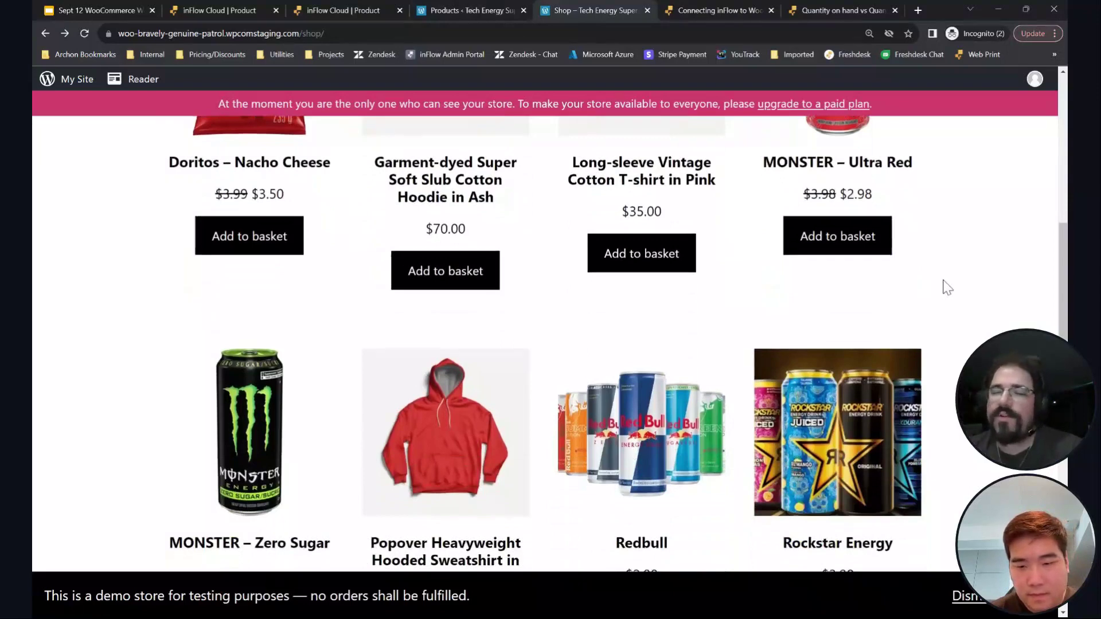
pyautogui.scroll(-2, 941, 287)
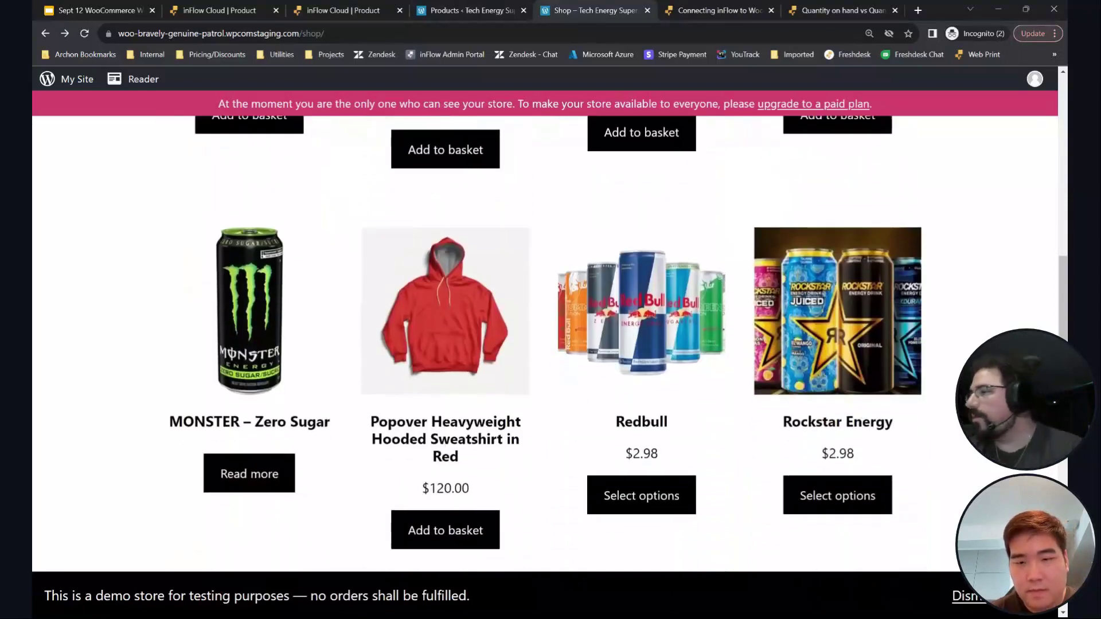
# Step: Switch to the webinar presentation in Google Slides and go back from the Giveaway slide to the "Thank you!" slide
pyautogui.hotkey('alt', 'Tab')
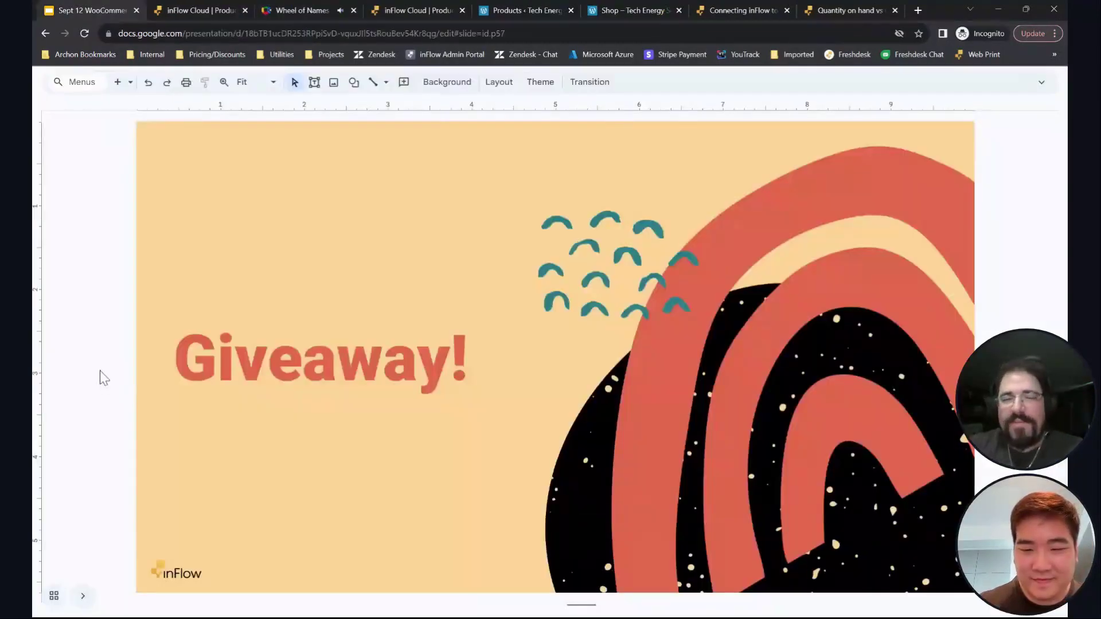
pyautogui.press('Up')
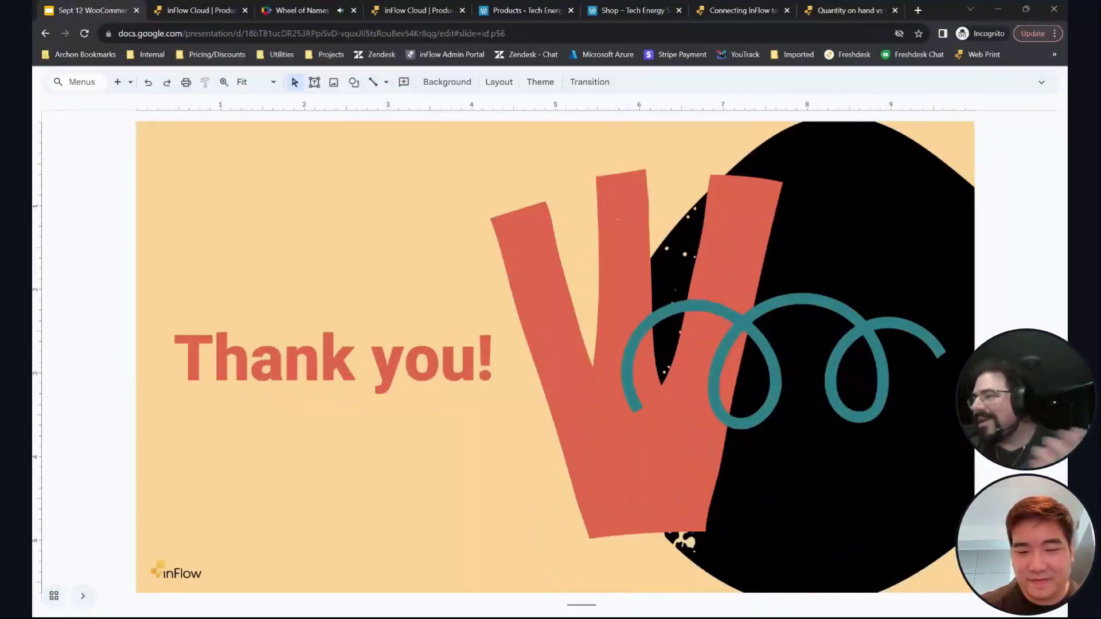